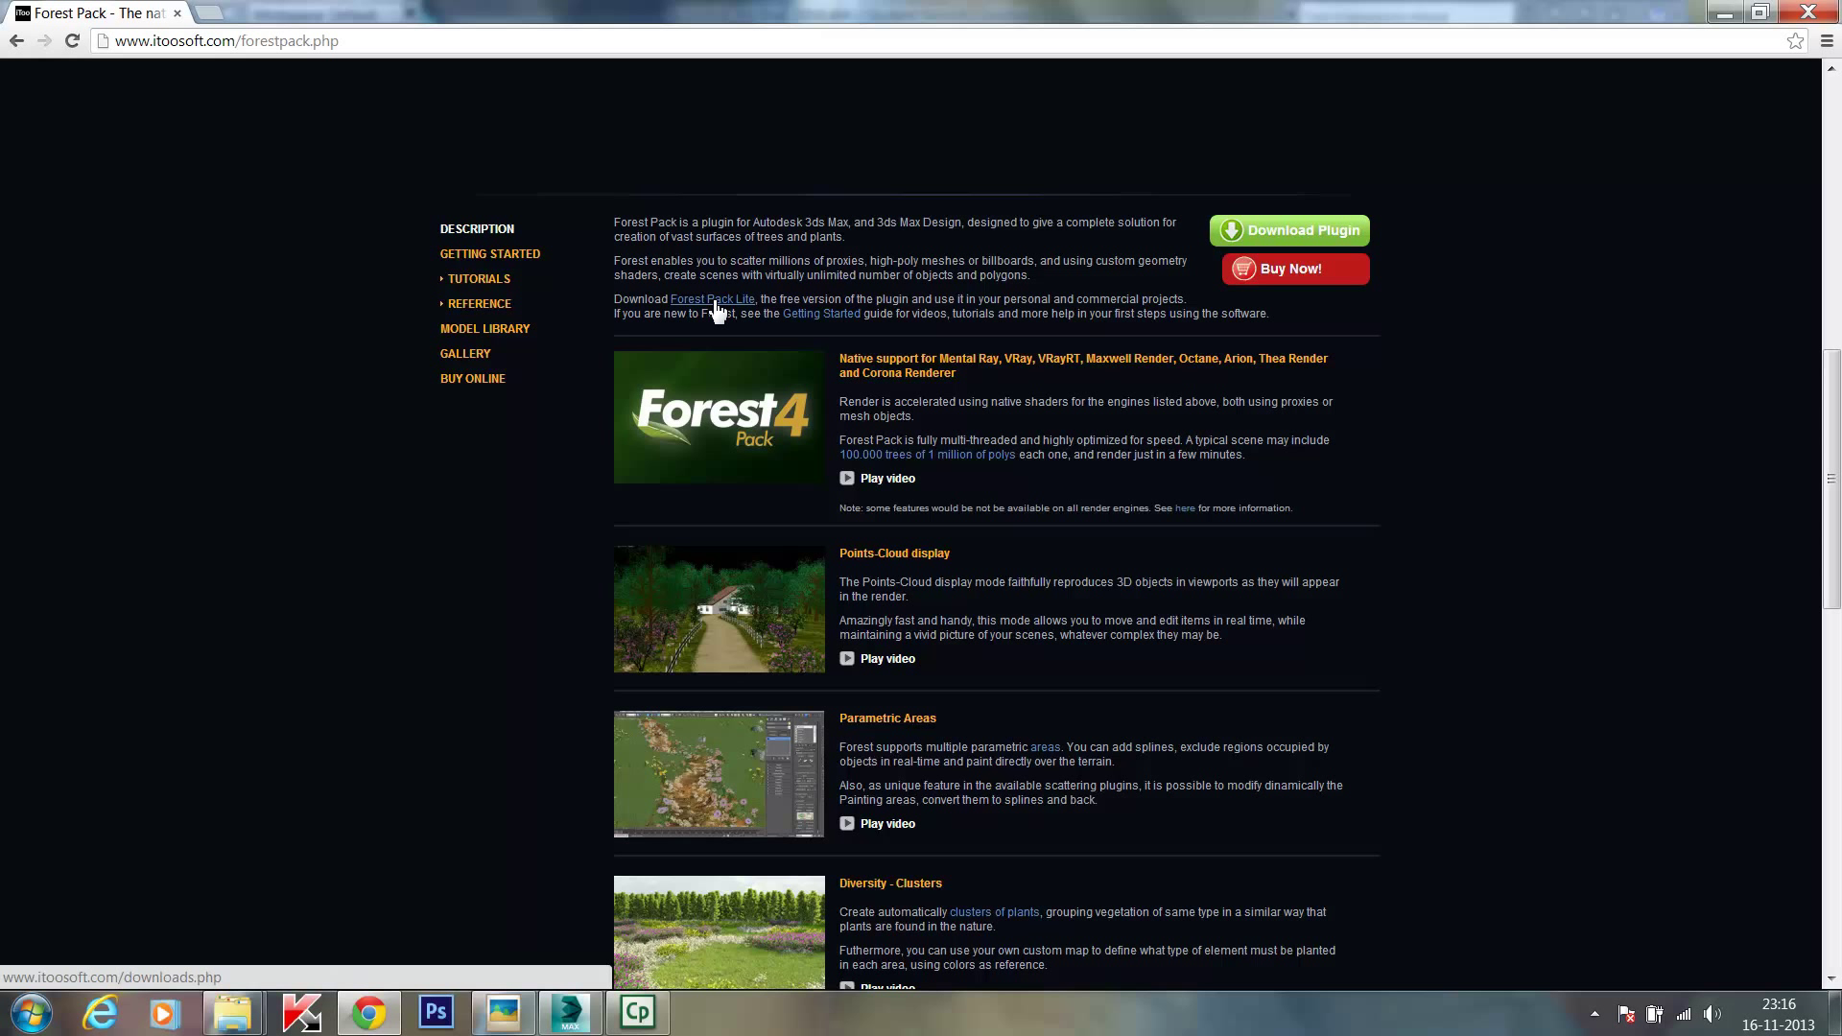
Step: Draw Ellipse001 on the grid, 150.388 wide and 89.47 long, and recentre the view on it
left_click(567, 1025)
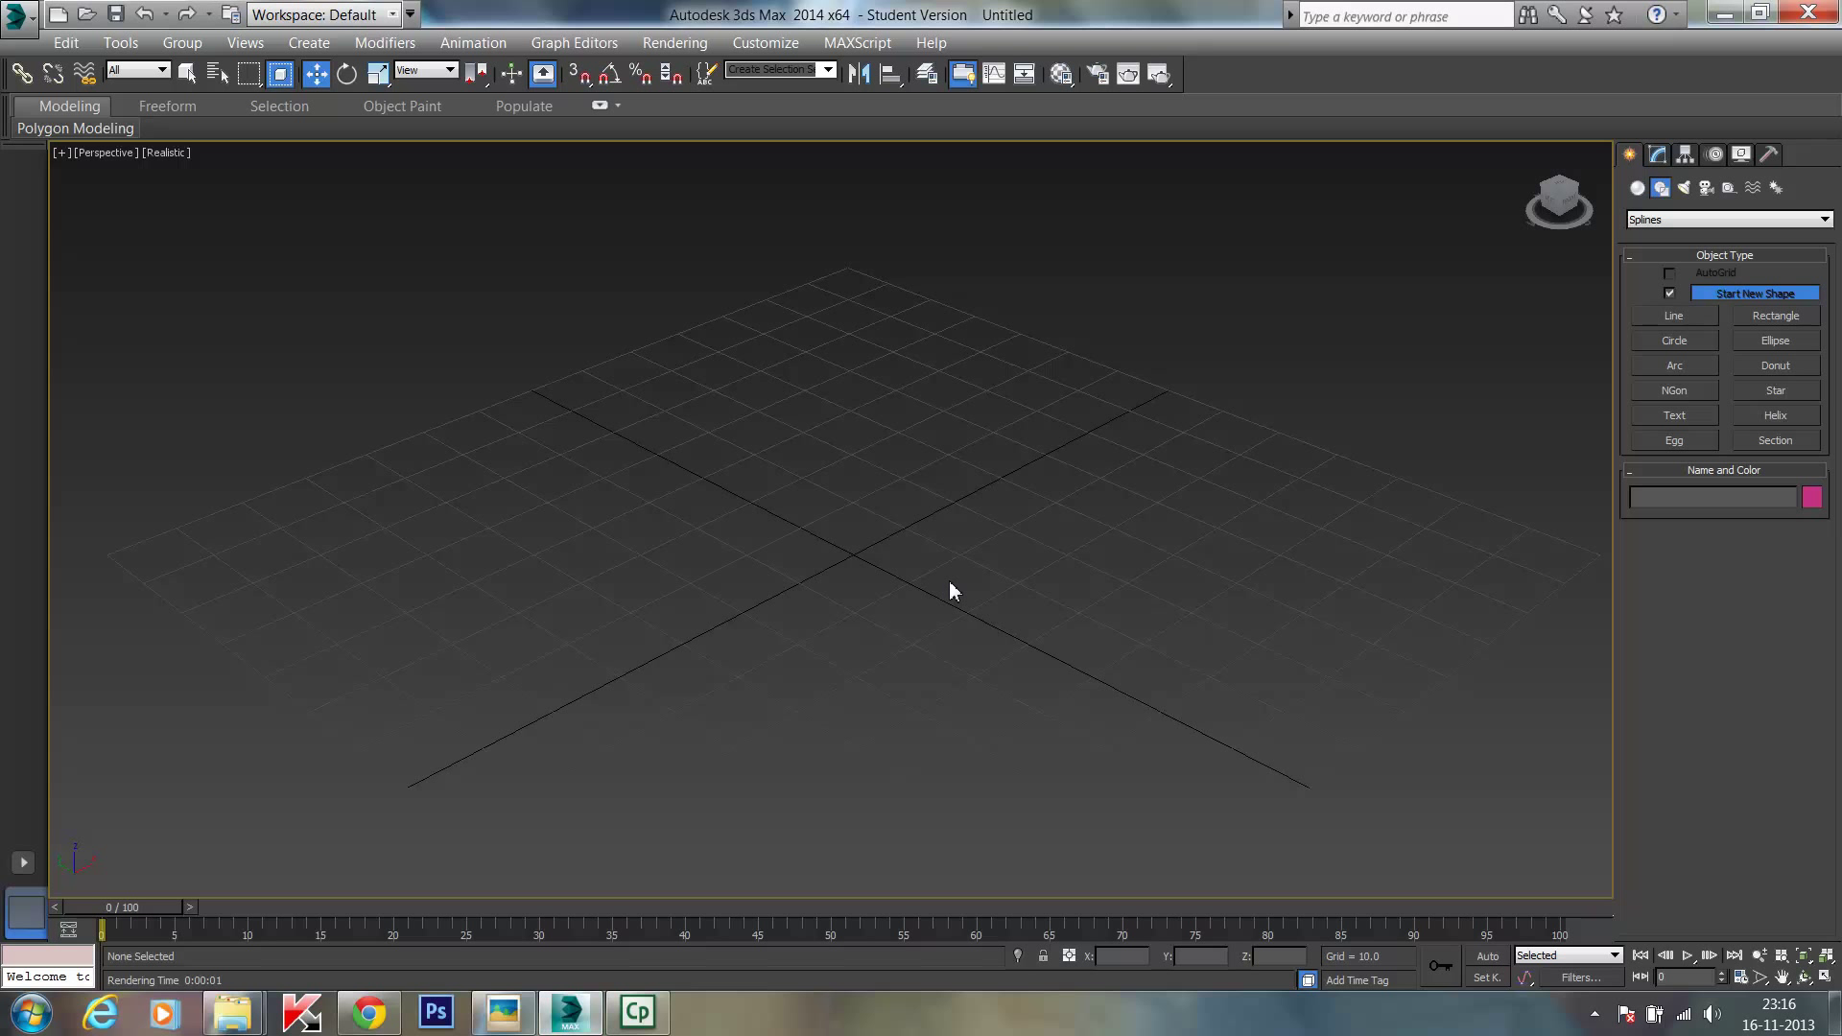
left_click(1638, 188)
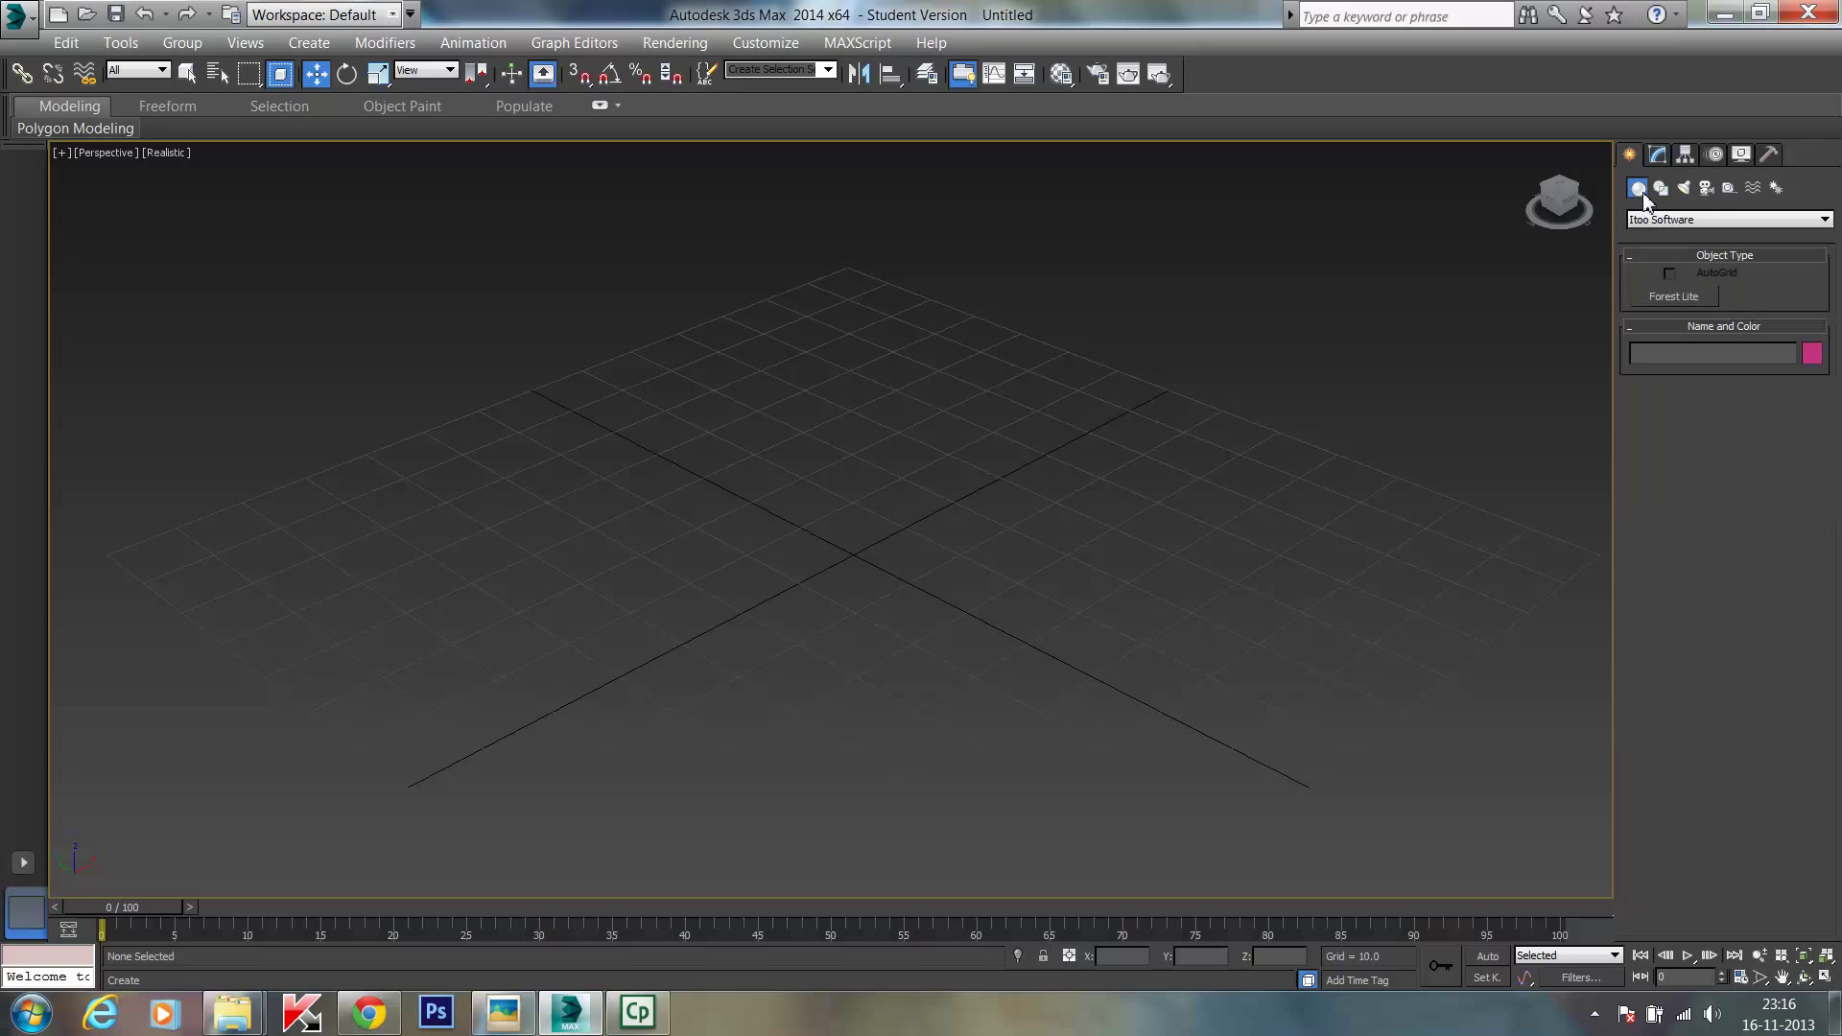
left_click(1661, 189)
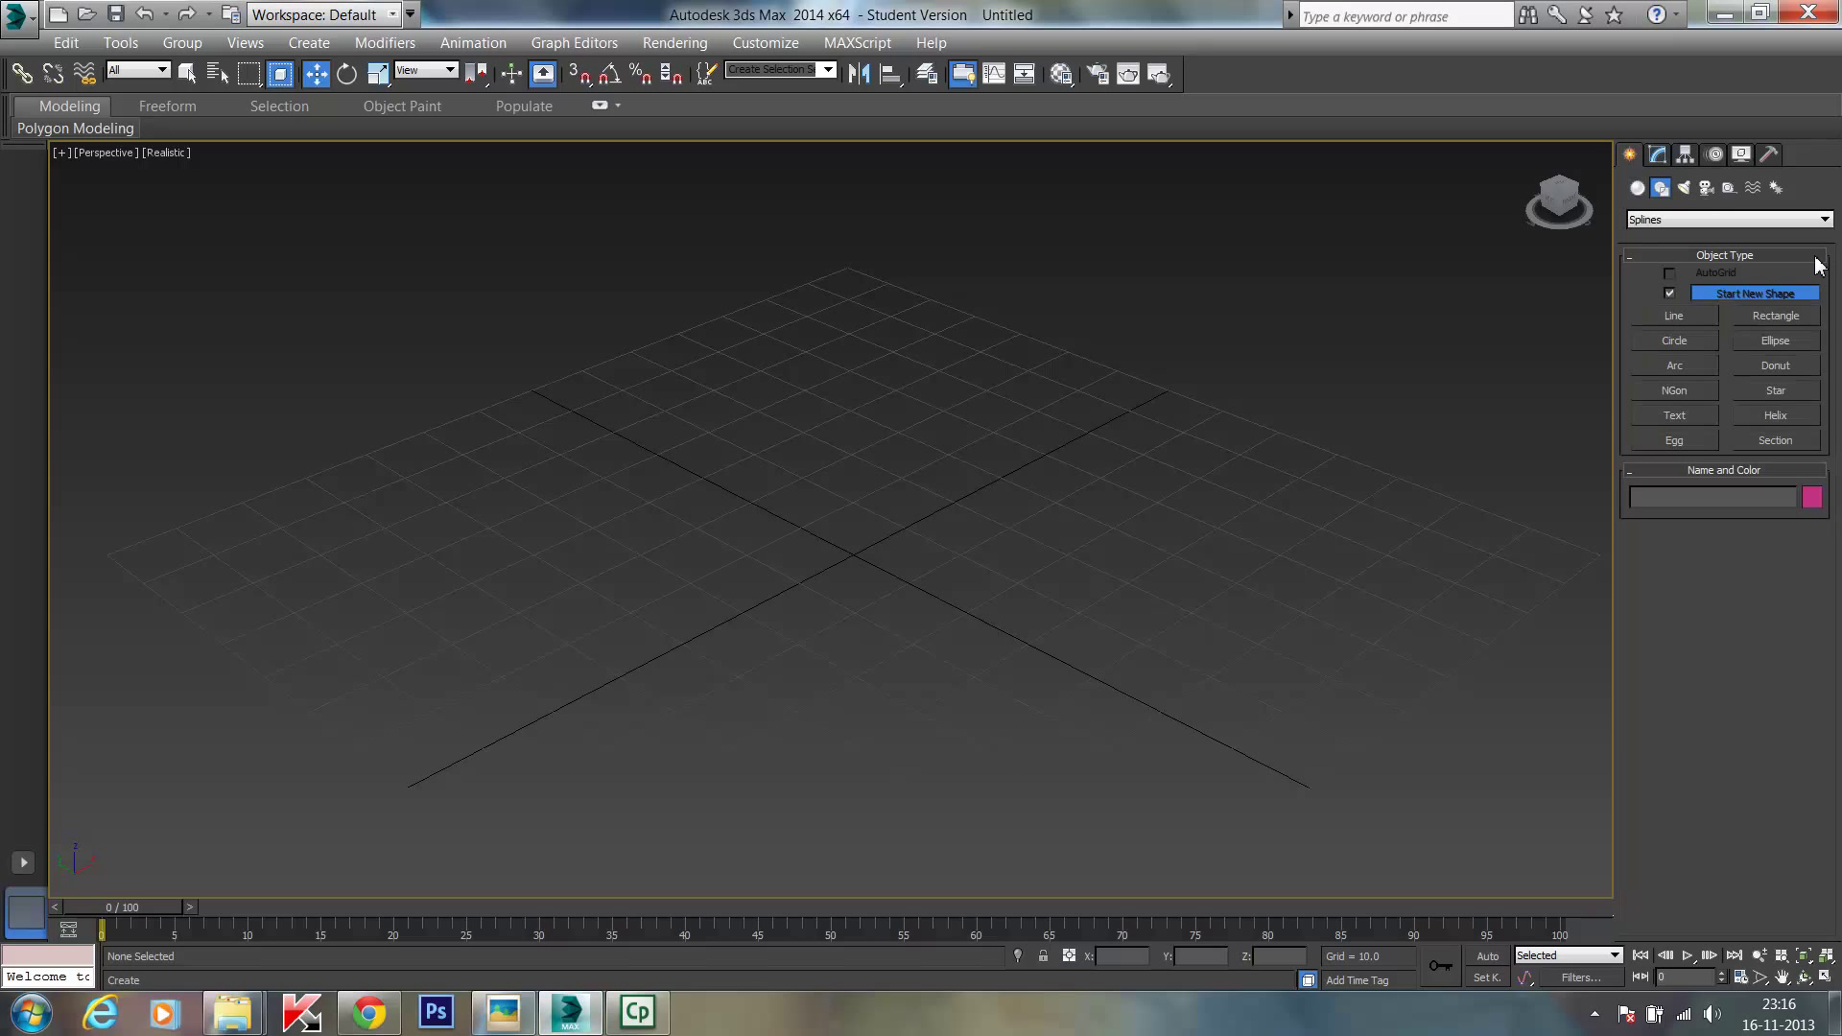
left_click(1775, 341)
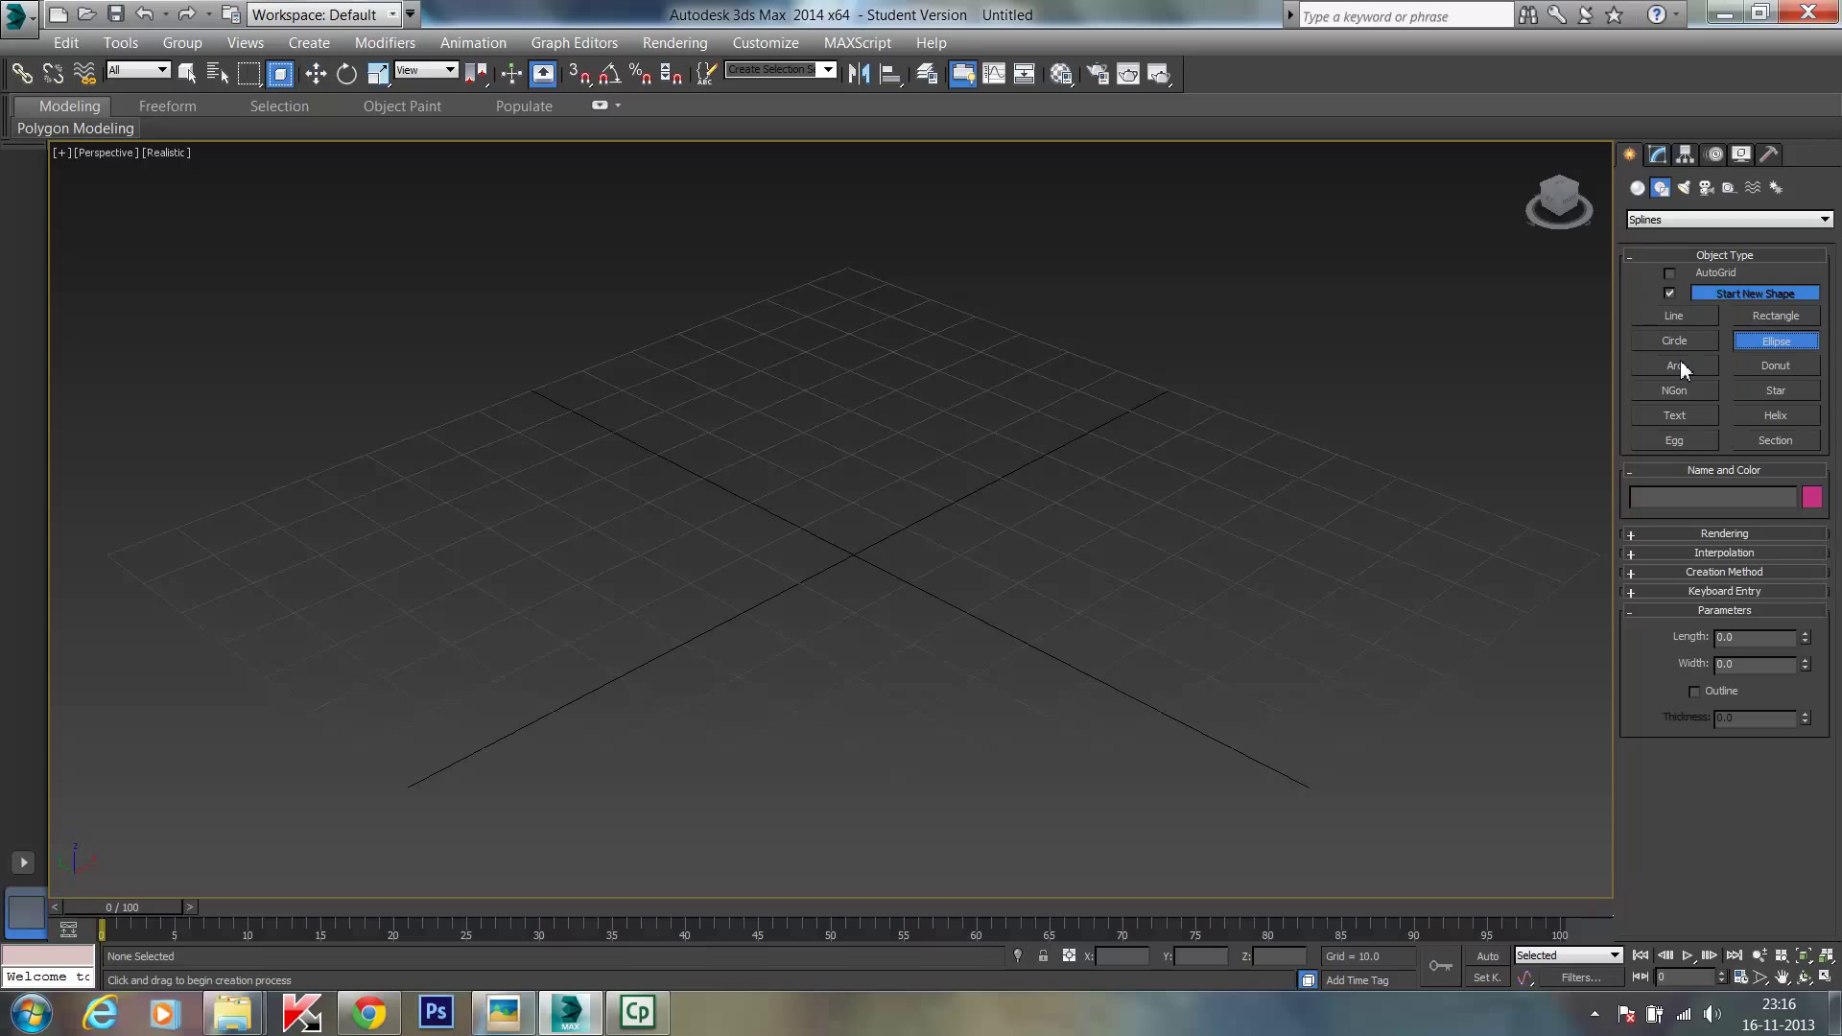
left_click_drag(435, 521, 1570, 385)
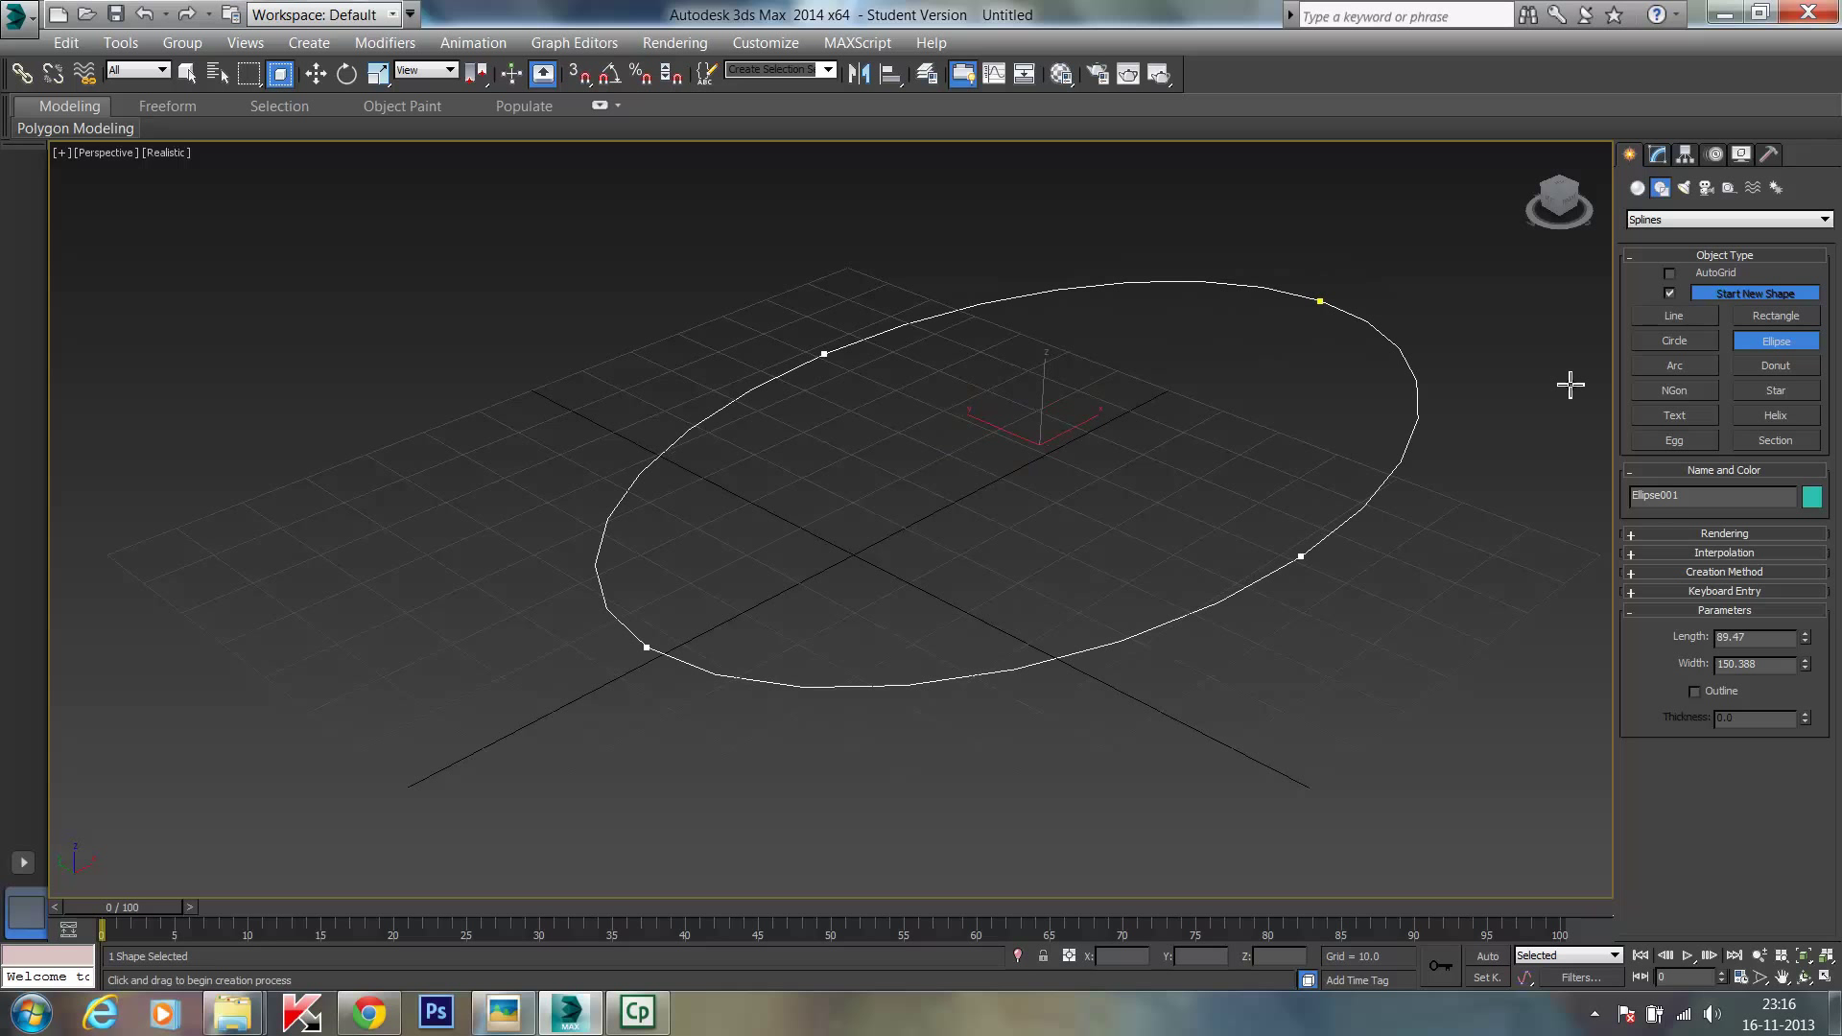
middle_click_drag(1266, 595, 1056, 674)
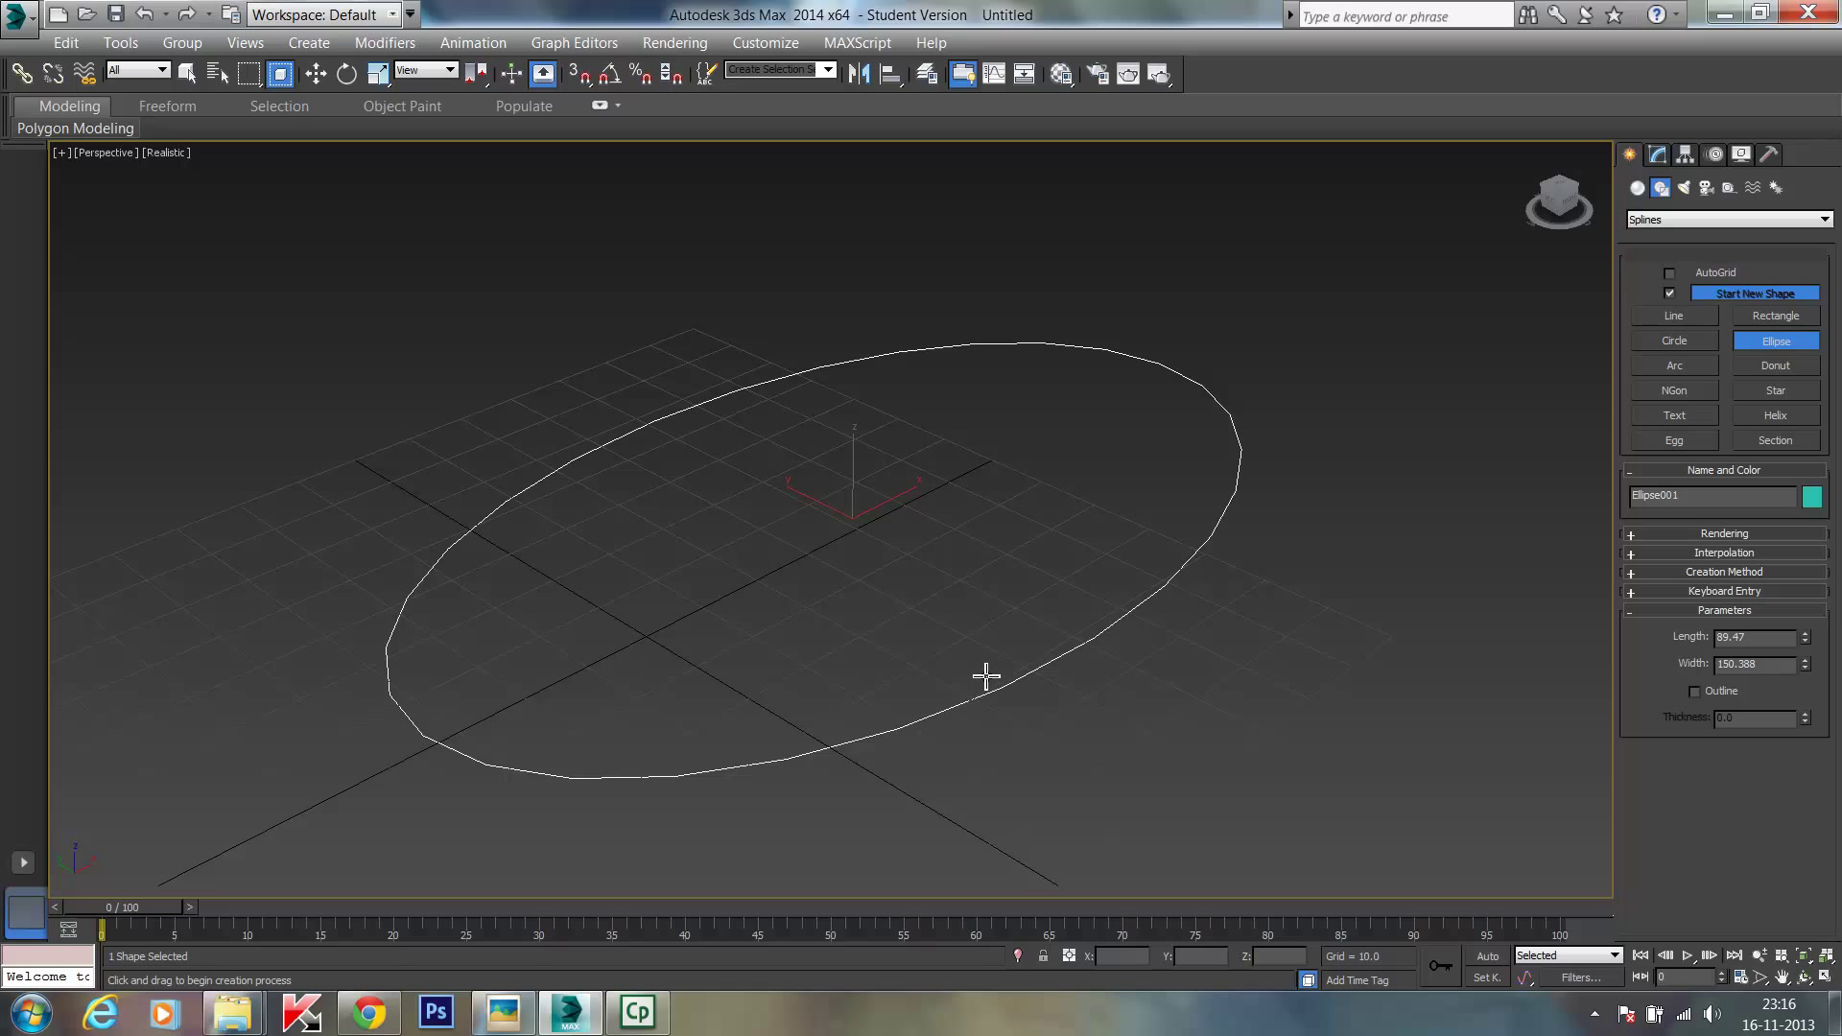
Step: Switch the geometry category to Itoo Software and start the Forest Lite tool
left_click(1639, 189)
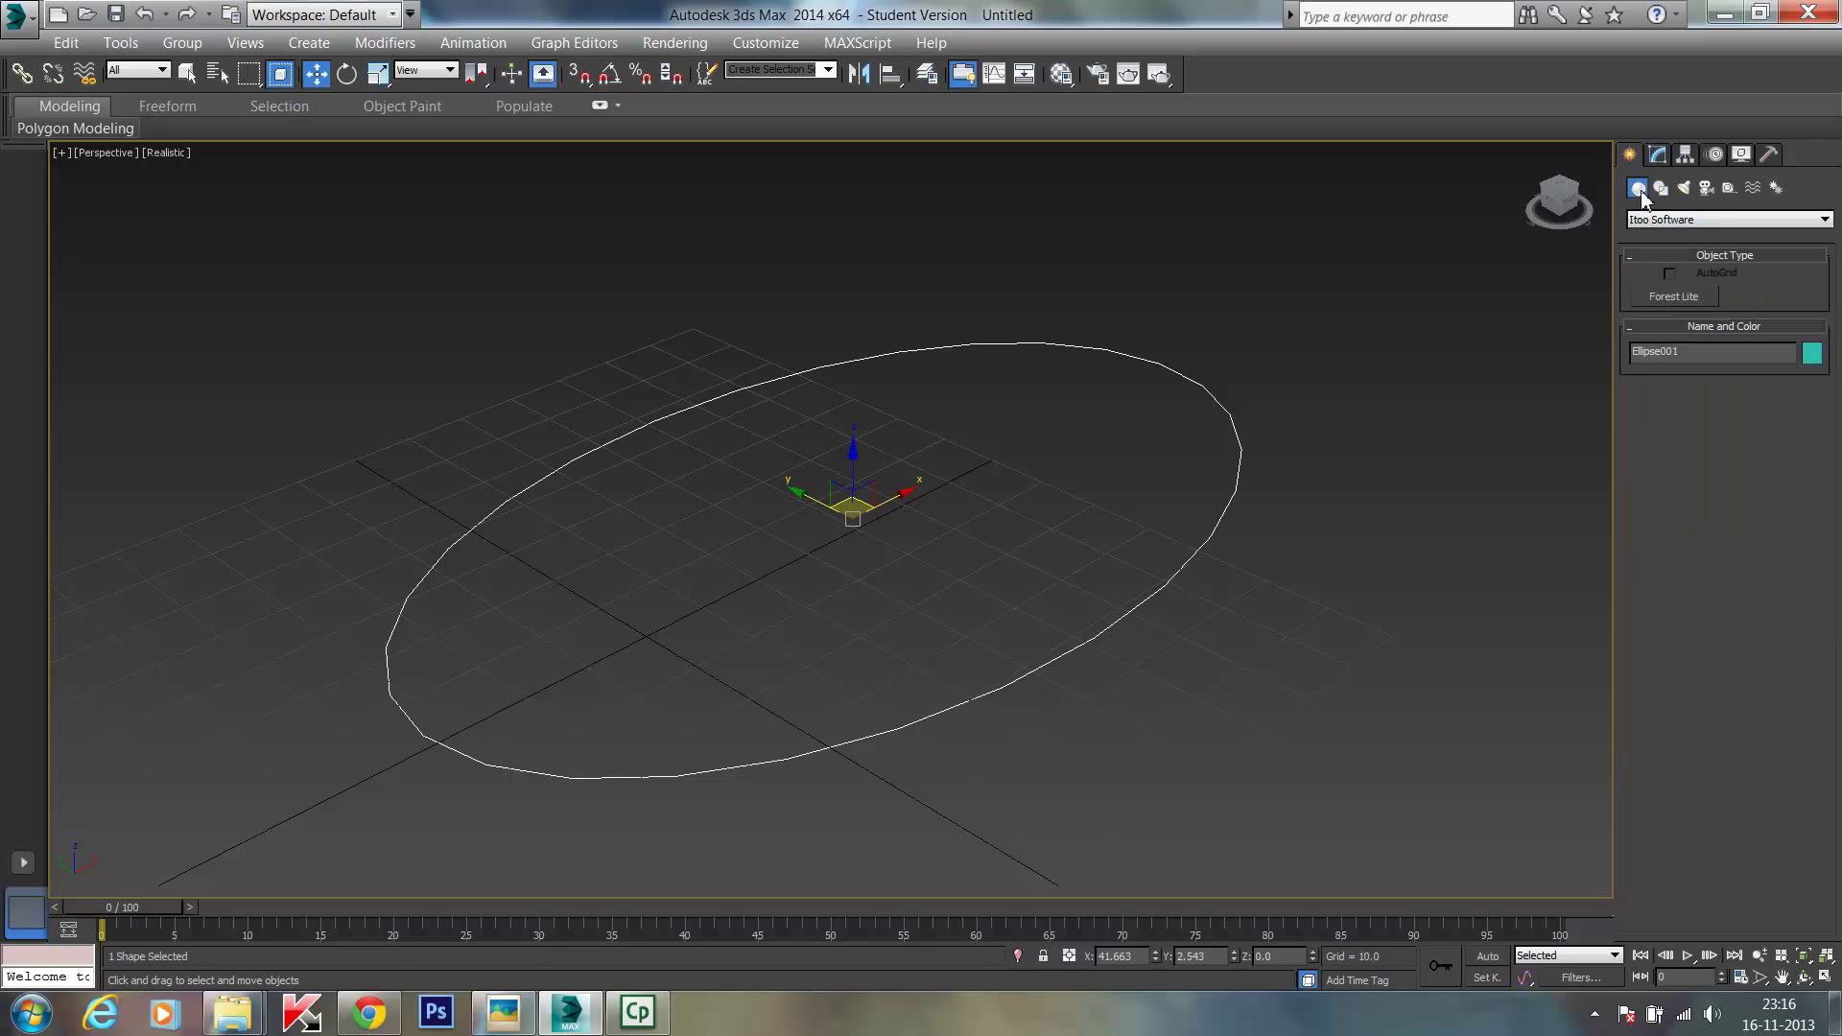
left_click(1669, 222)
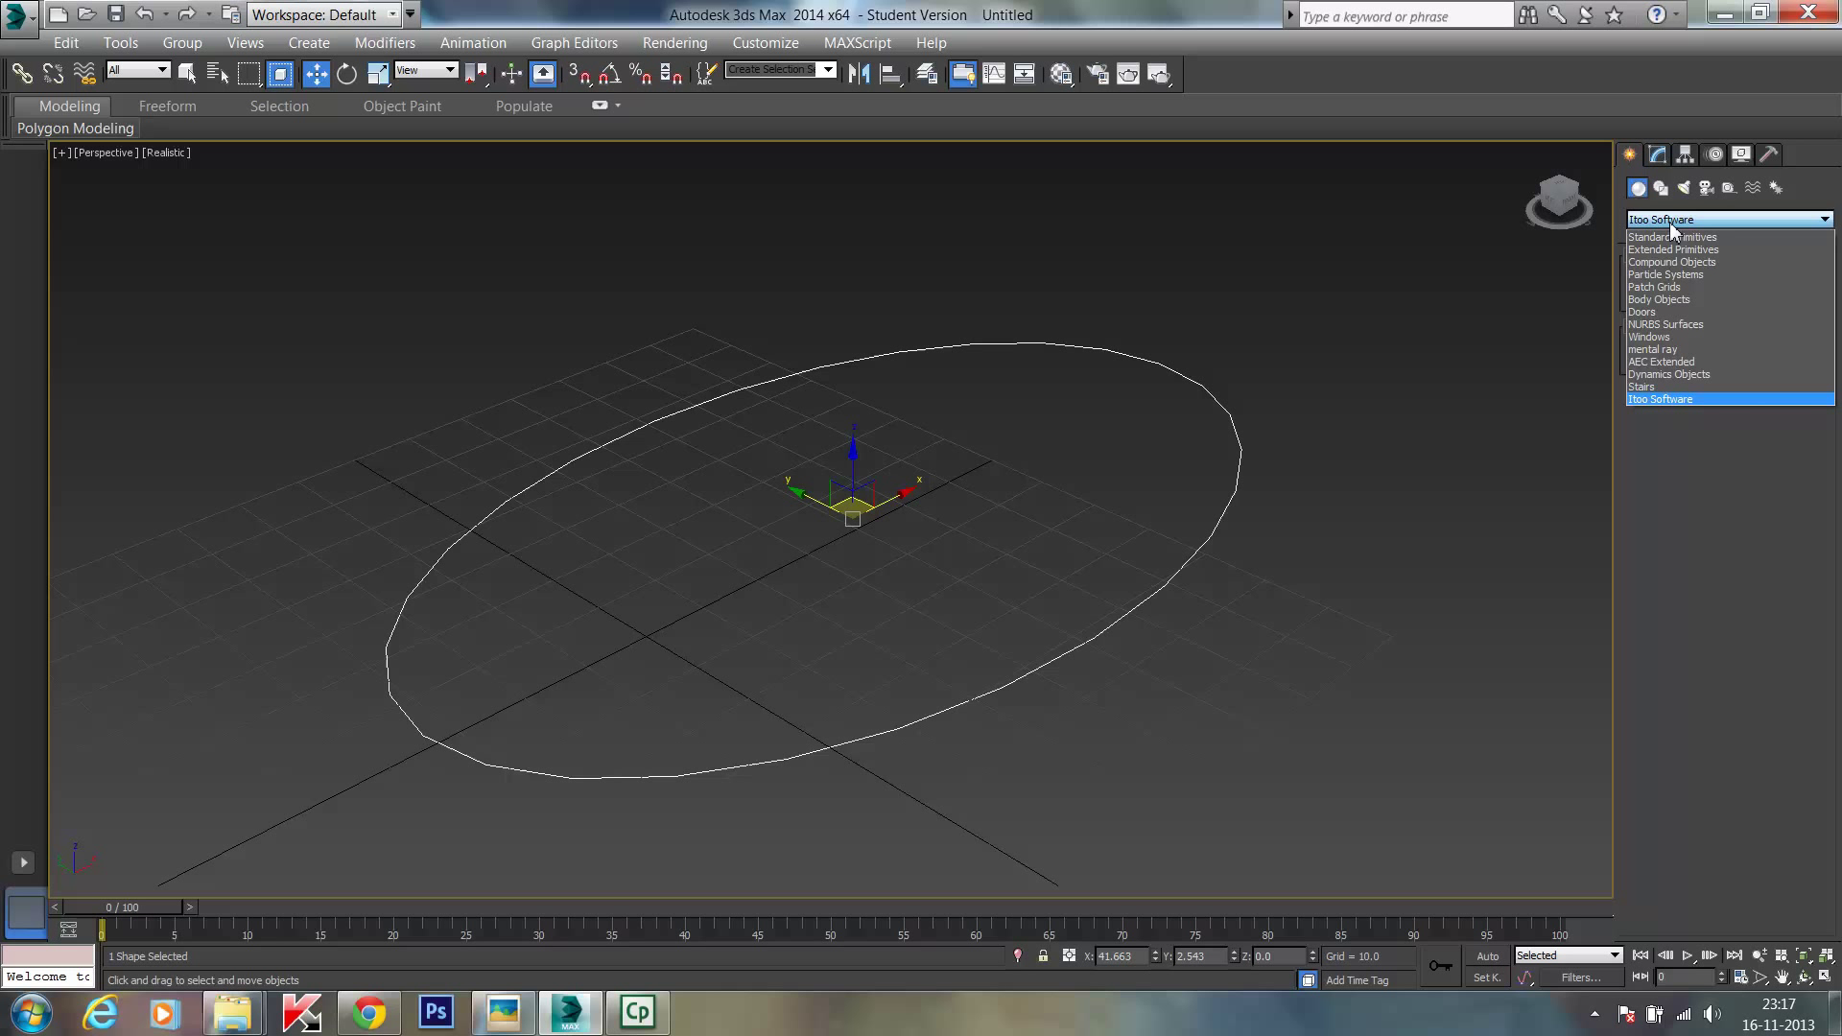
left_click(1693, 238)
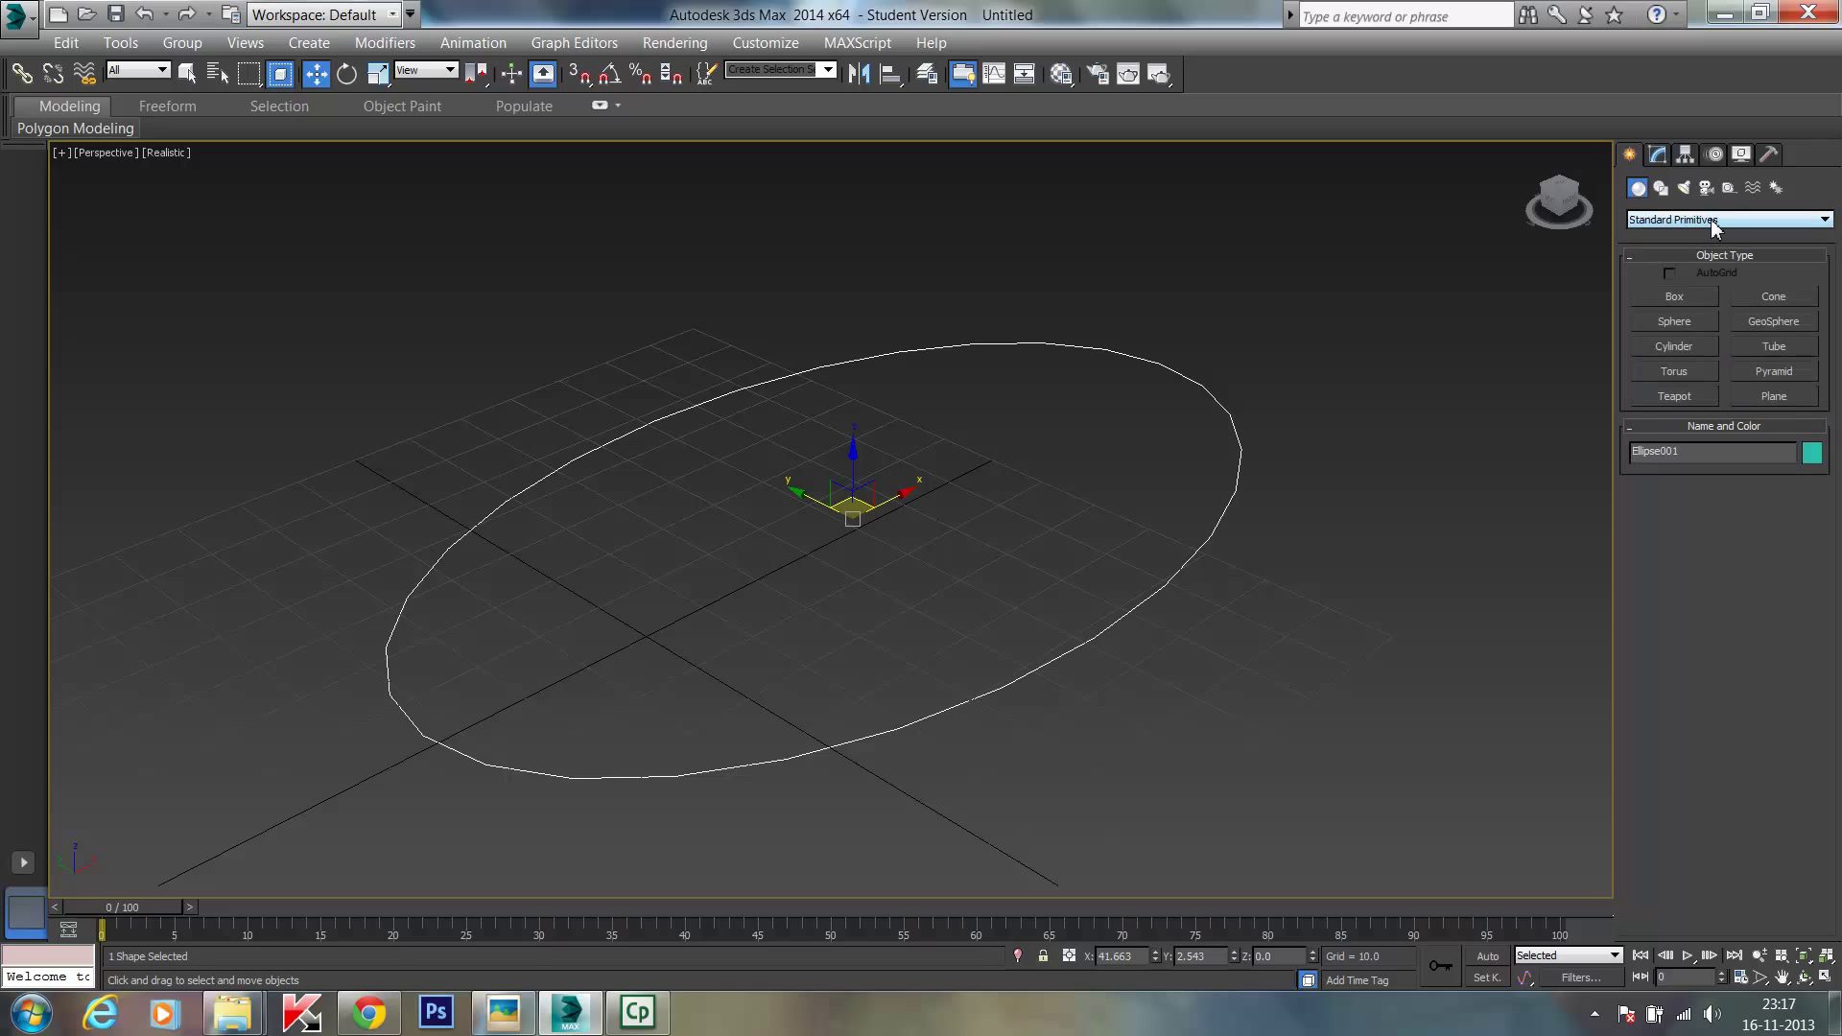
left_click(1717, 223)
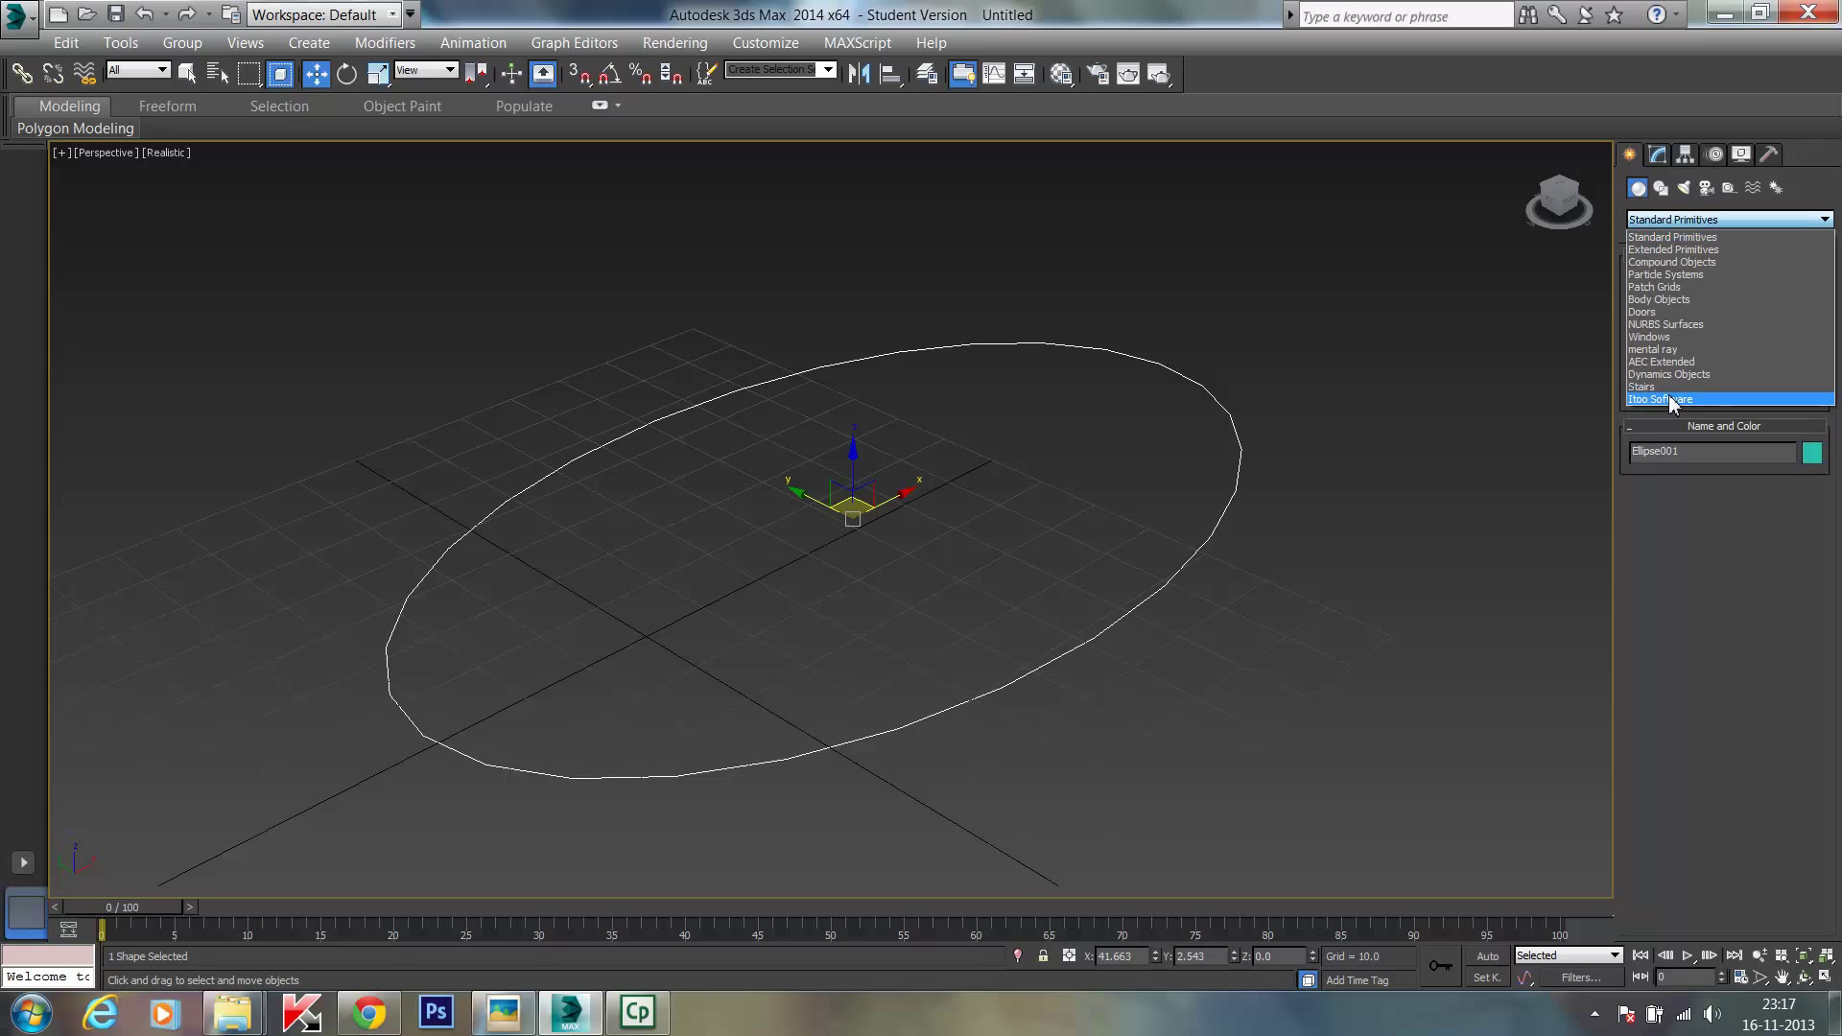
left_click(1690, 220)
left_click(1691, 221)
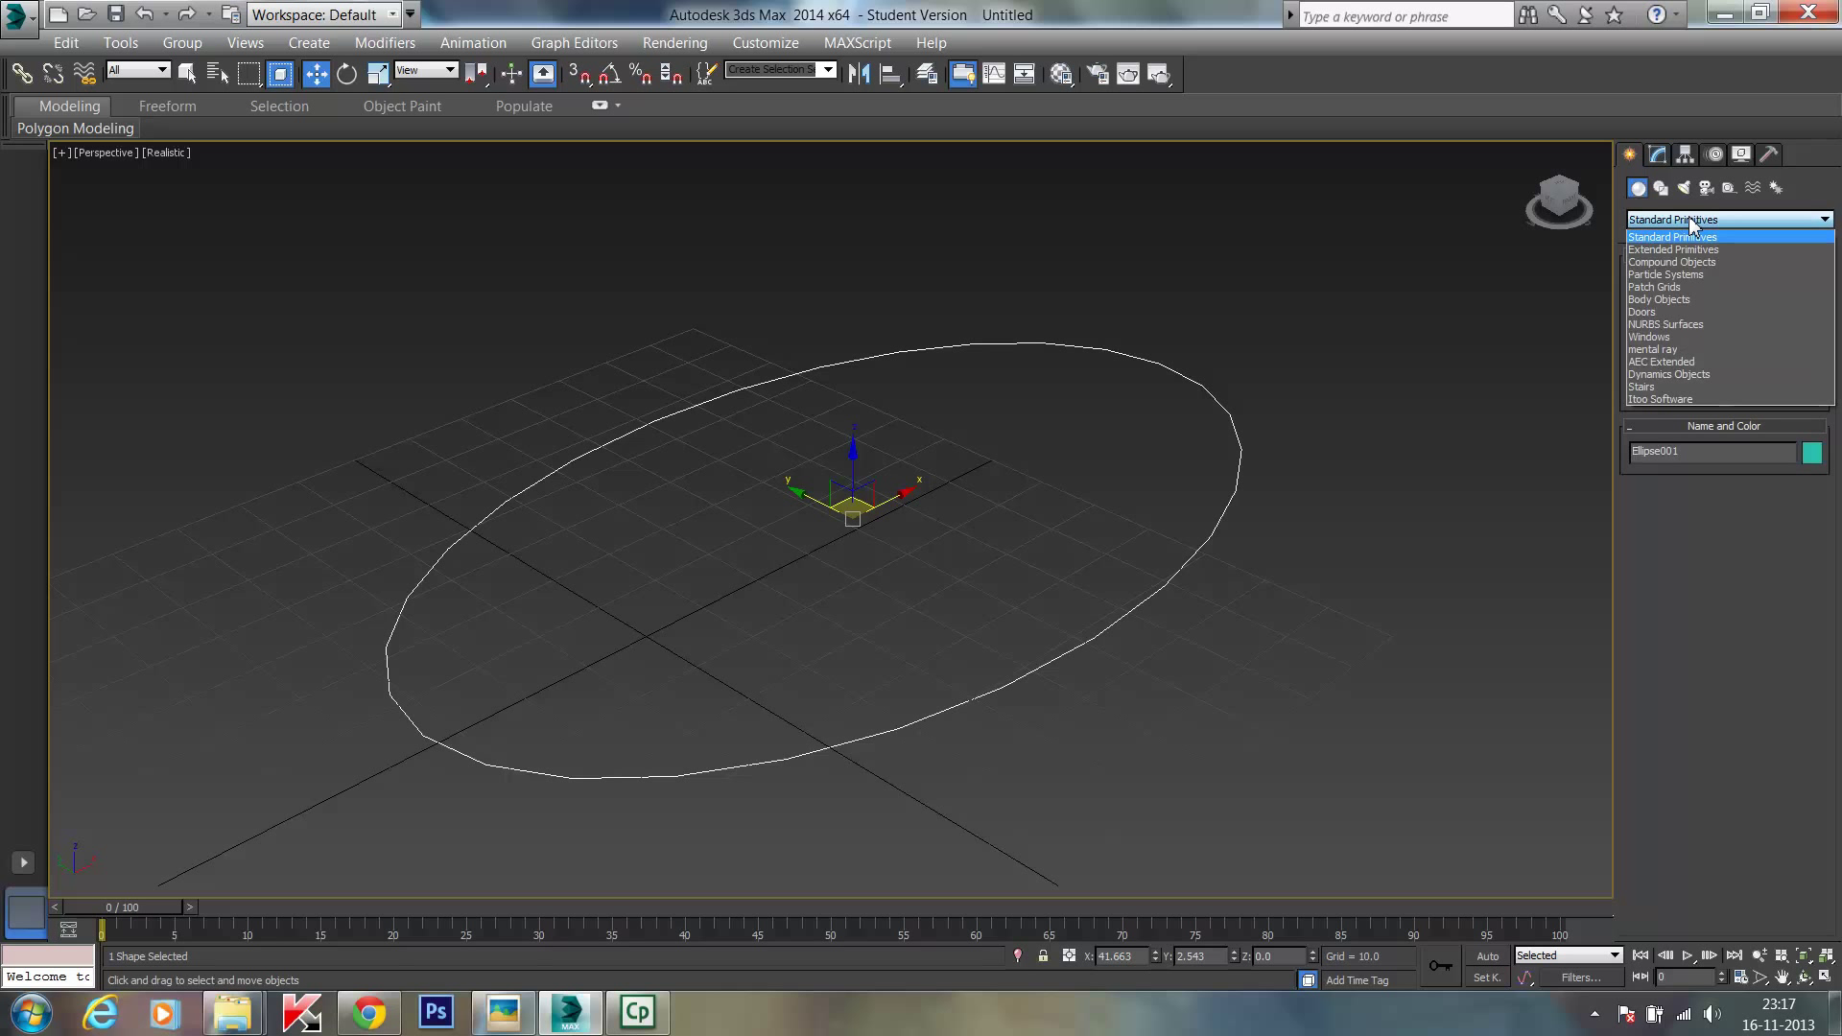
left_click(1675, 399)
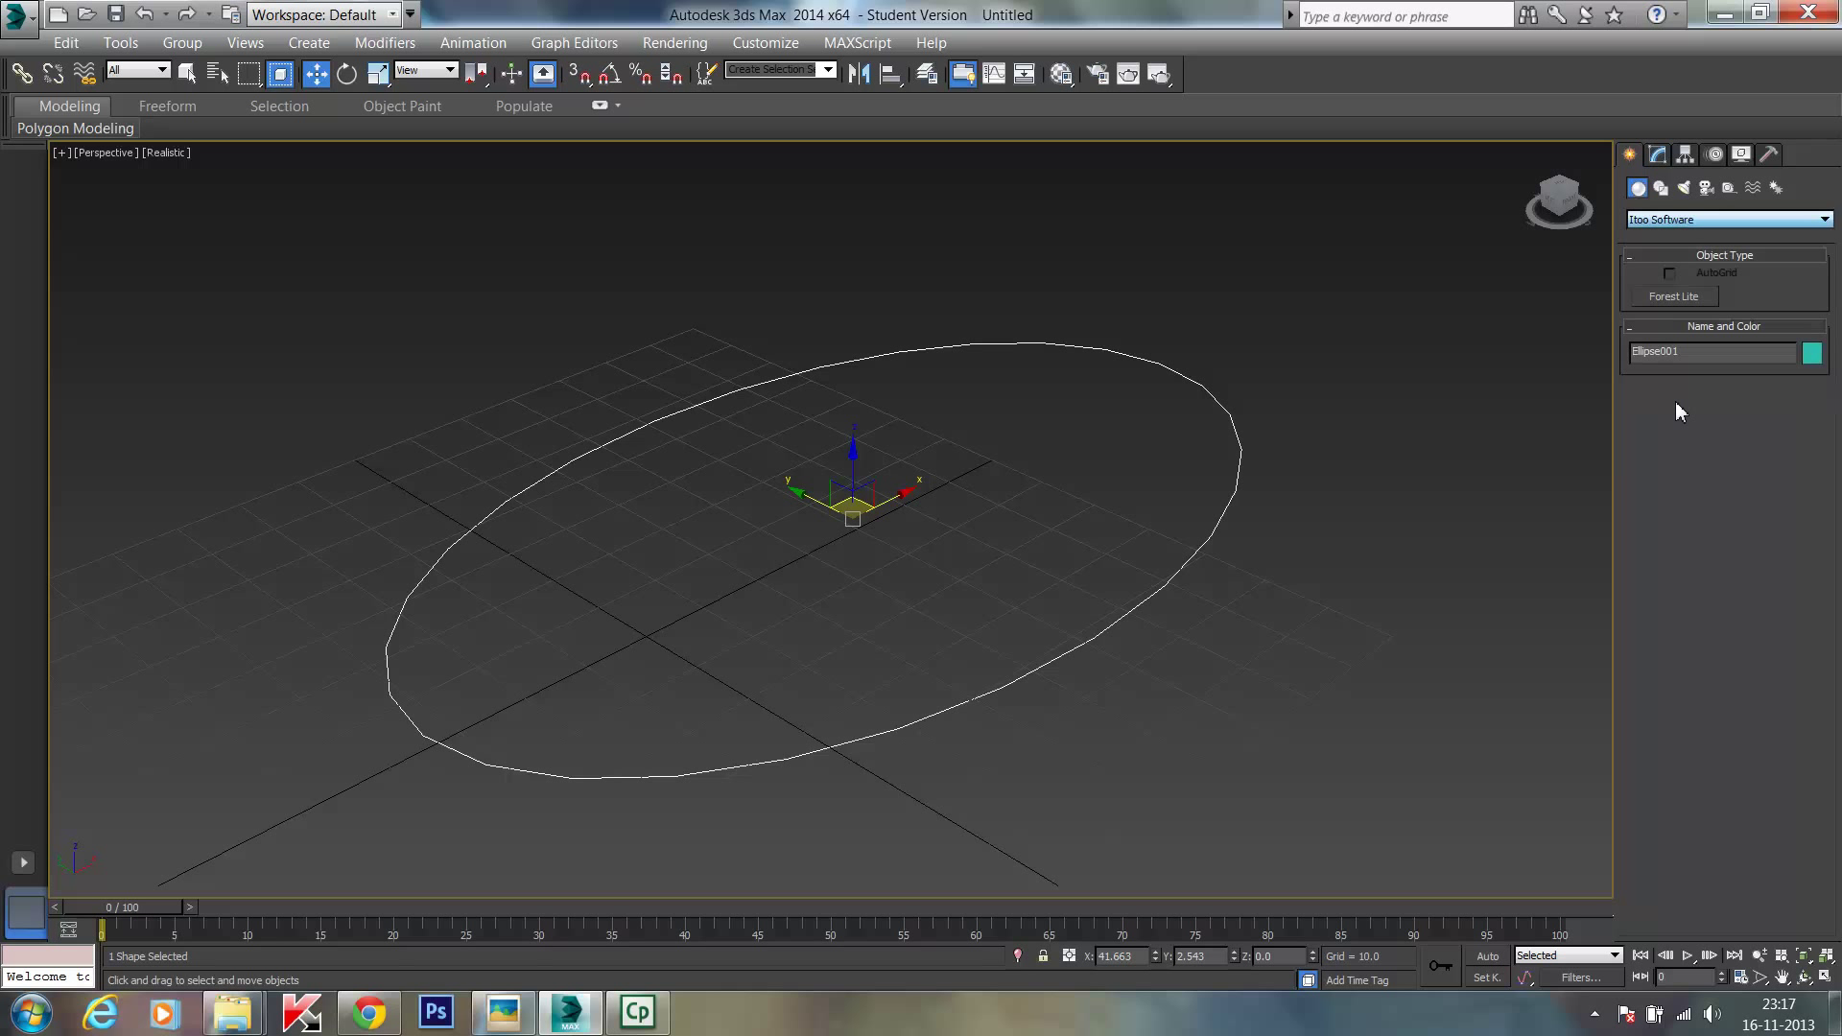
left_click(1698, 299)
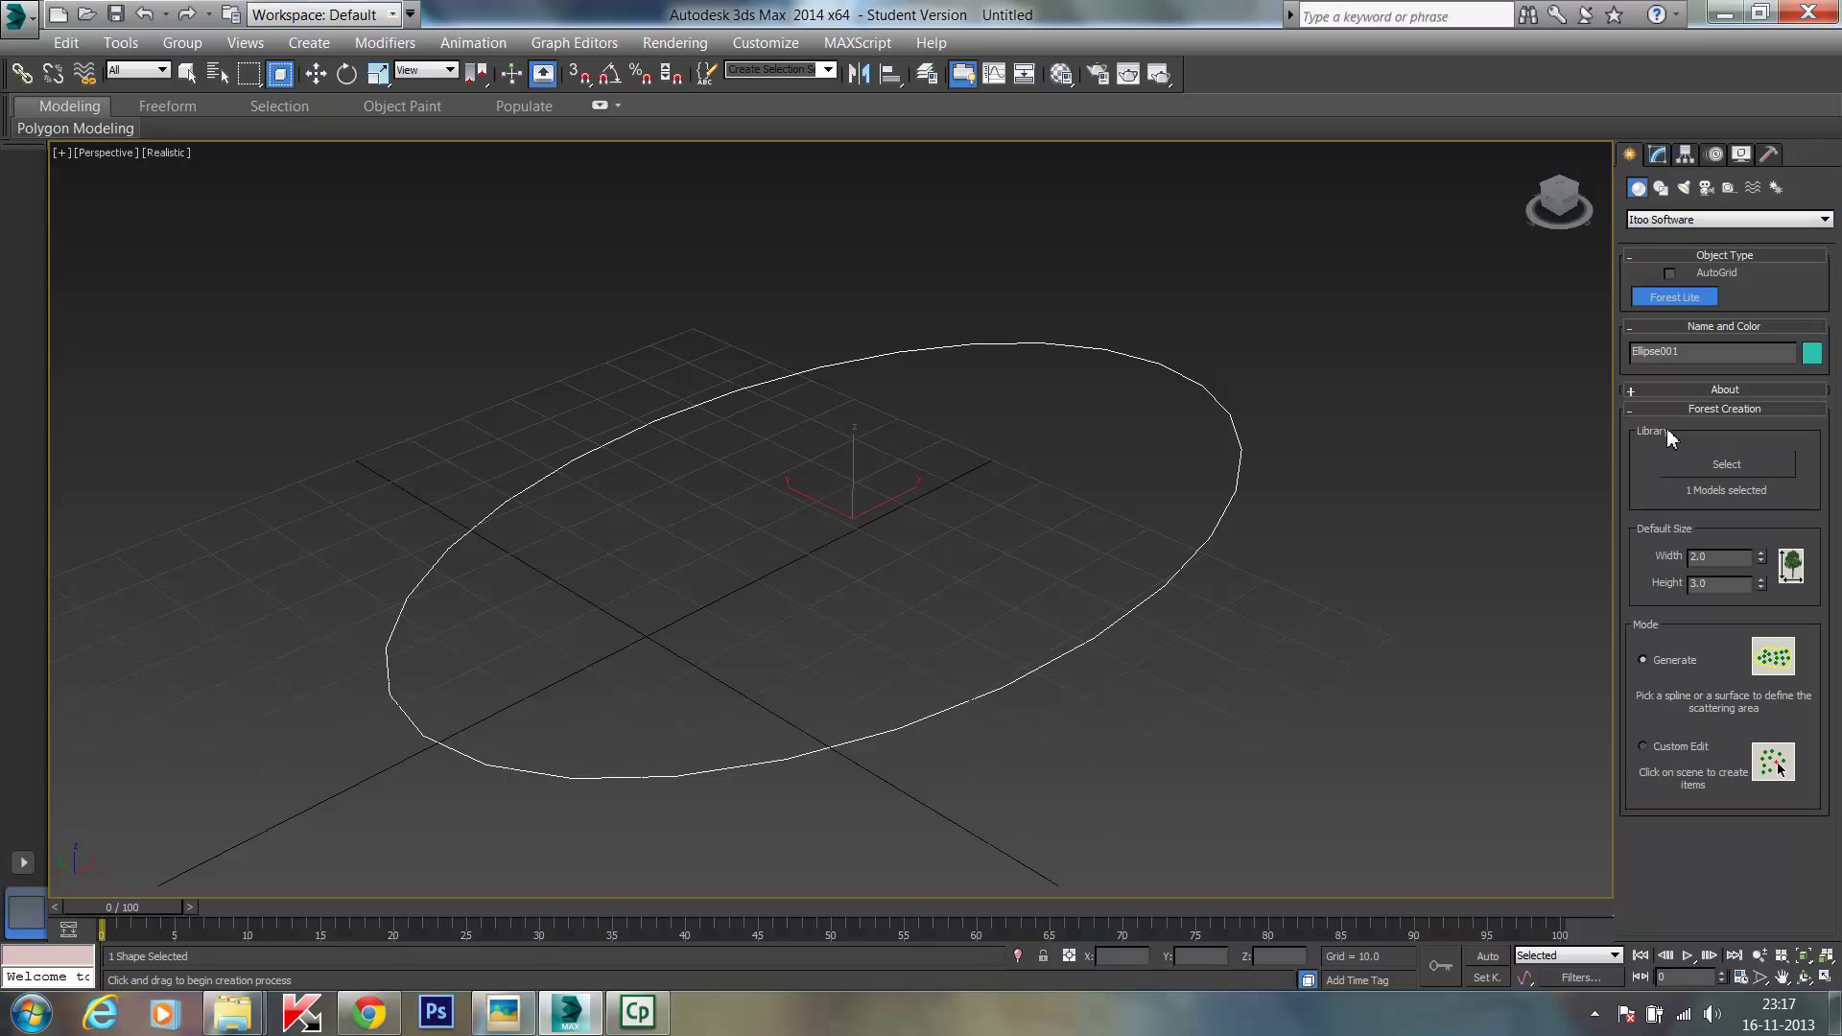
Step: Browse the Forest Library's 2D and 3D folders, including Flowers&grass and Stones
left_click(1727, 464)
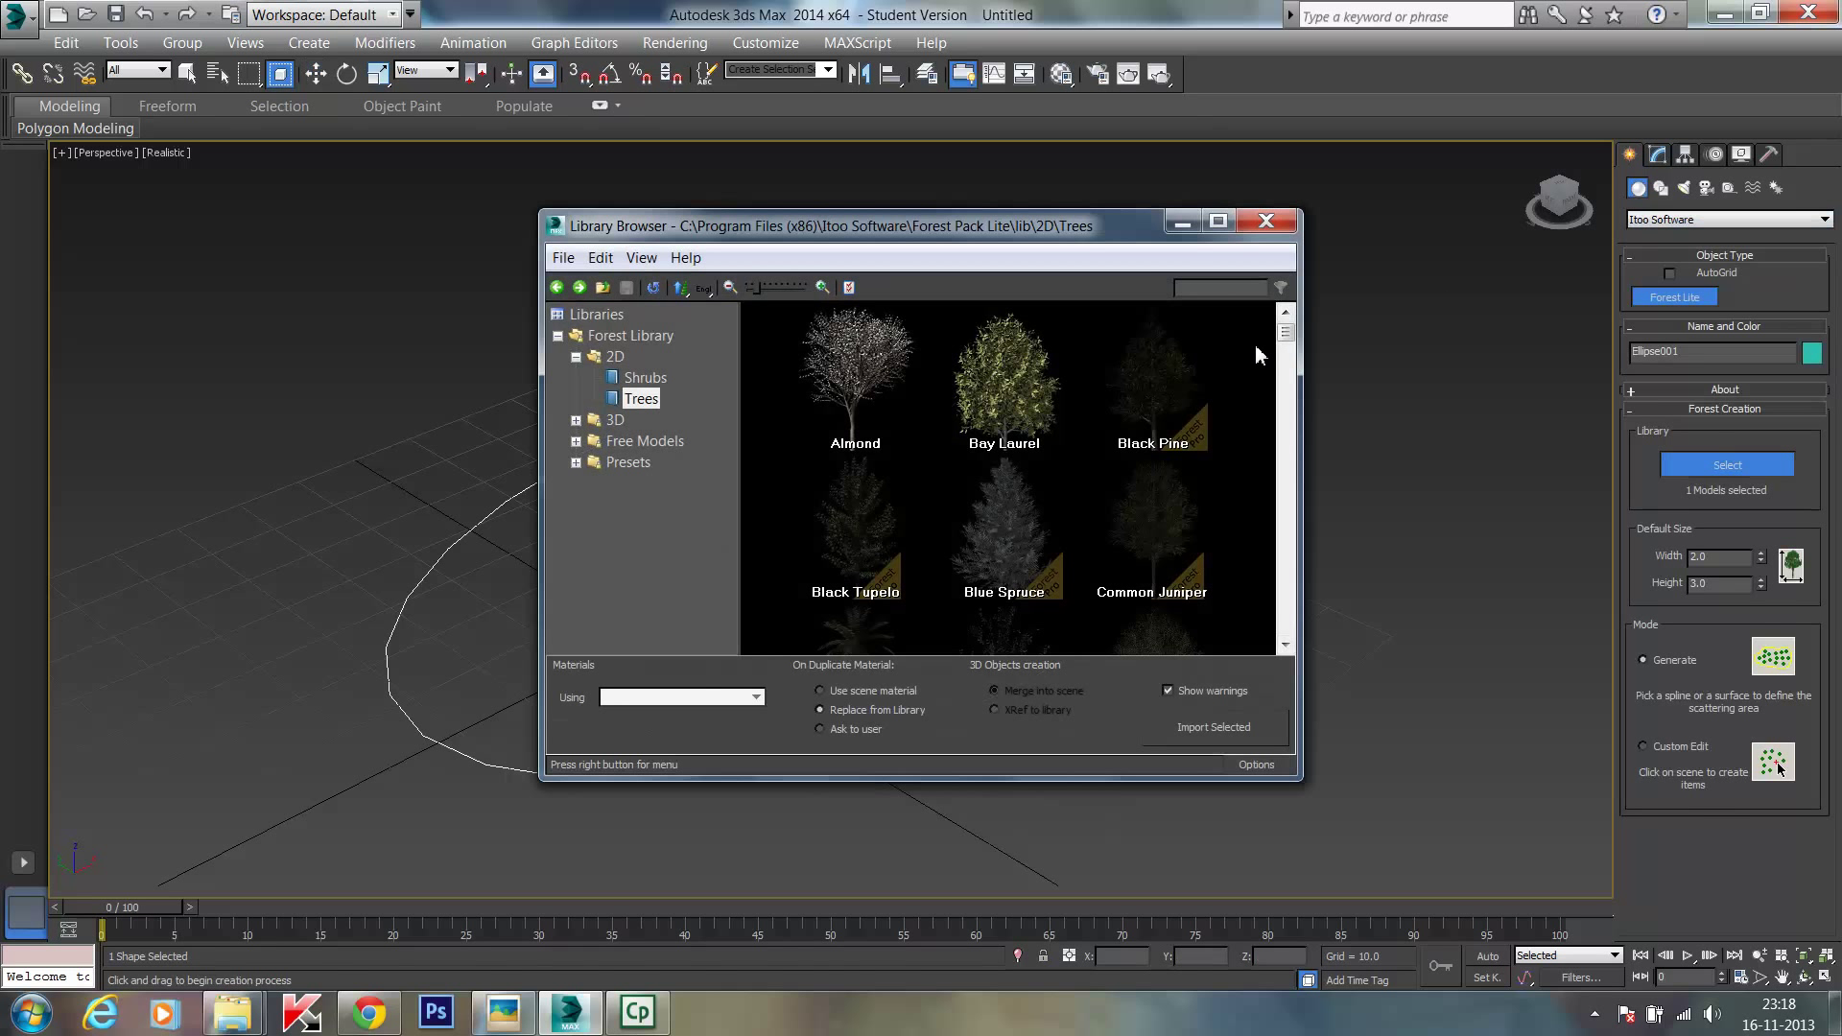
left_click_drag(1285, 336, 1296, 632)
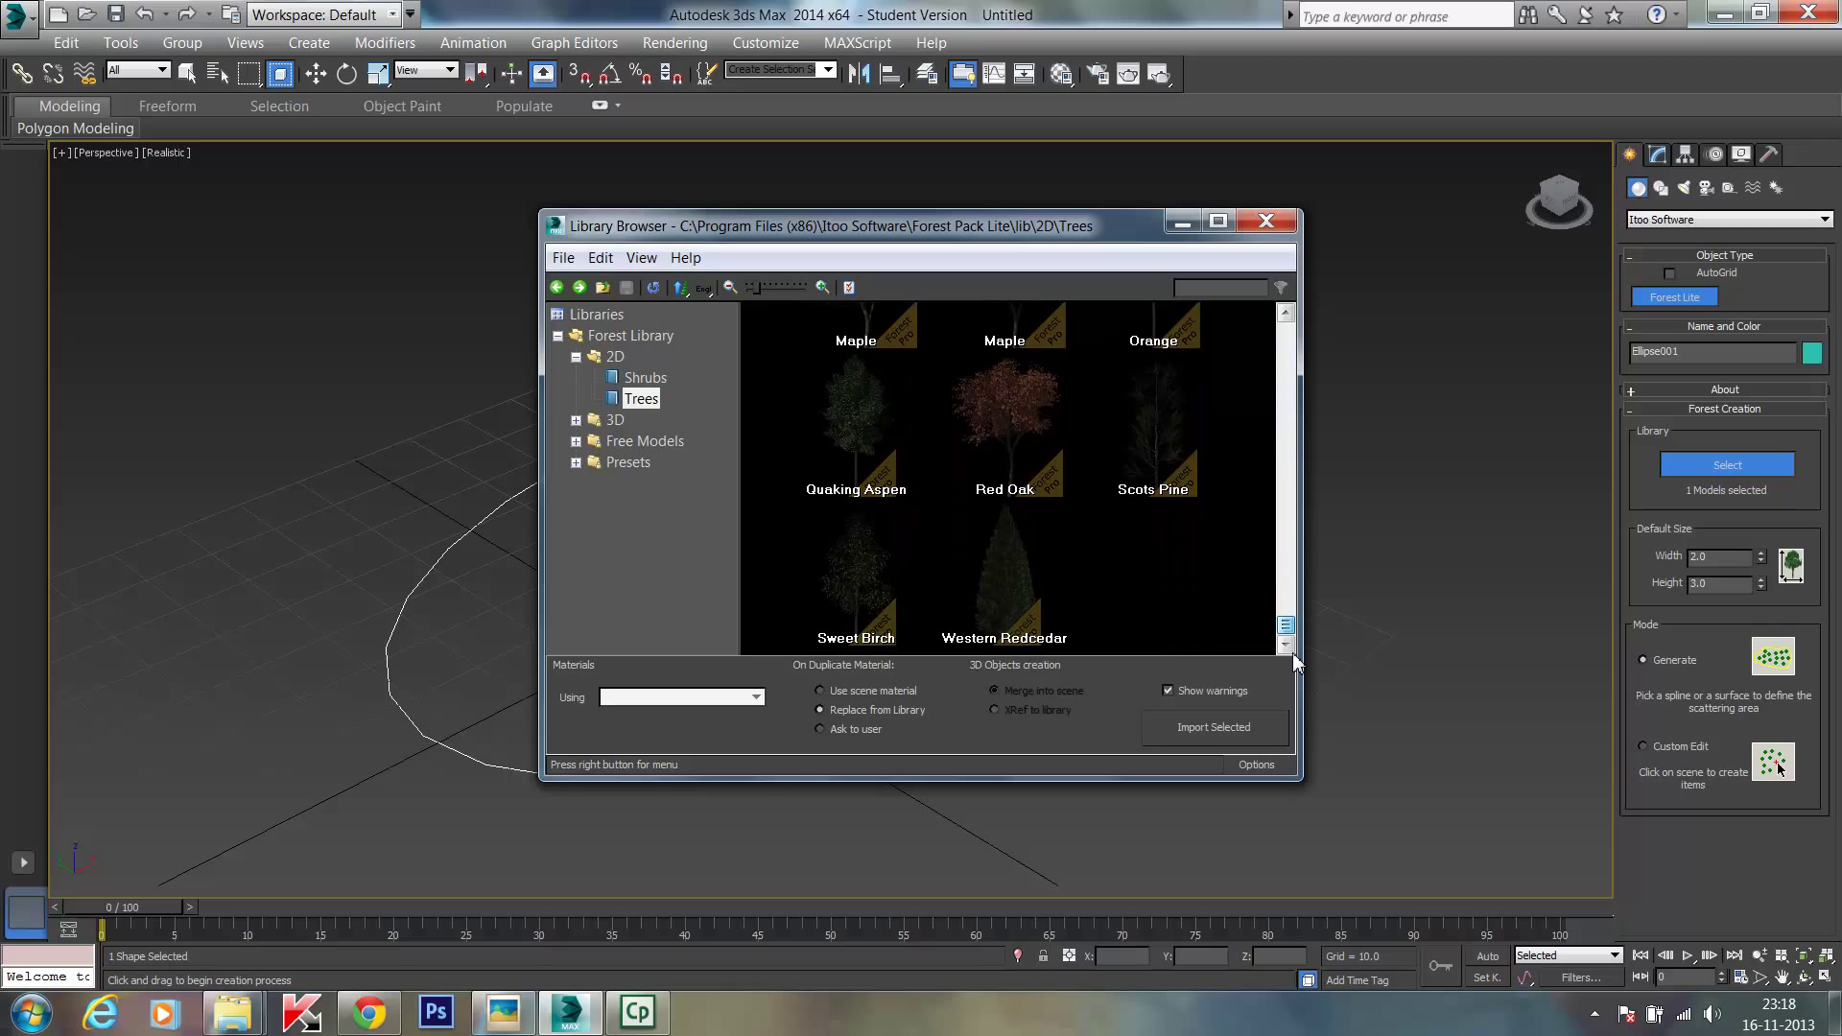
scroll(1231, 308, "up", 10)
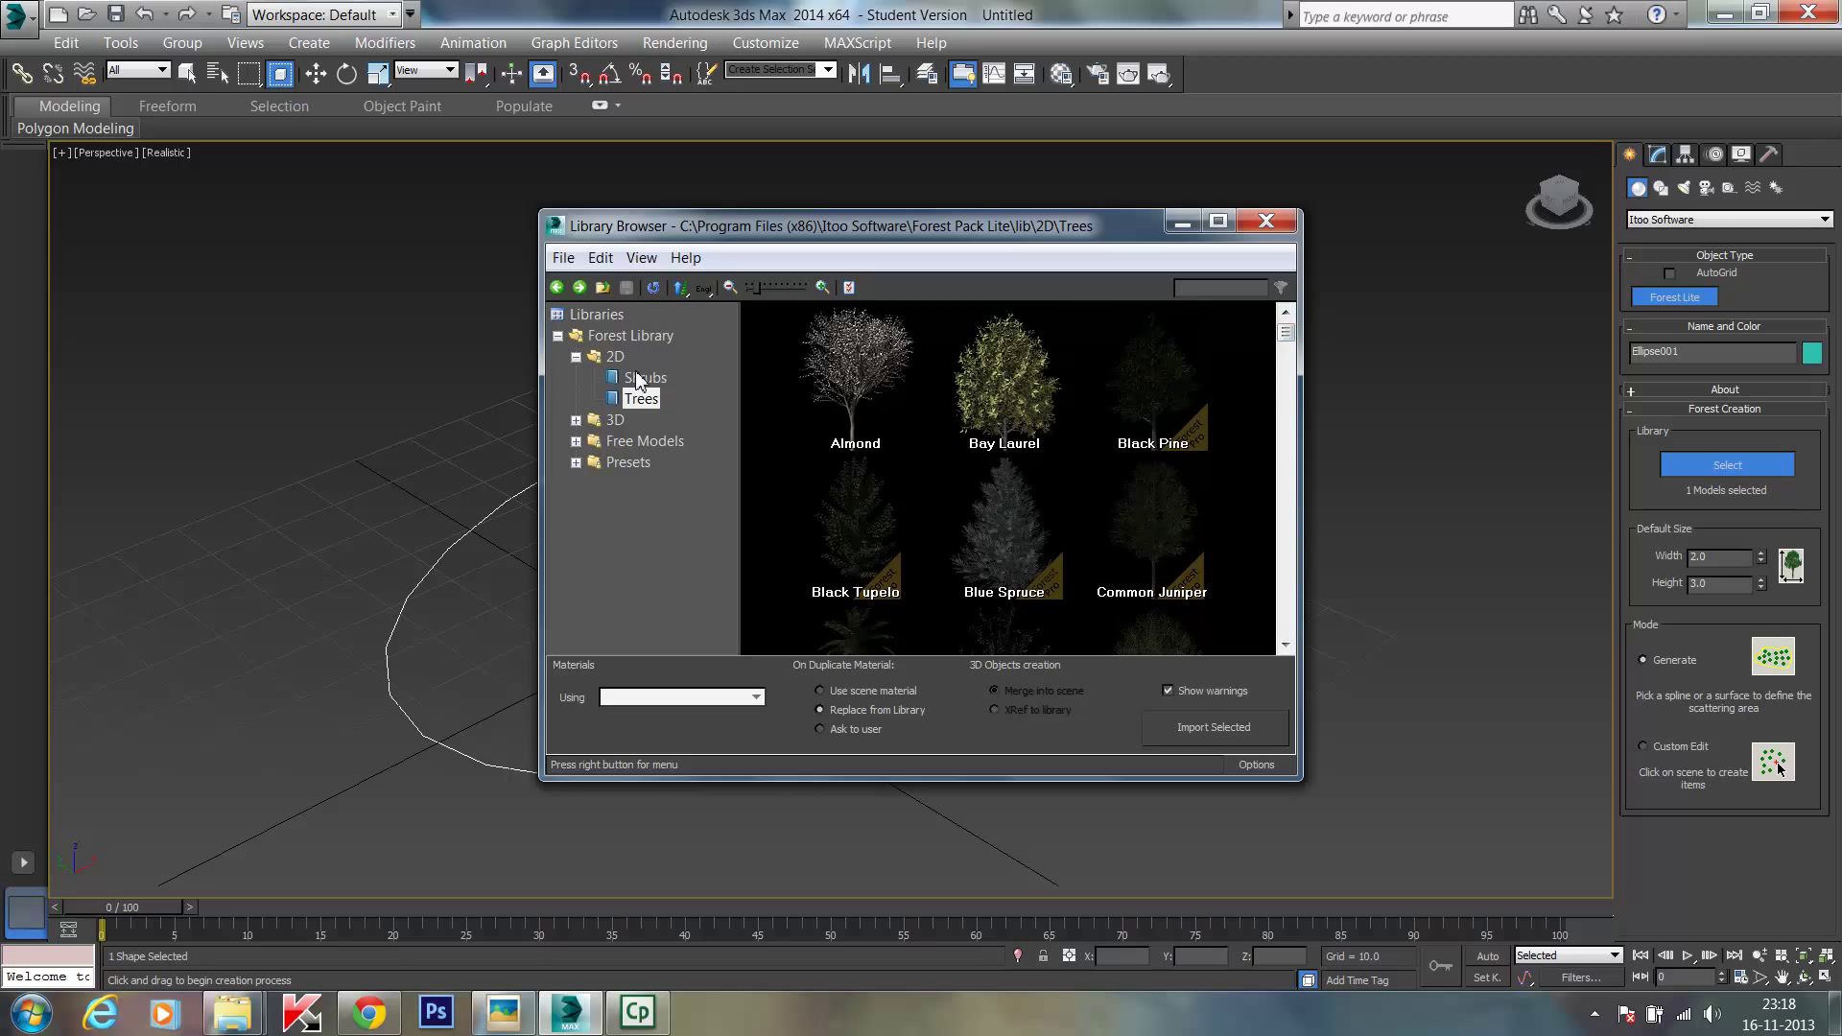
left_click(638, 383)
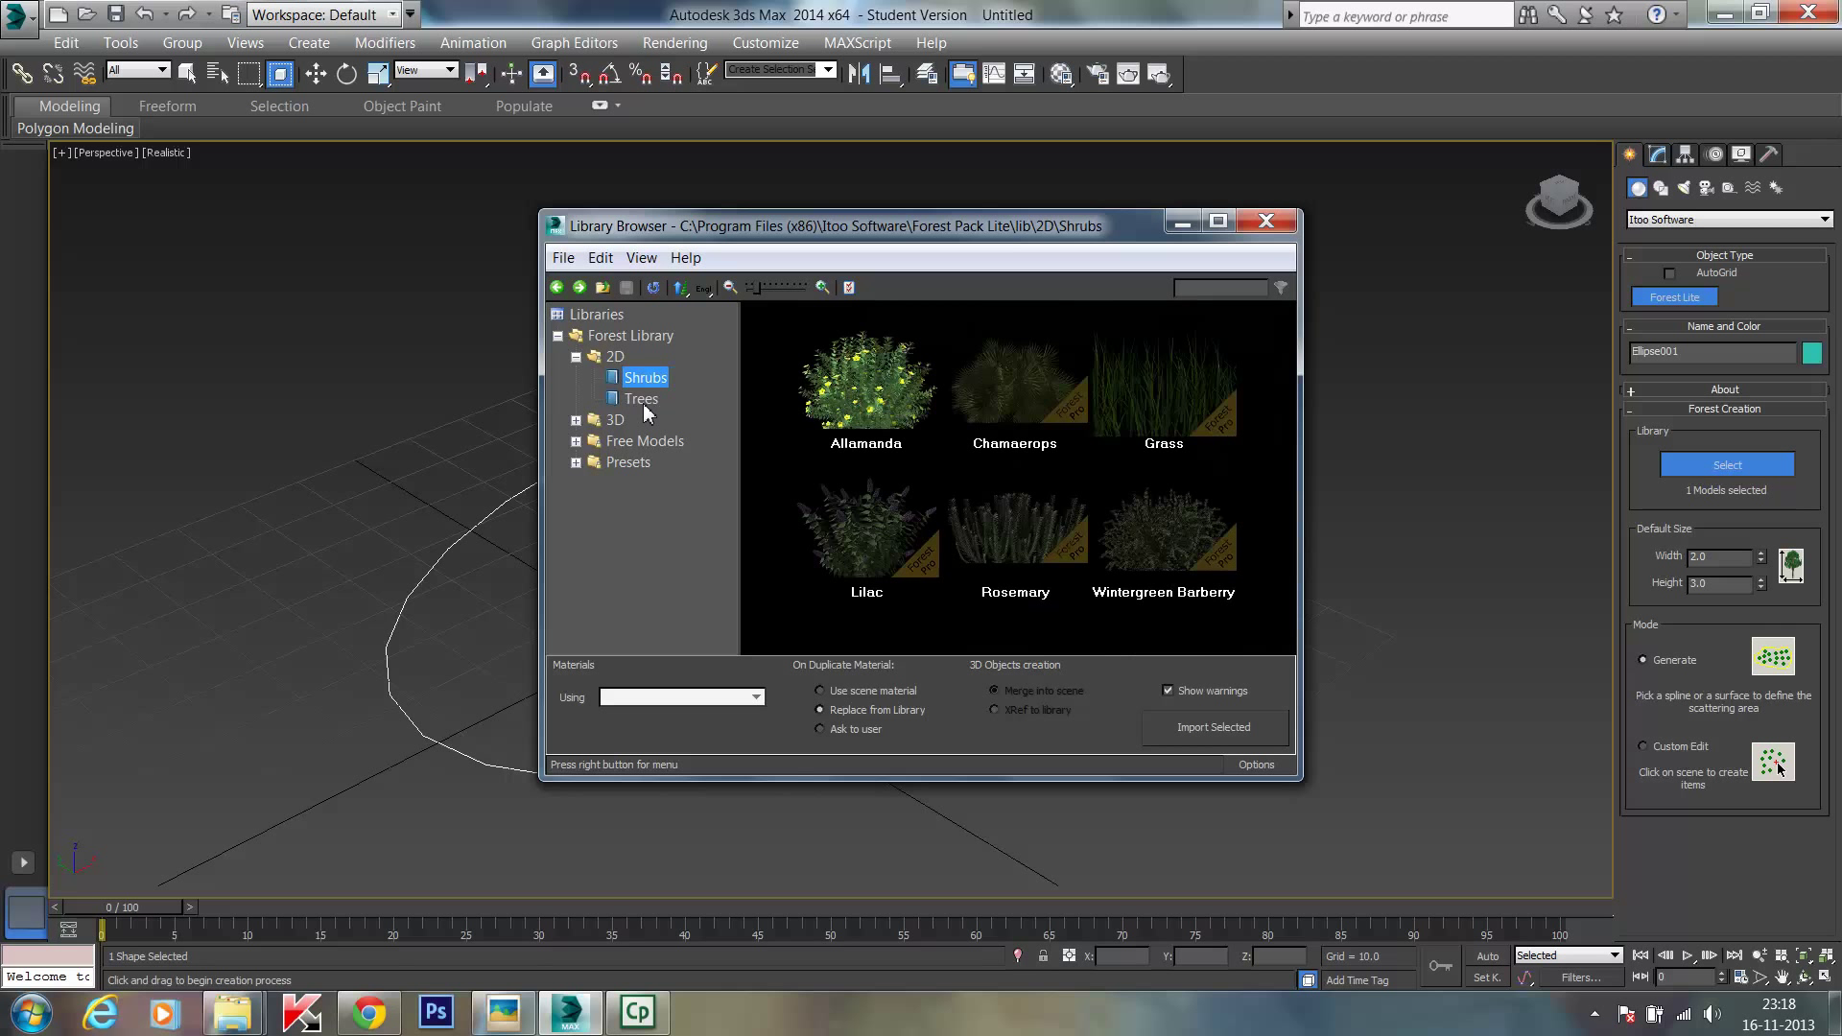
left_click(641, 401)
left_click(616, 422)
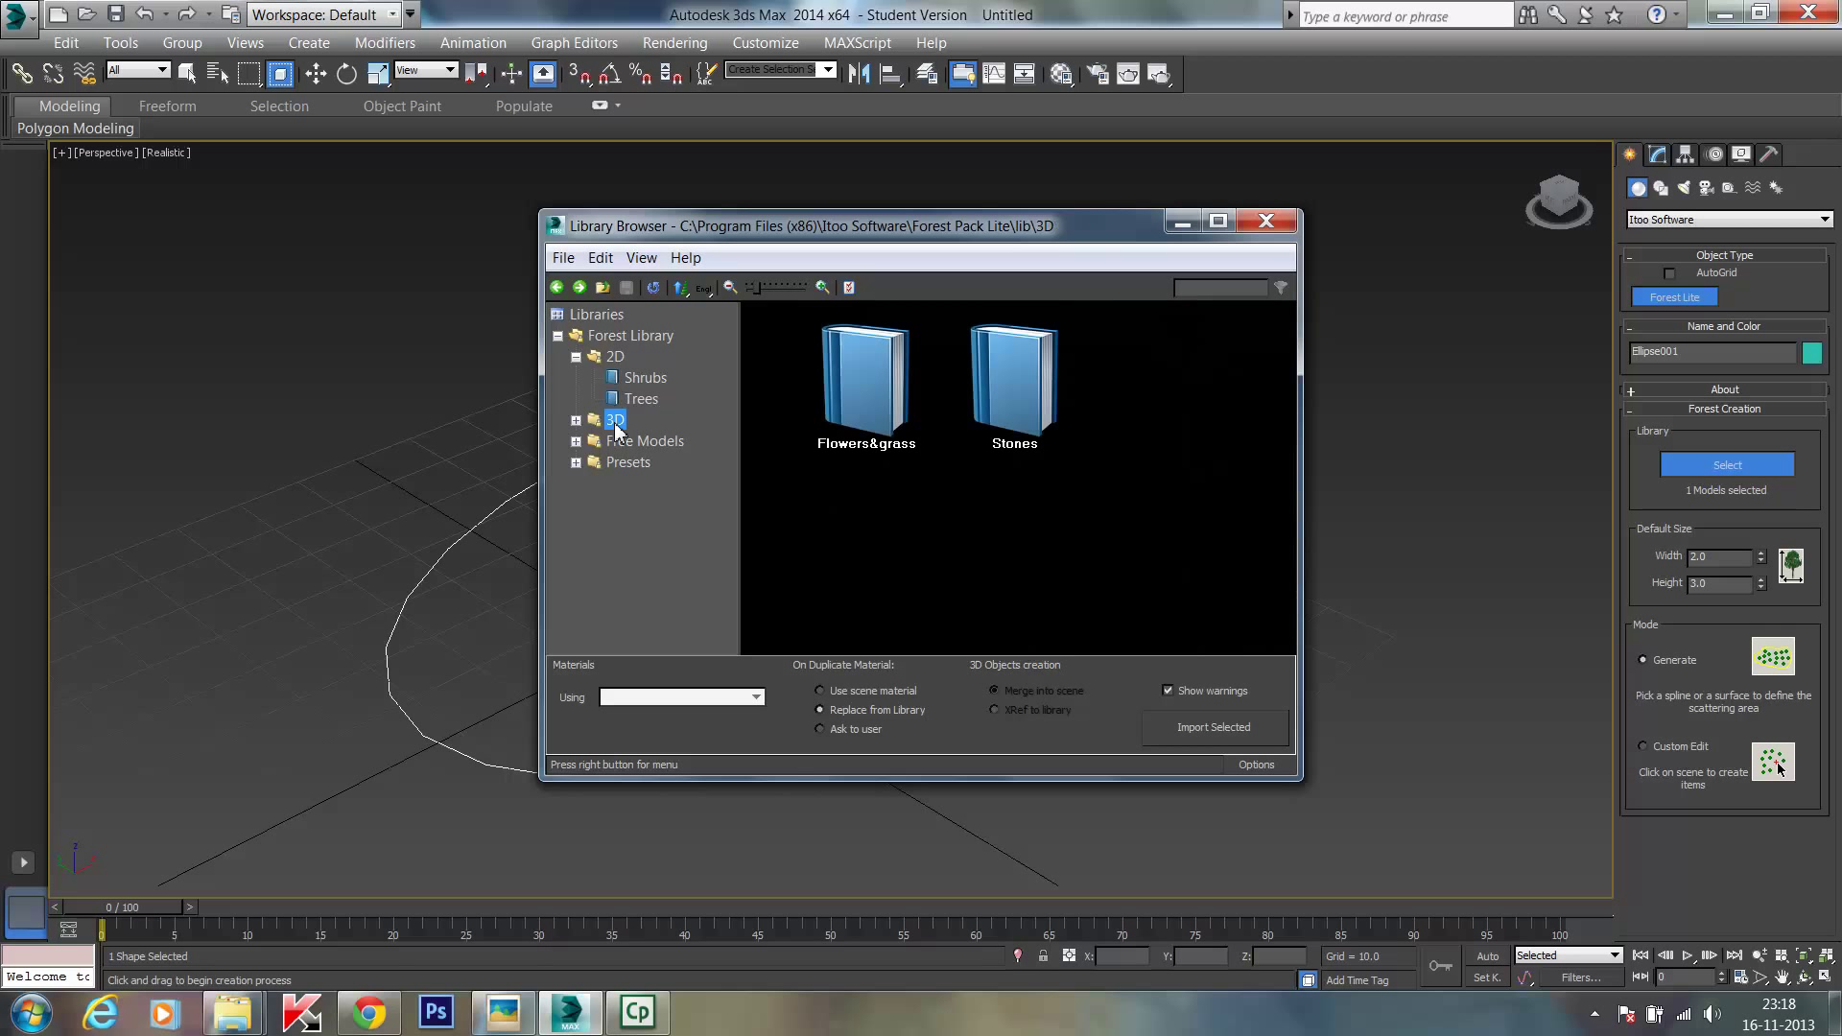
double_click(878, 376)
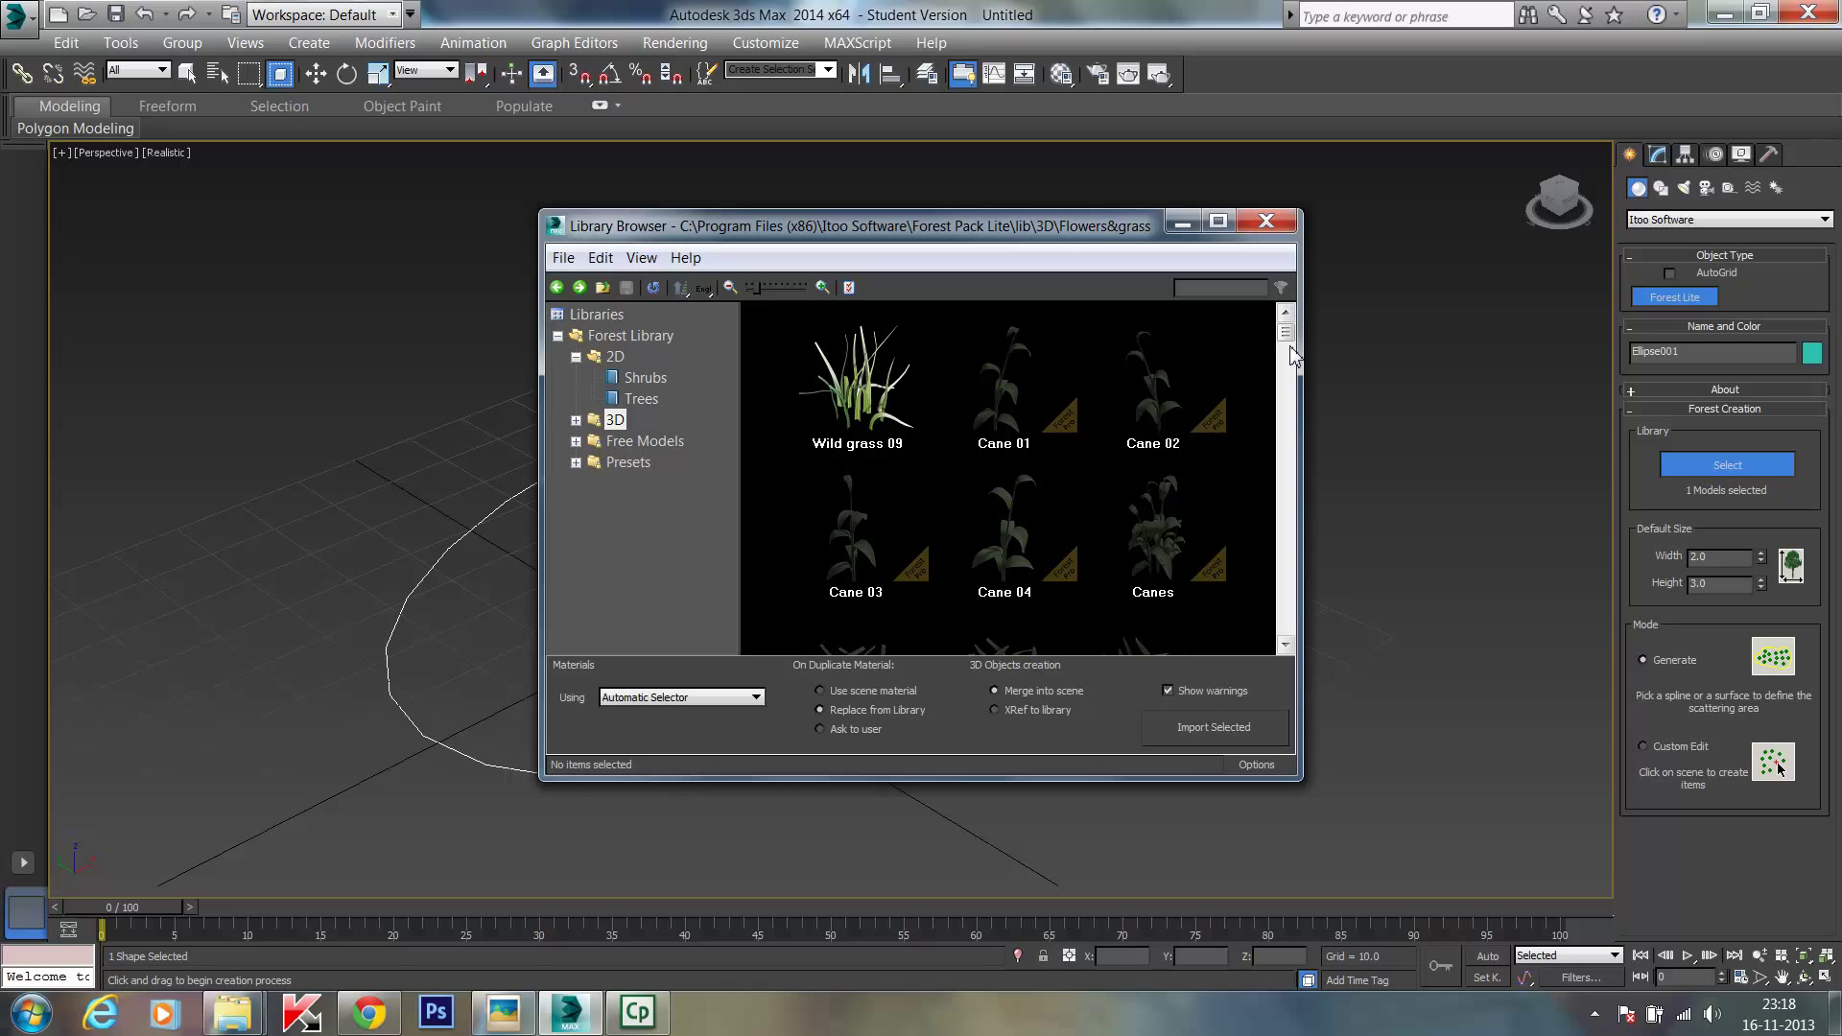
left_click_drag(1286, 336, 1286, 614)
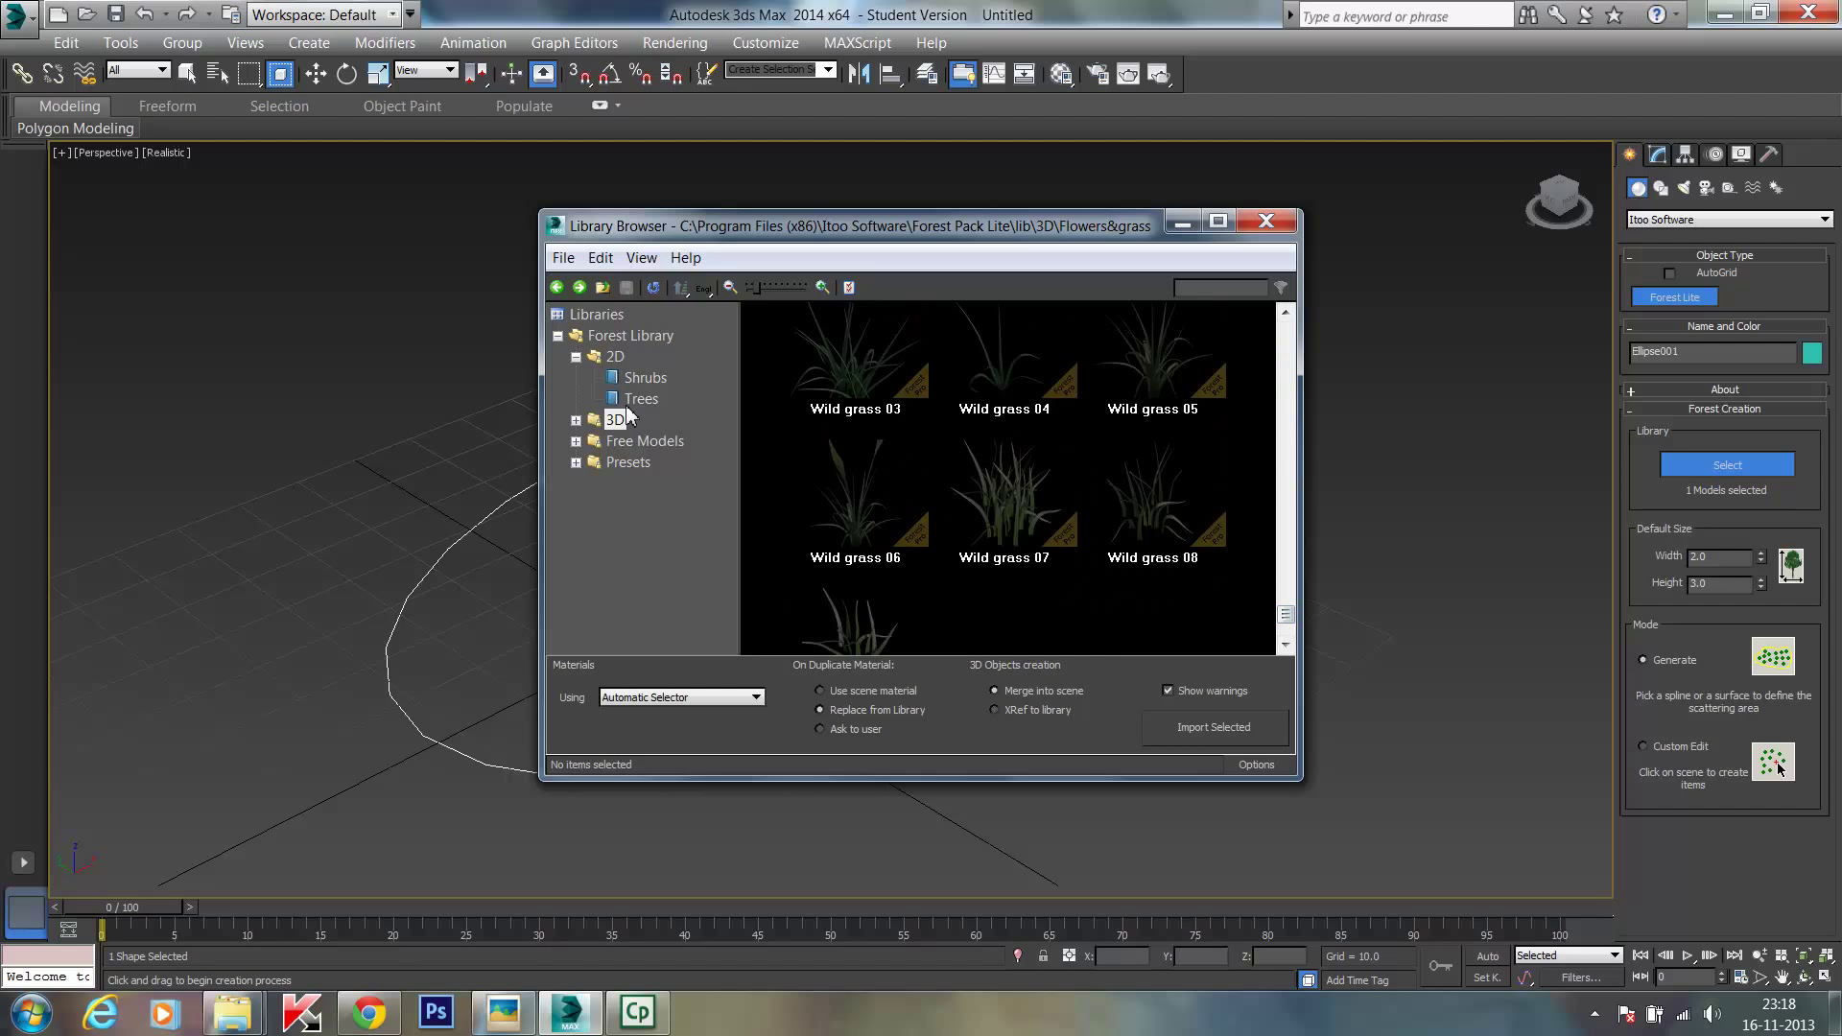
double_click(619, 421)
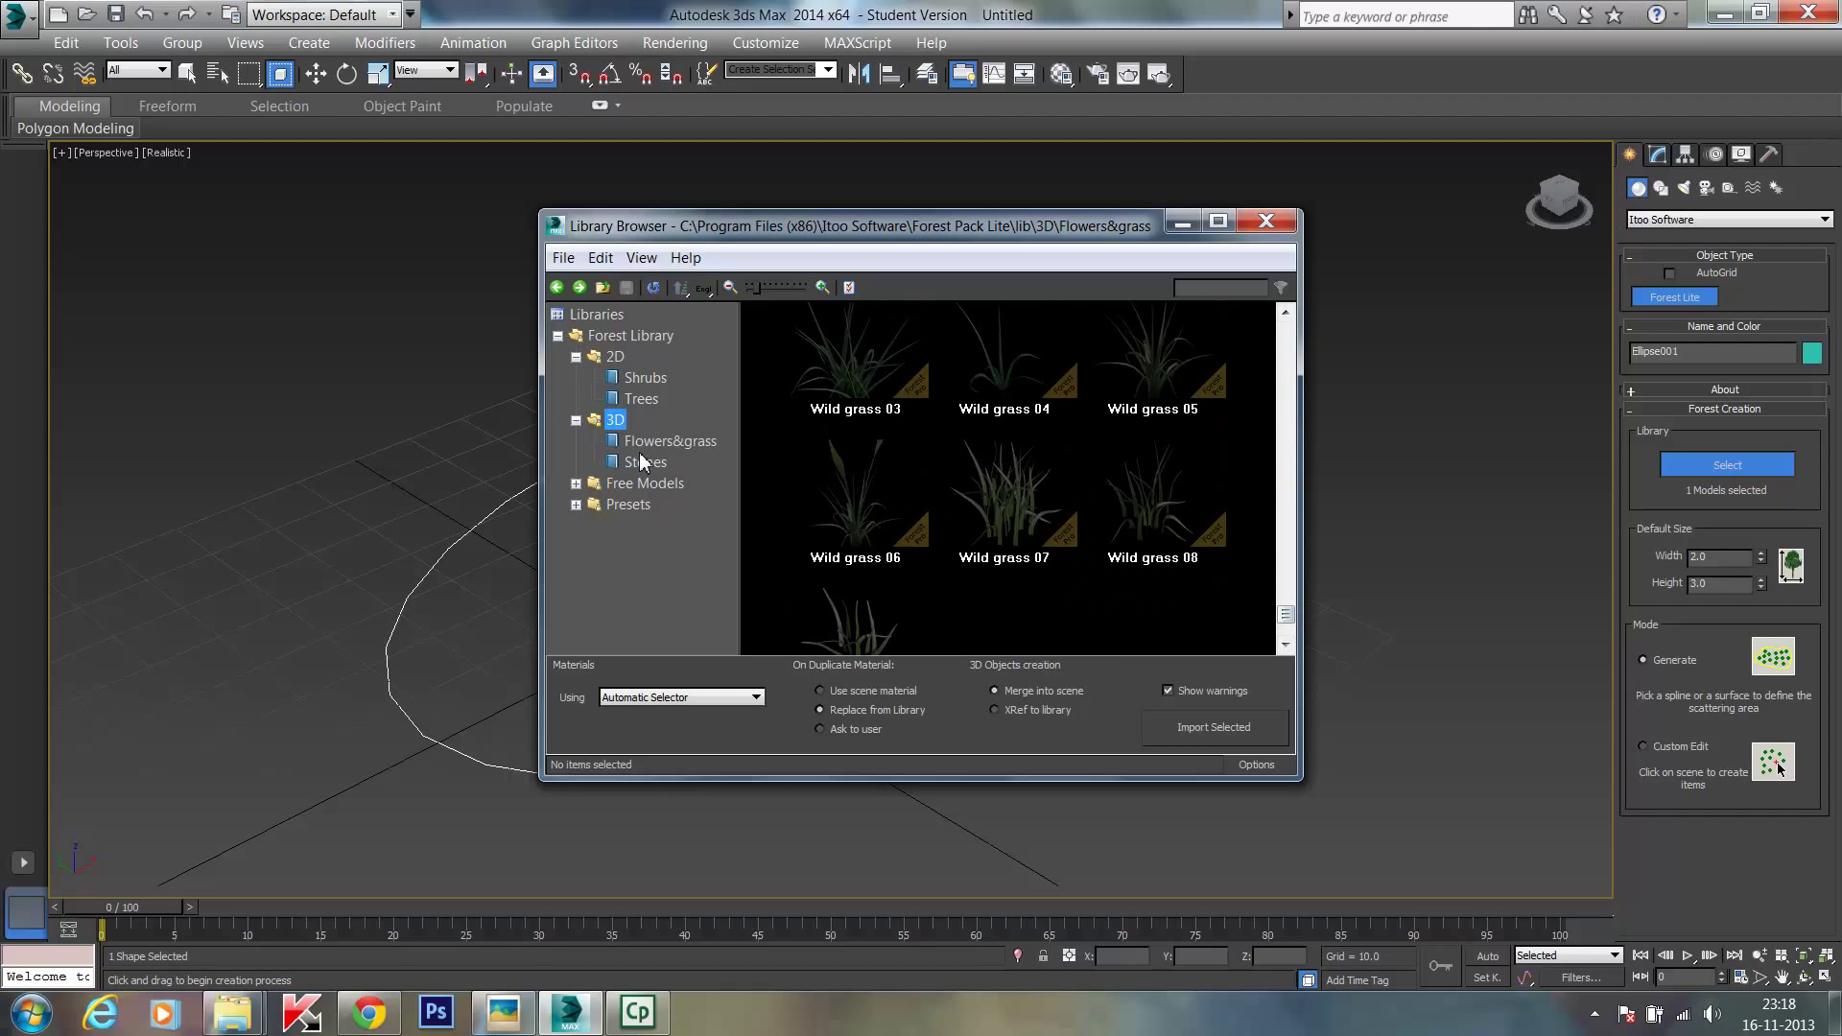
left_click(643, 459)
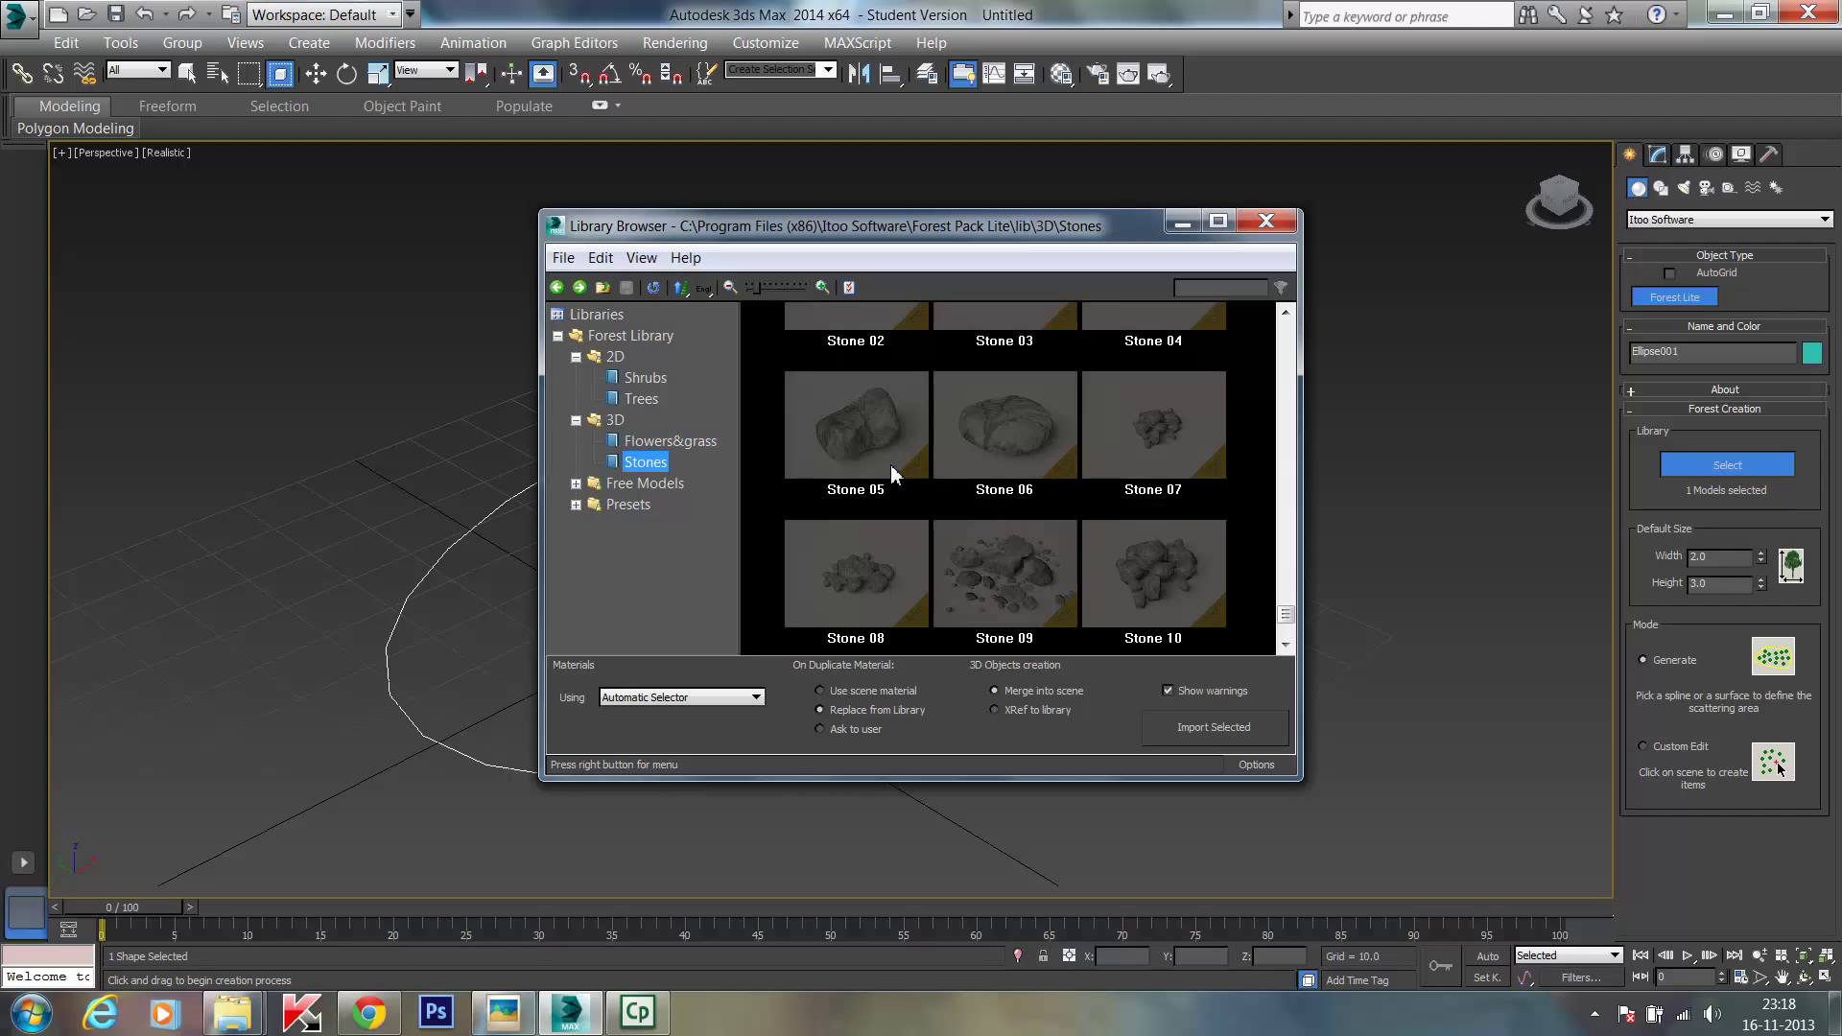
Step: Choose Bay Laurel from the 2D Trees folder as the Forest Lite model
left_click(615, 358)
left_click(649, 378)
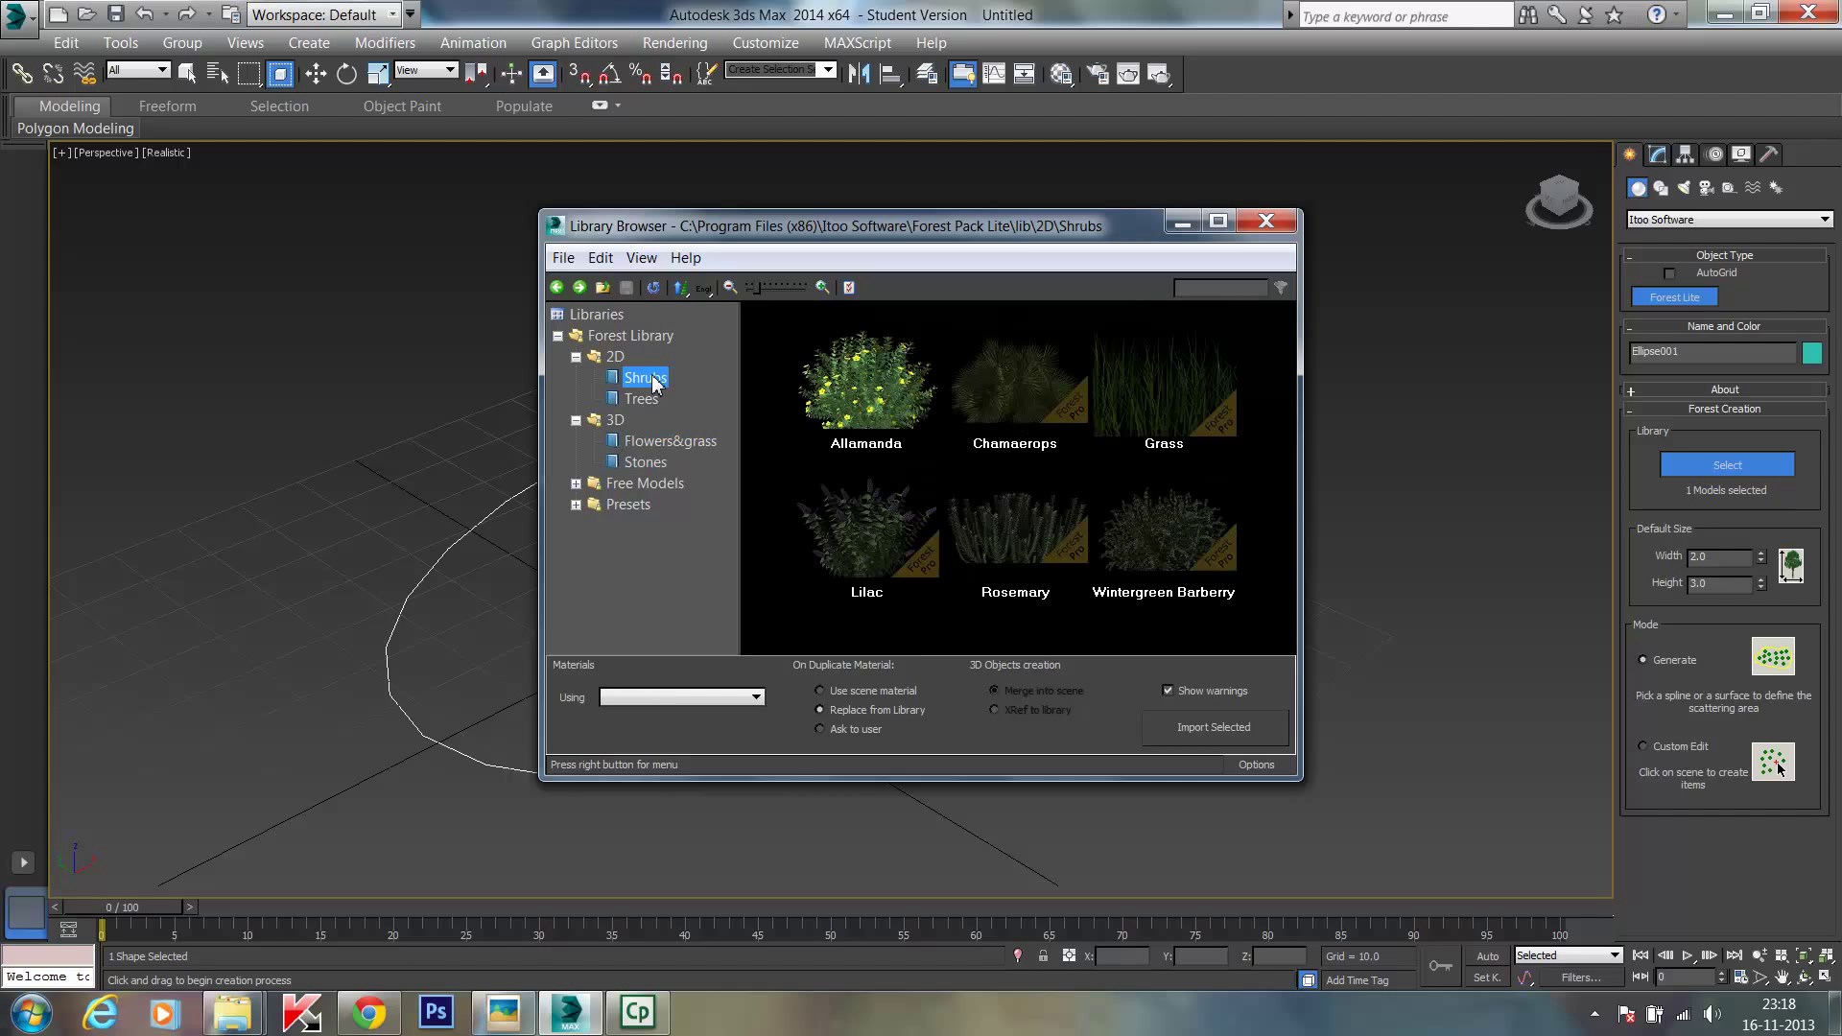
left_click(643, 398)
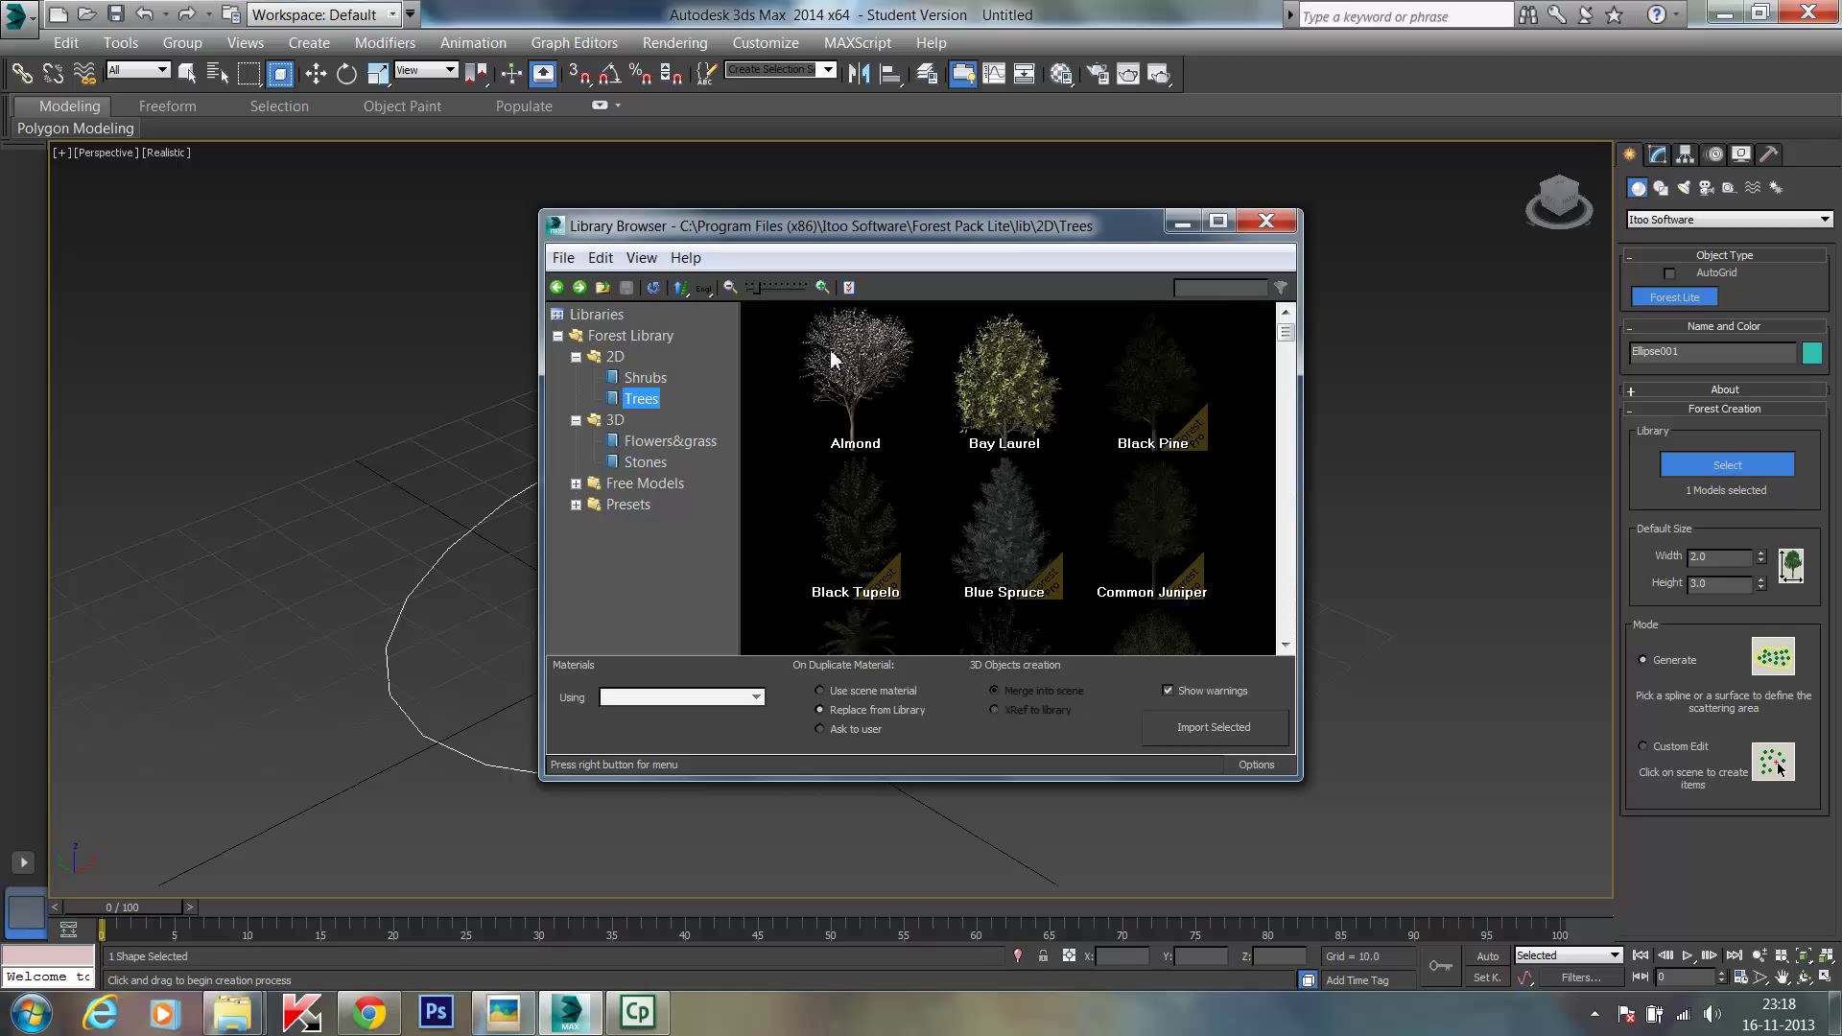
left_click(1006, 376)
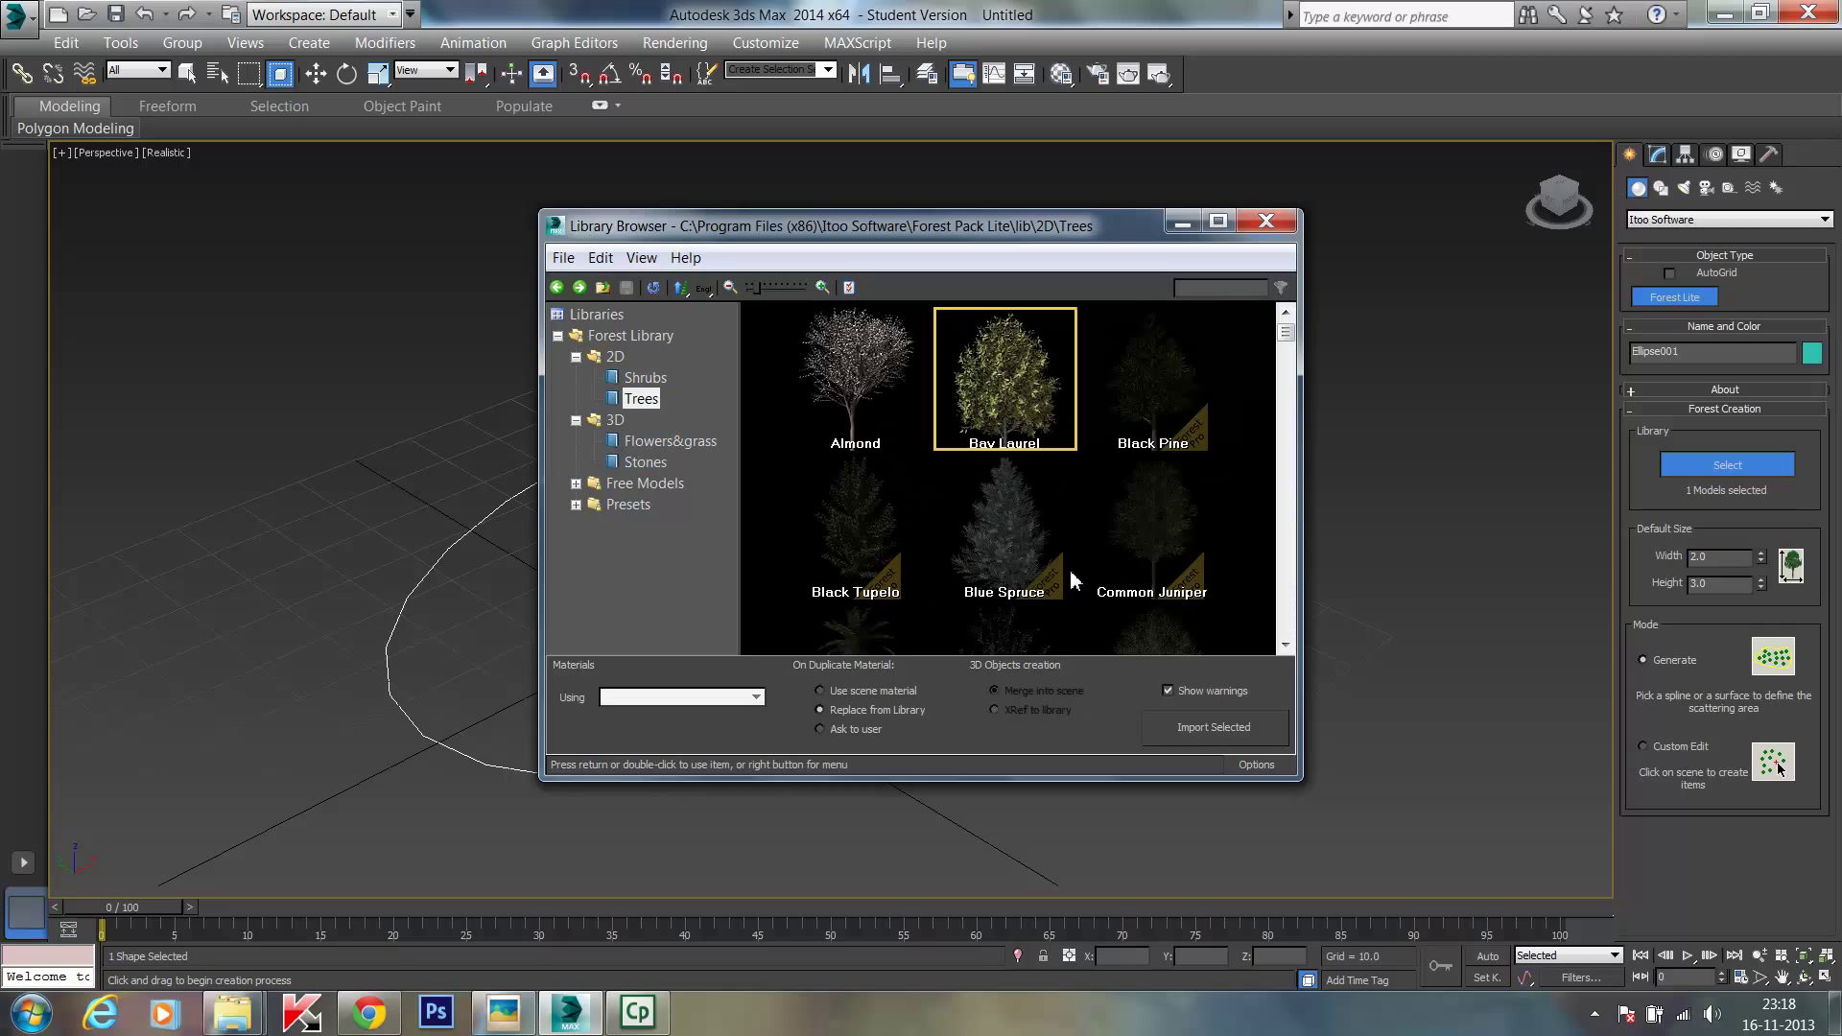
double_click(1019, 366)
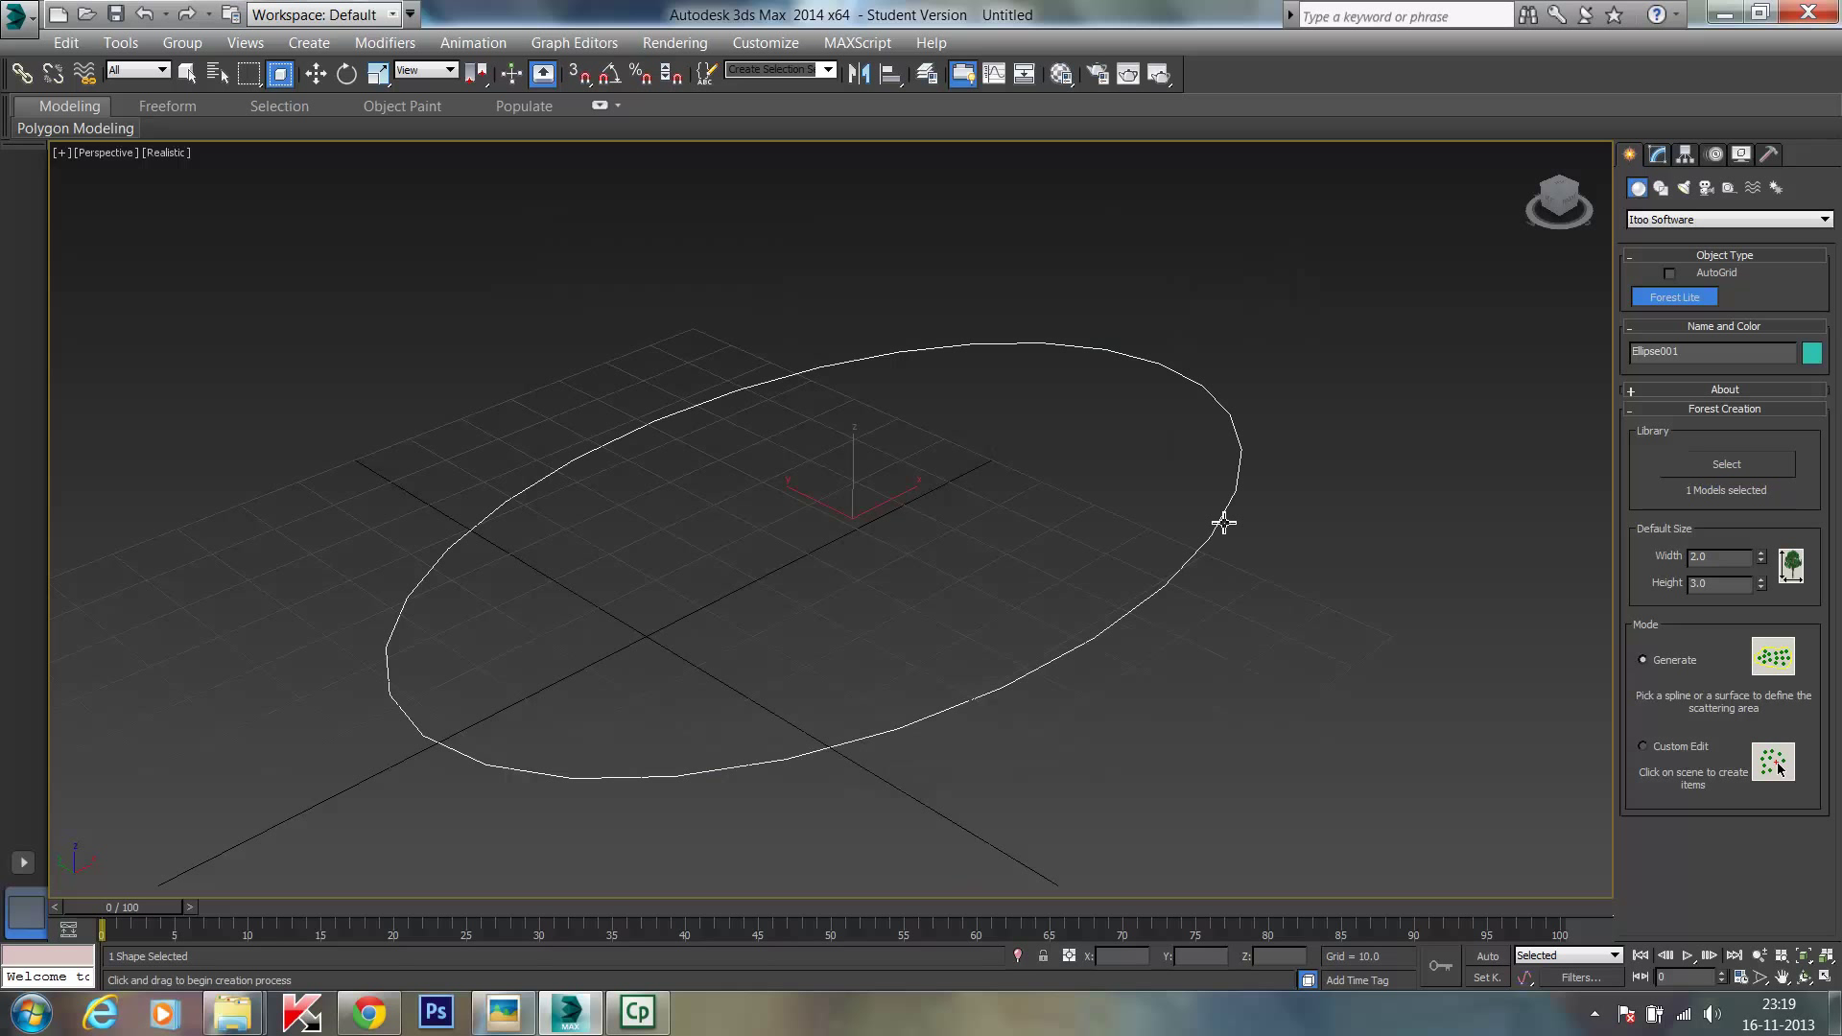
Step: Pick the ellipse to generate Forest001 with Bay Laurel trees, then zoom to inspect it
left_click(1223, 523)
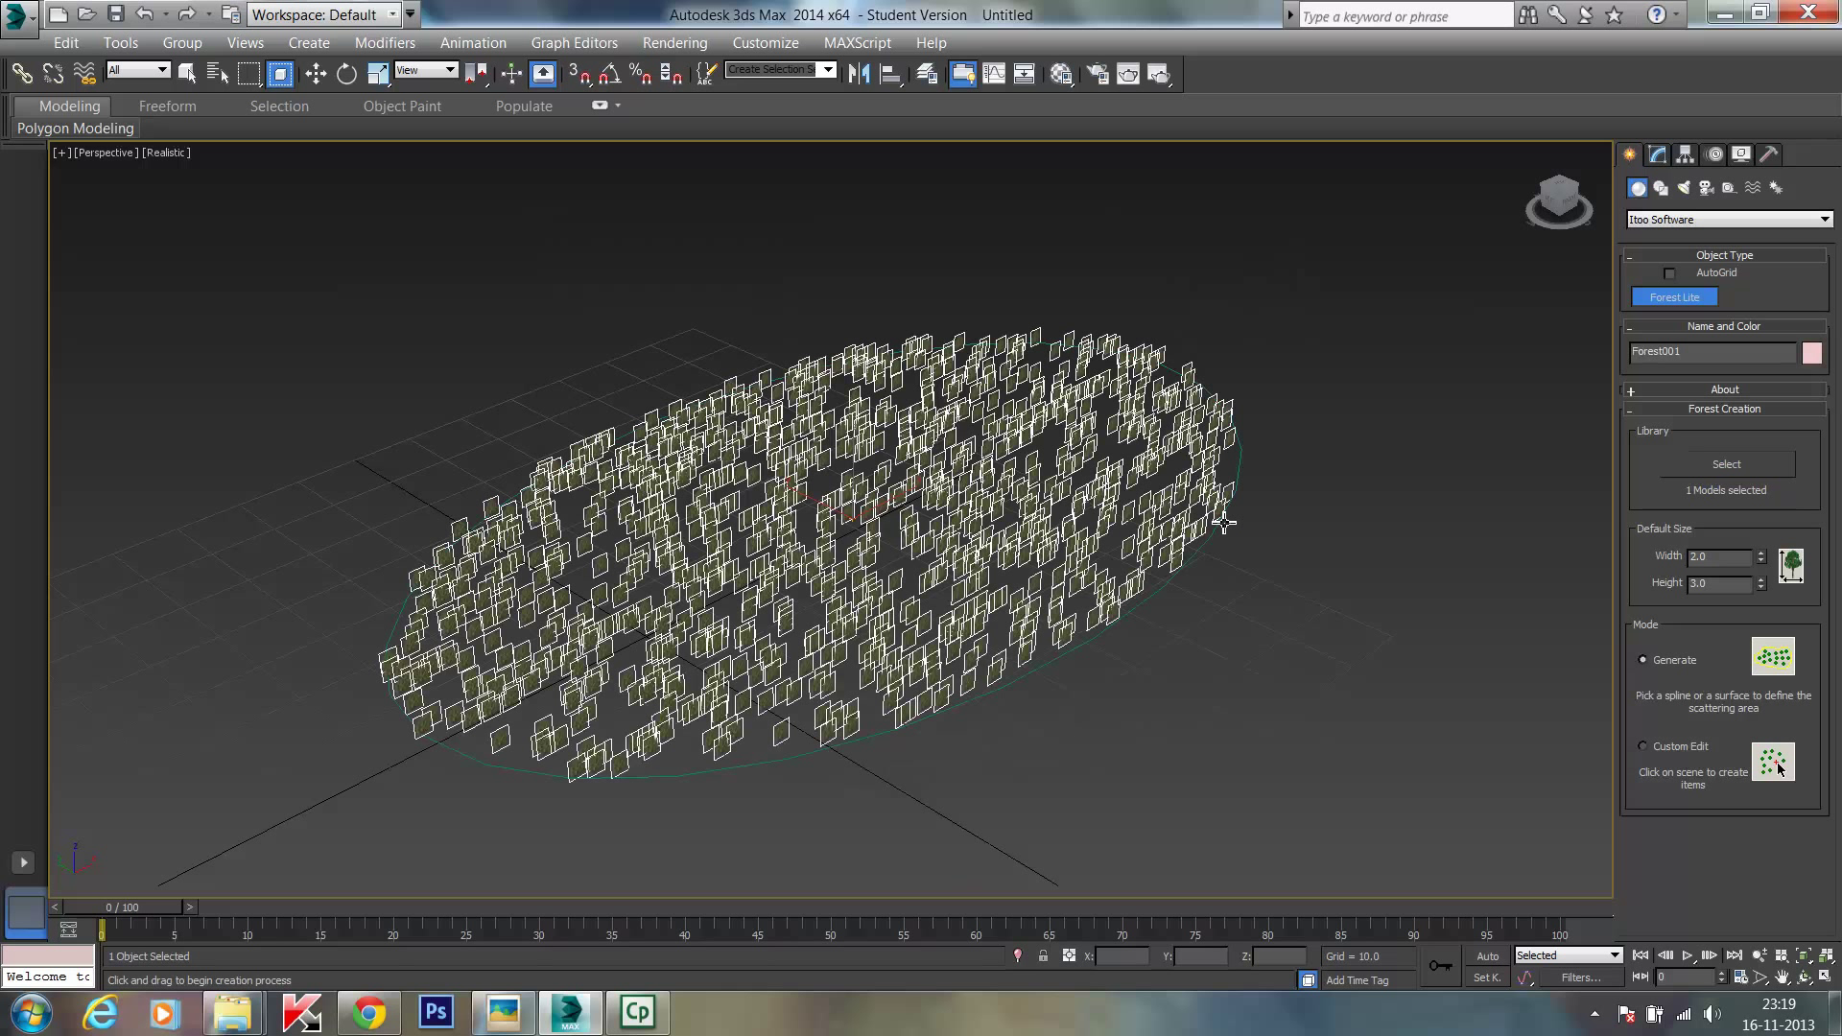
scroll(813, 708, "up", 6)
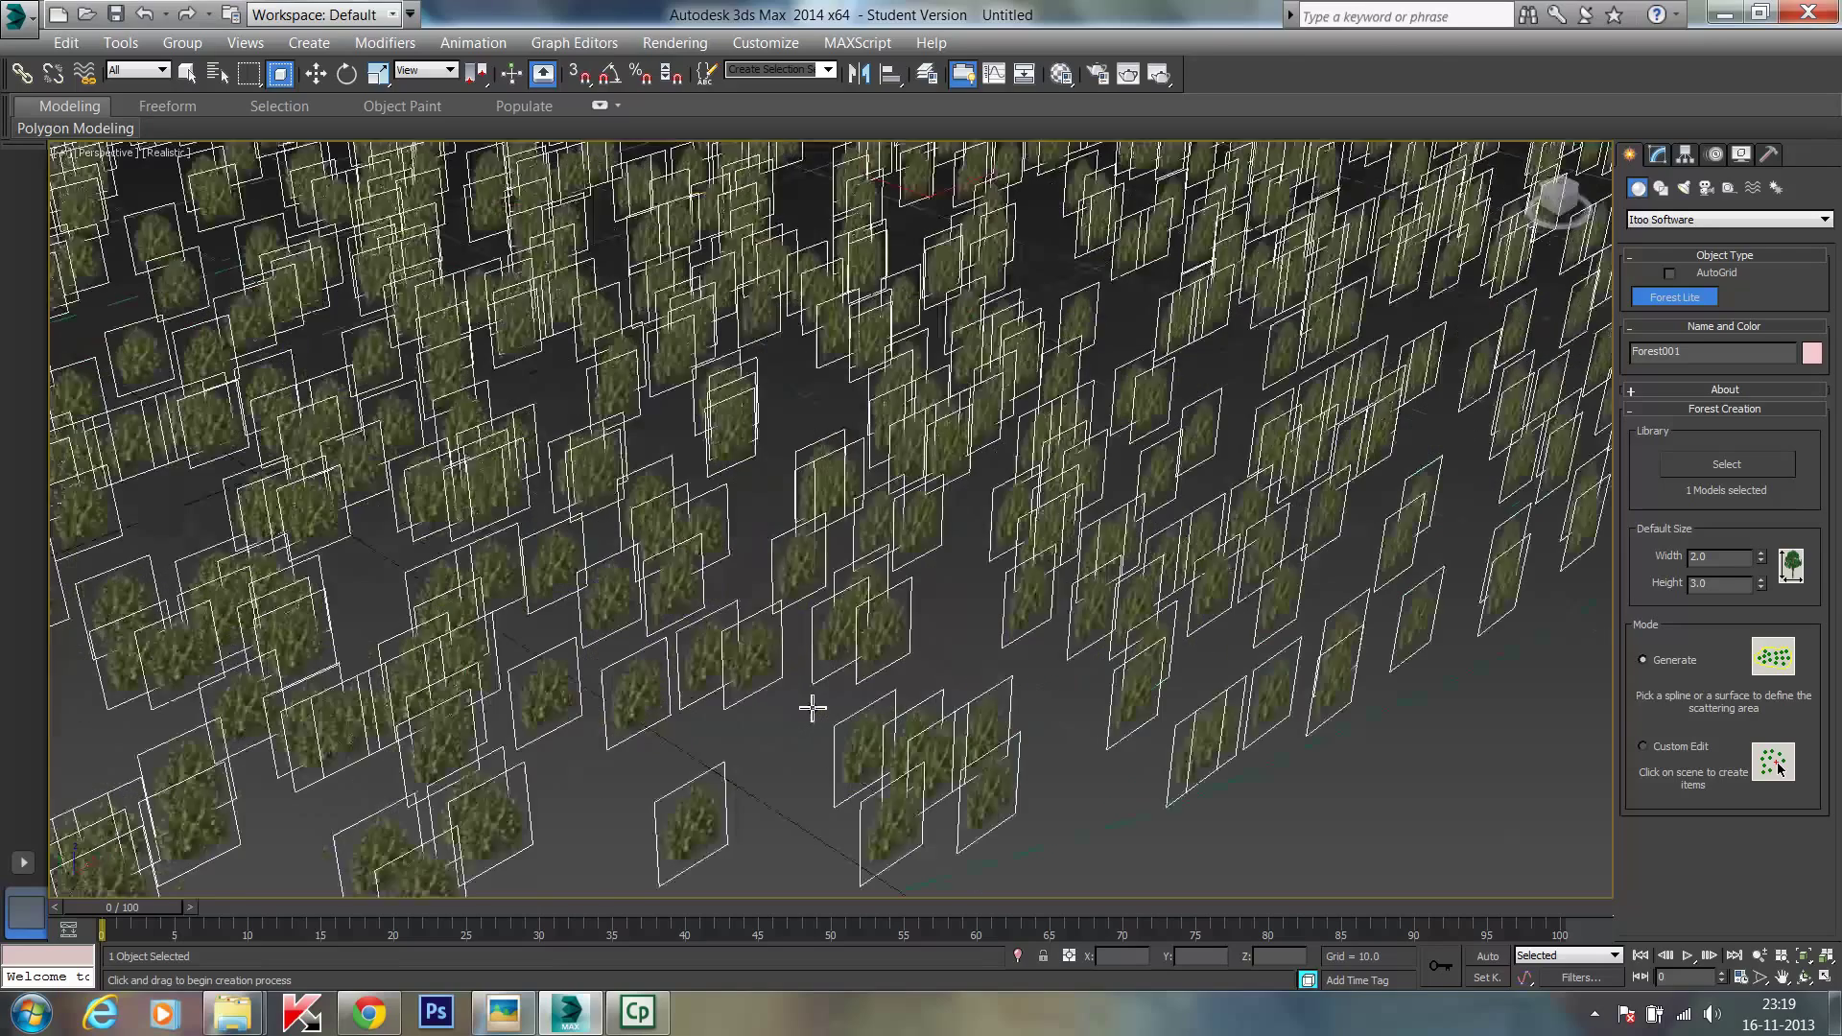
scroll(813, 708, "up", 3)
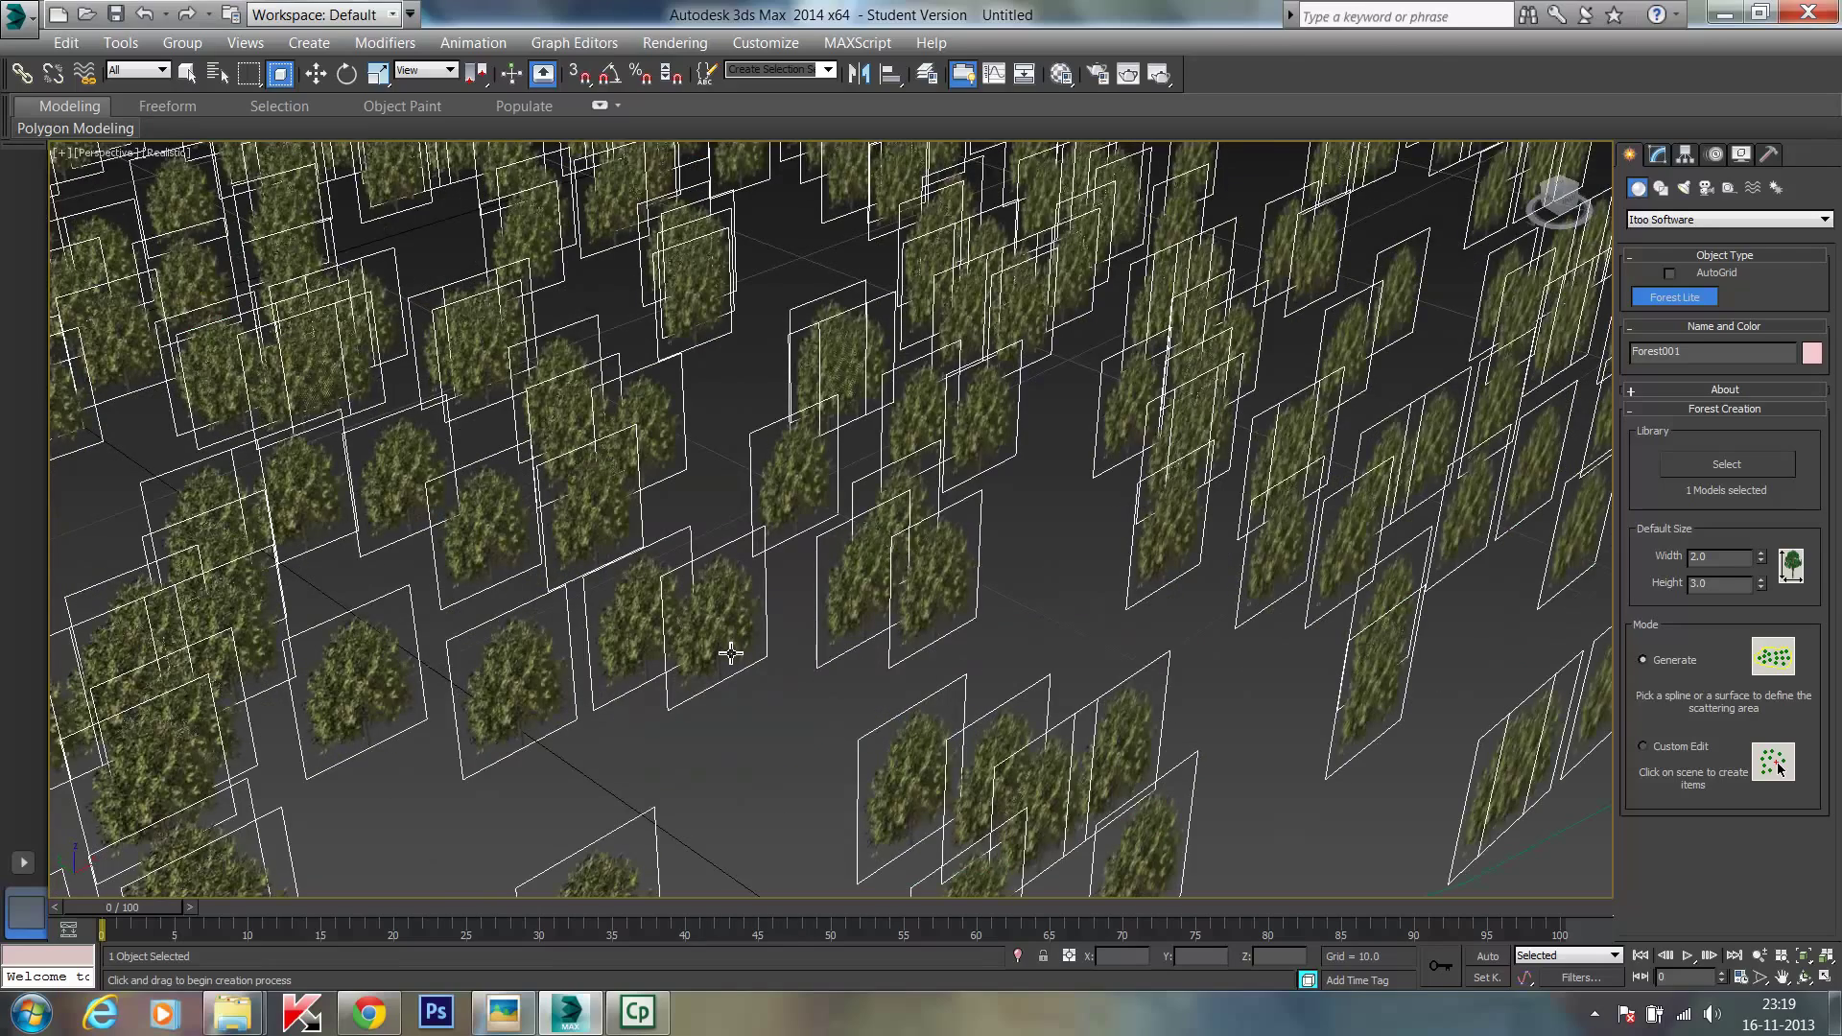
scroll(730, 659, "down", 5)
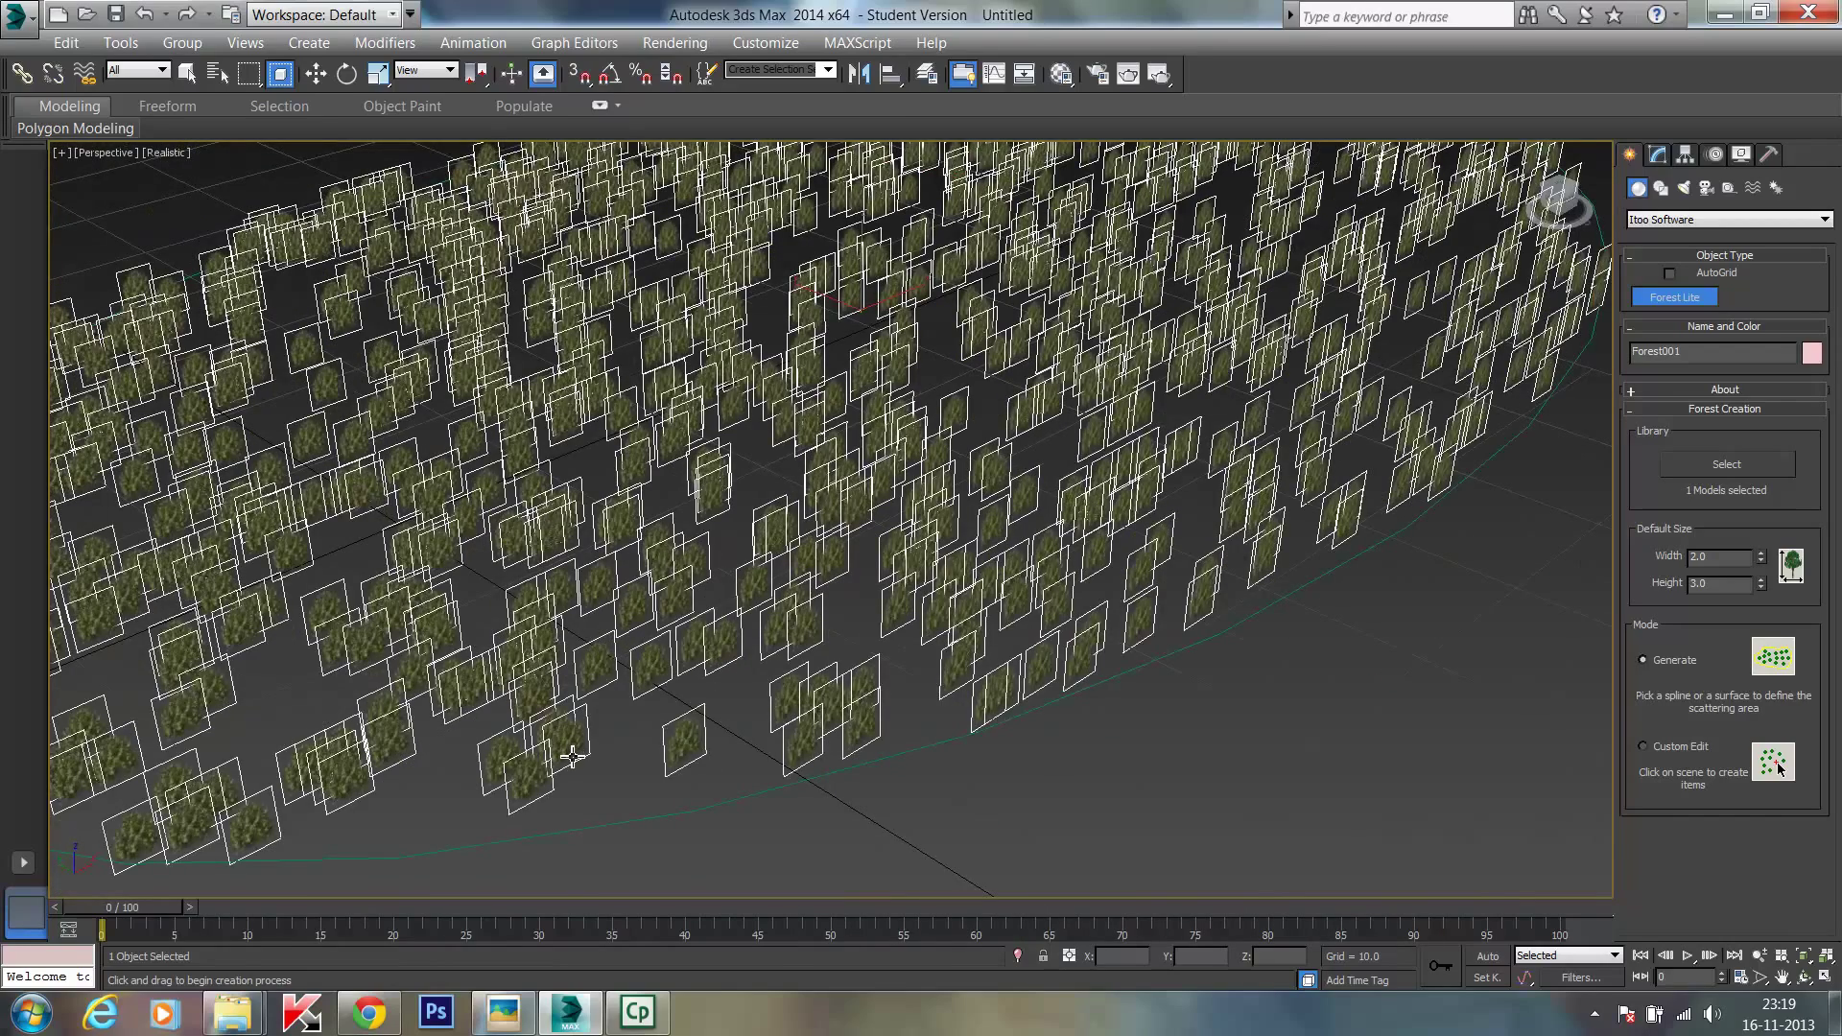
scroll(576, 756, "up", 5)
scroll(751, 776, "down", 6)
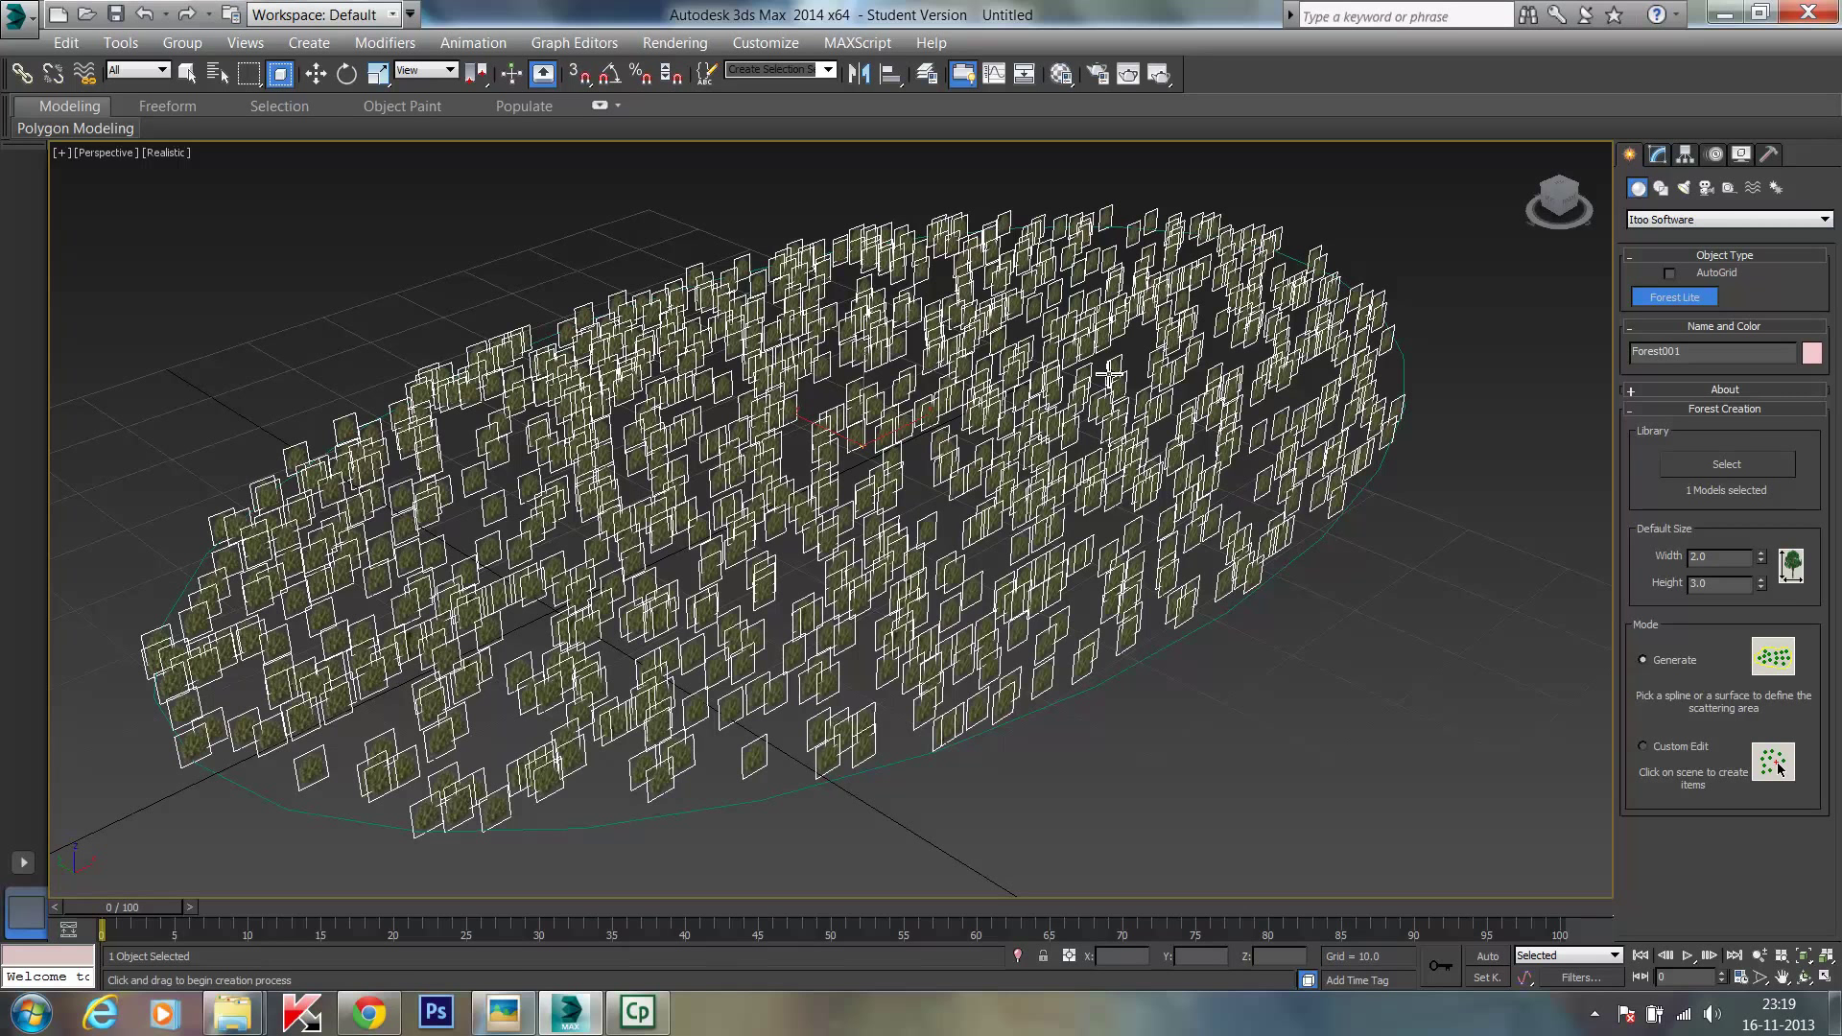
Step: Show Forest001's Modify settings and the Template list under Geometry properties
left_click(1664, 157)
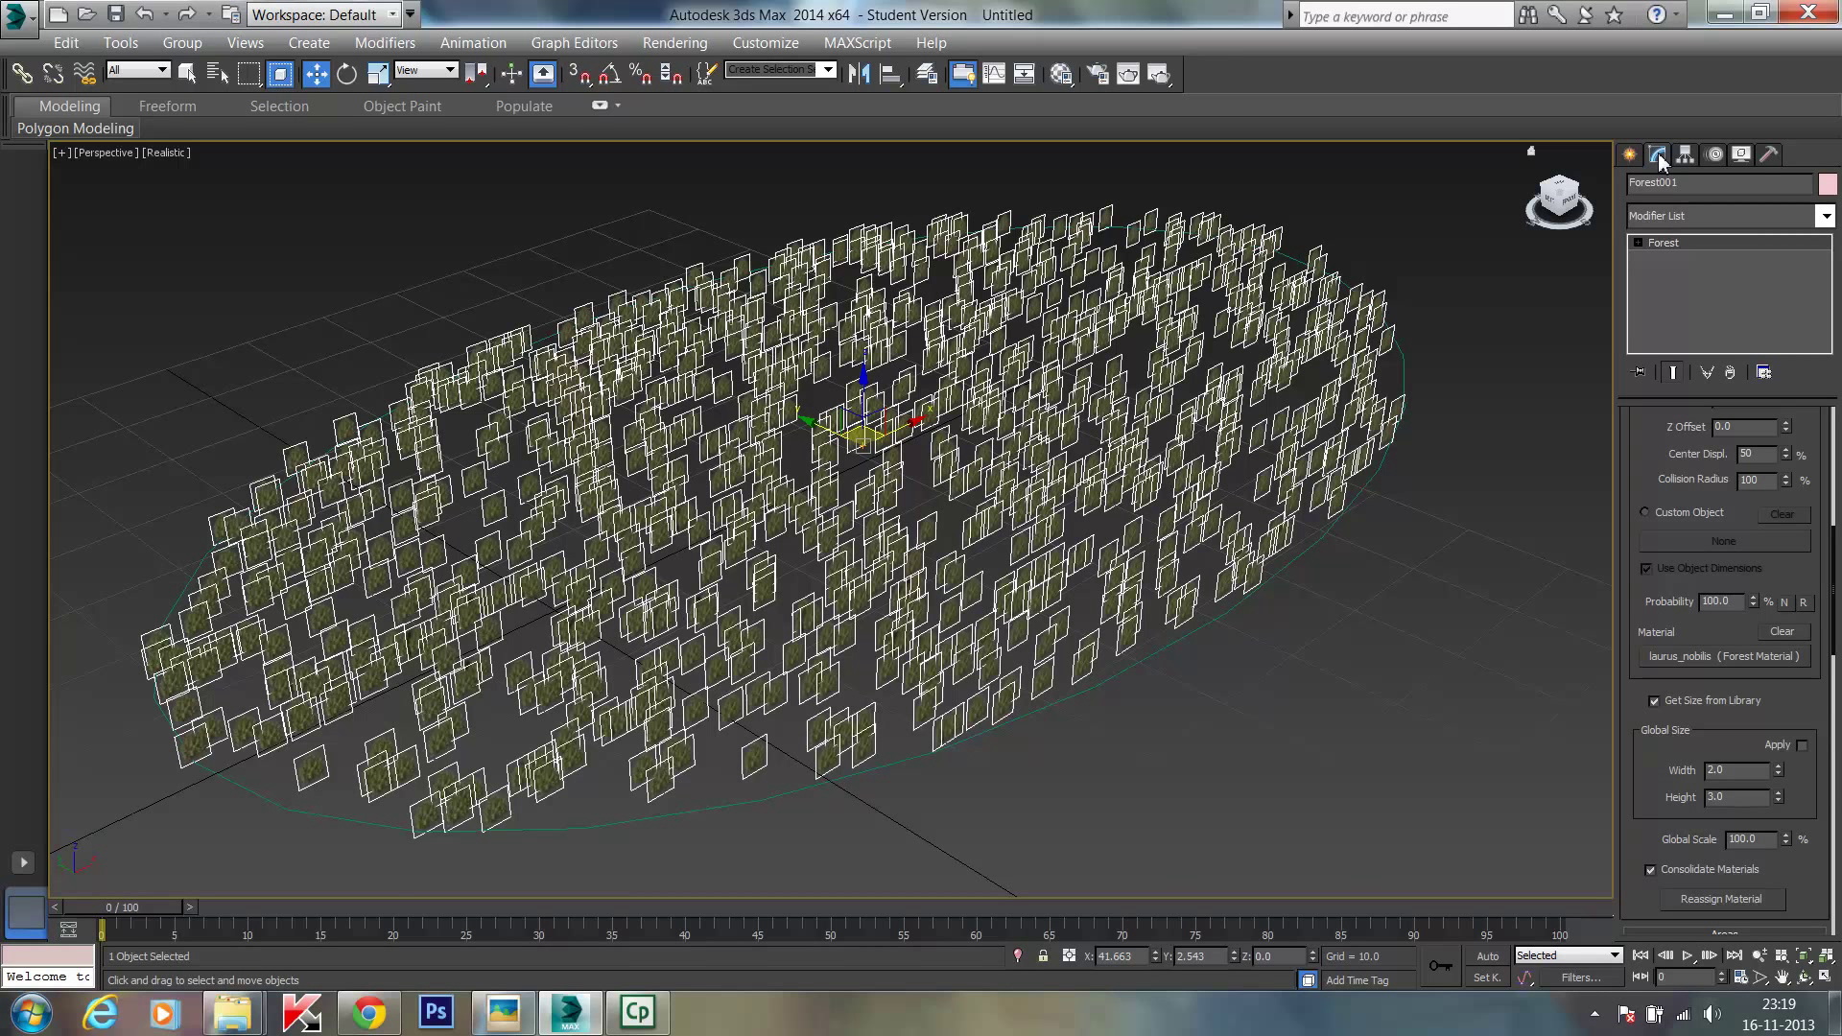
scroll(1816, 467, "up", 5)
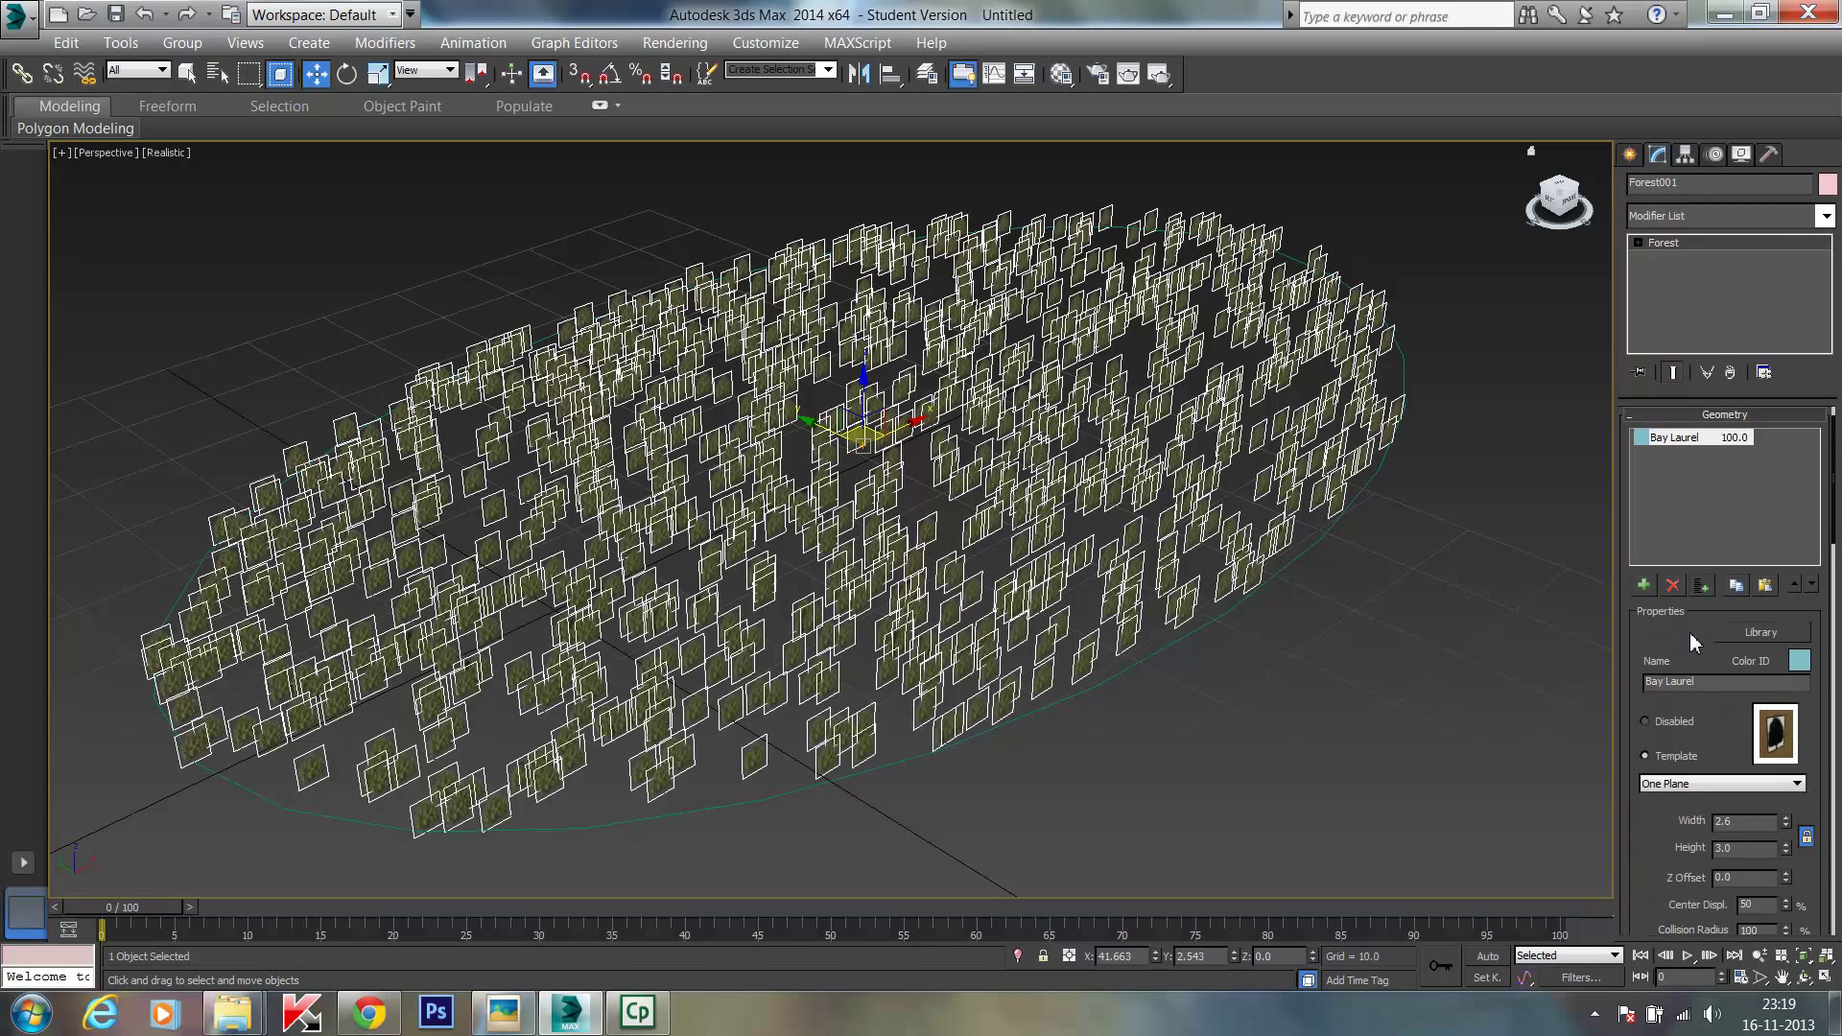
left_click(1700, 785)
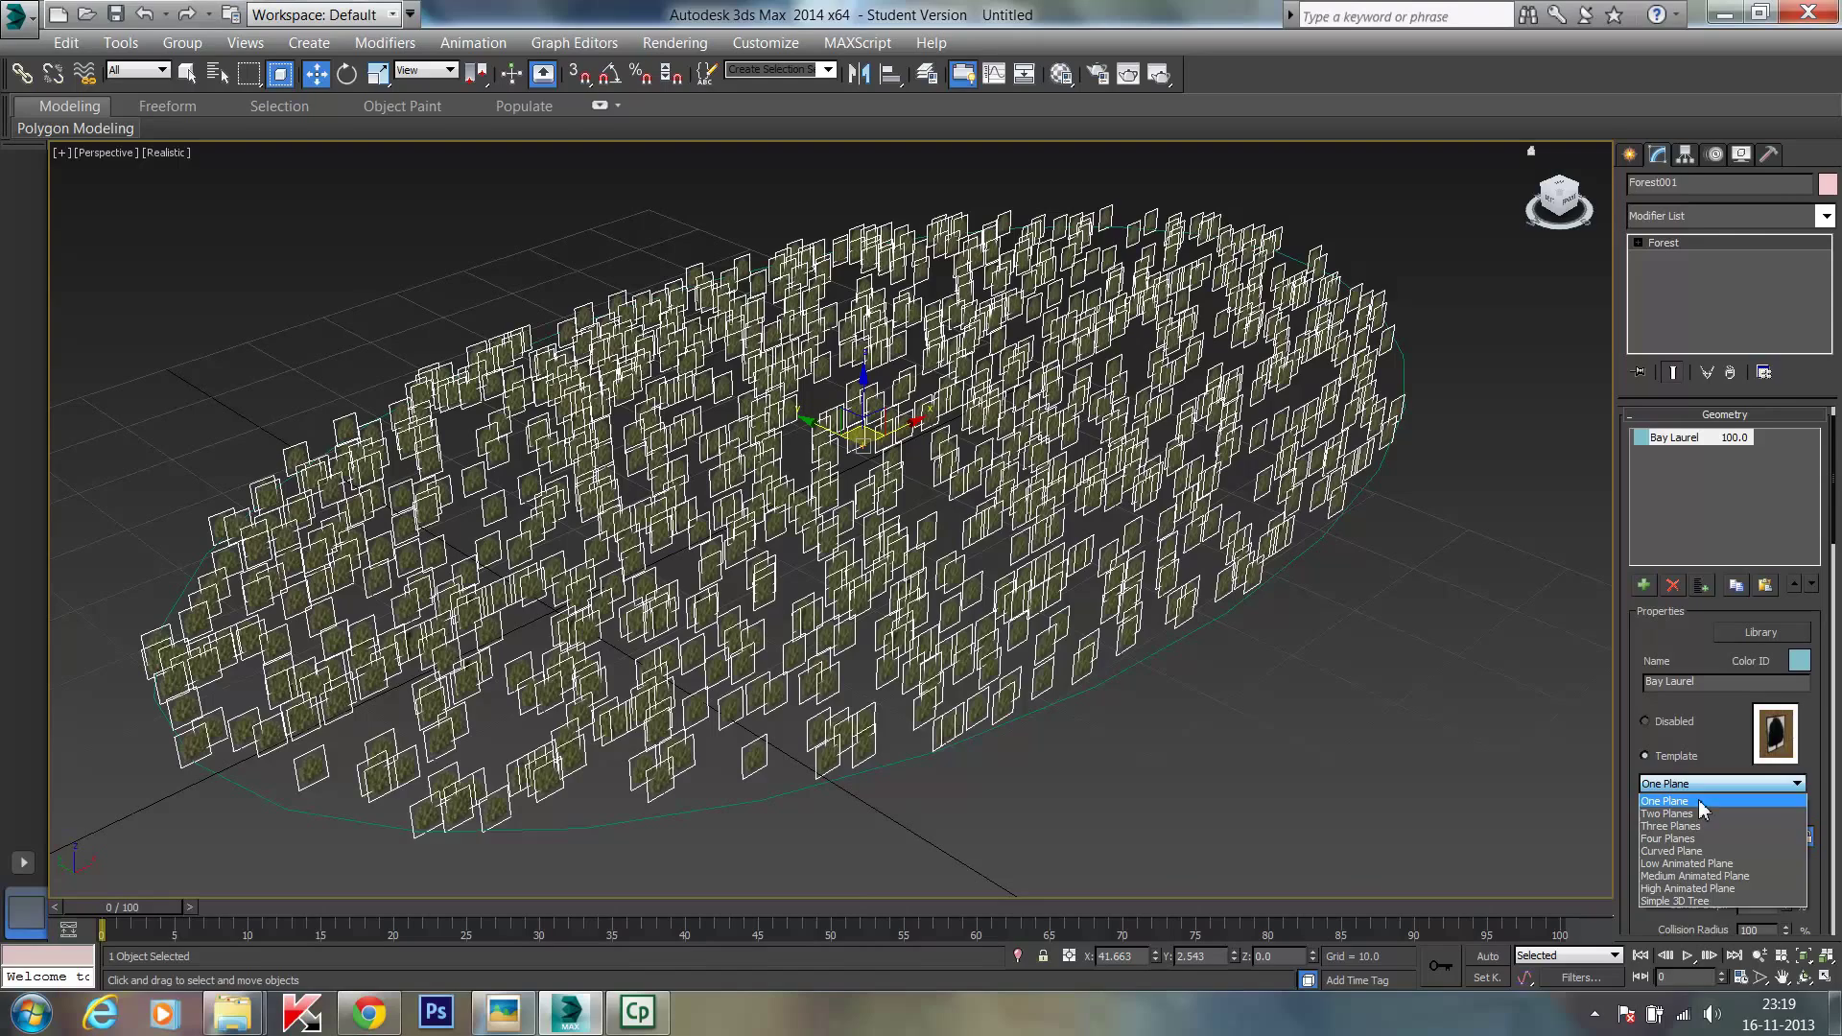
Step: Try the Two, Three and Four Planes templates, ending on Curved Plane
left_click(1697, 815)
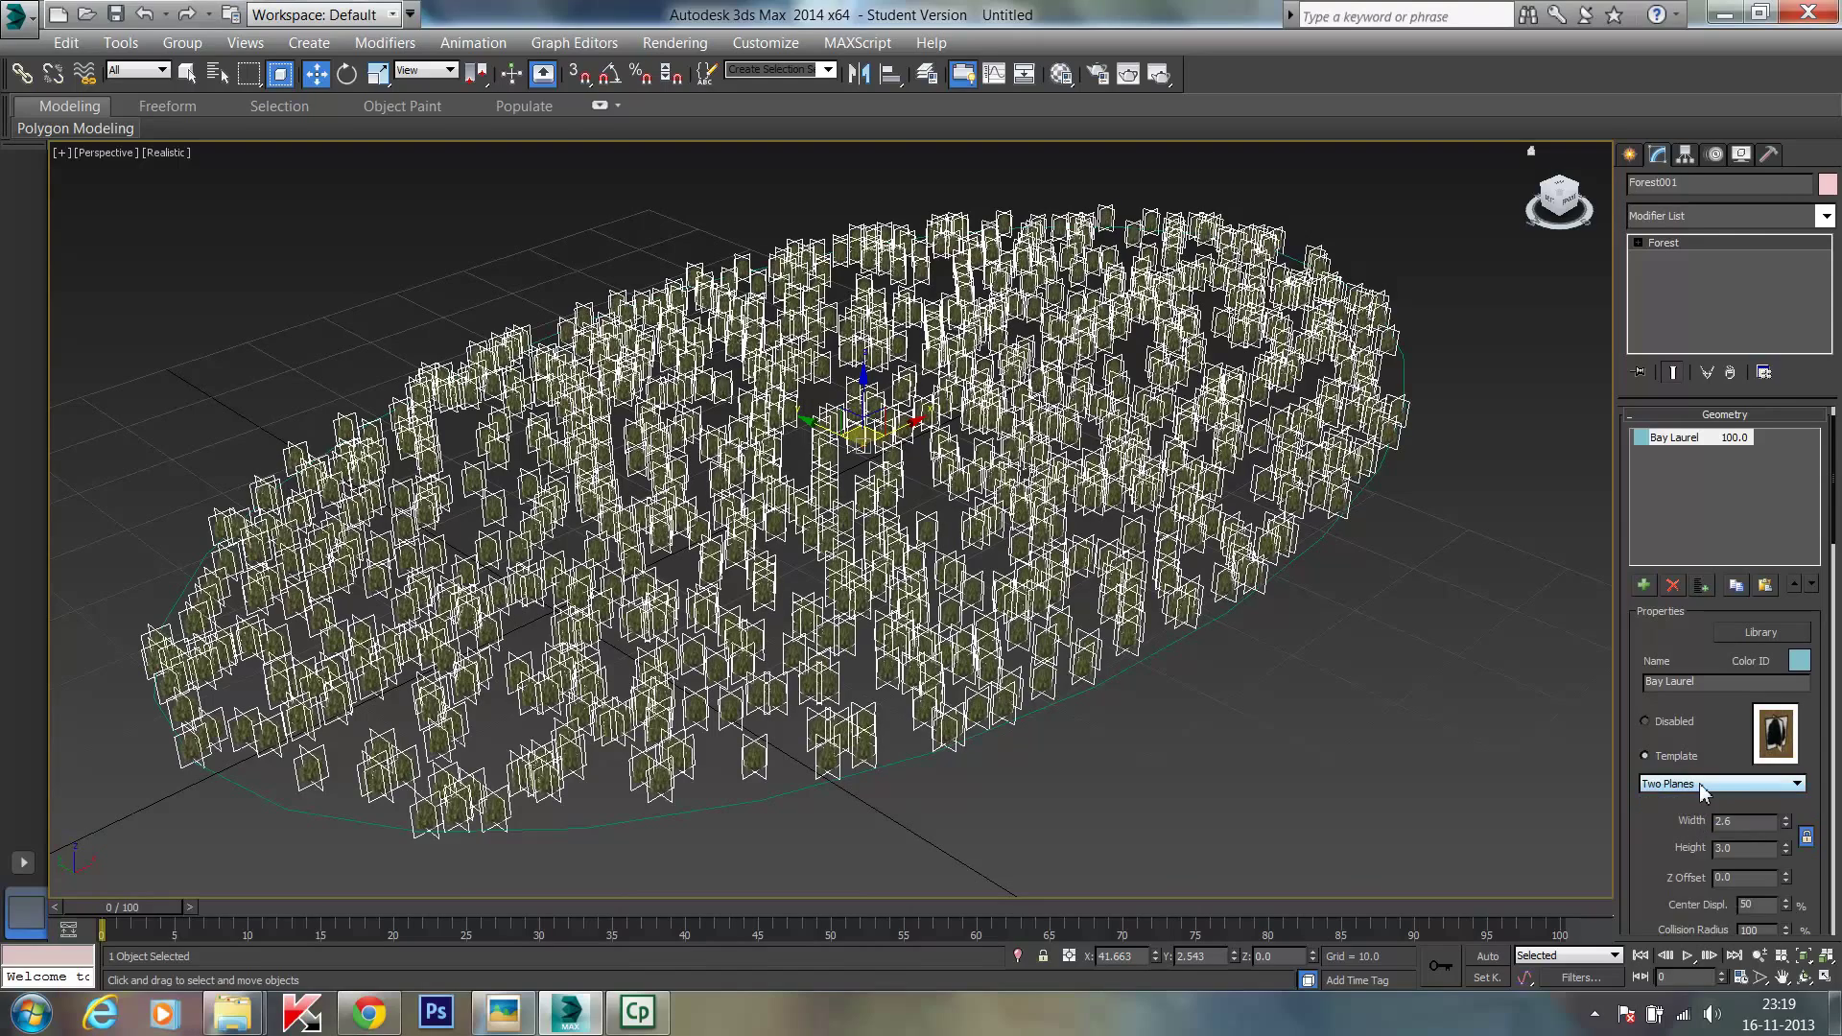
left_click(1704, 785)
left_click(1679, 826)
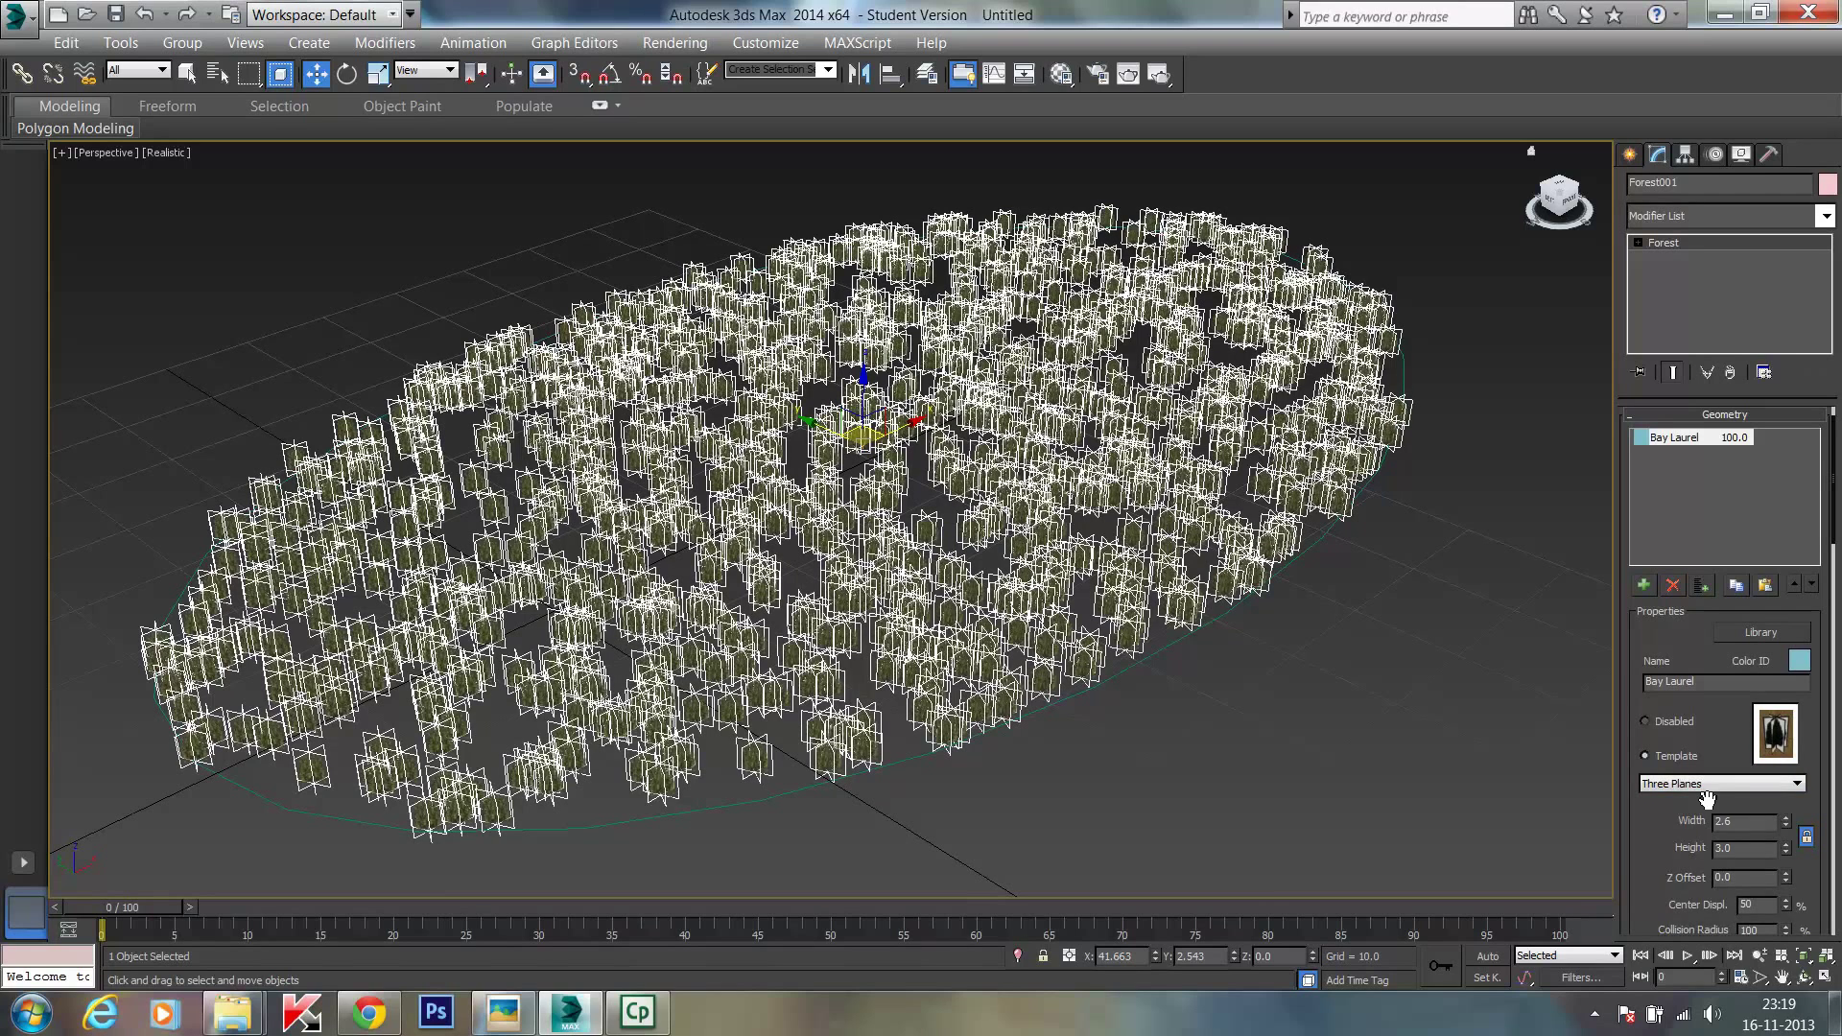
left_click(1716, 786)
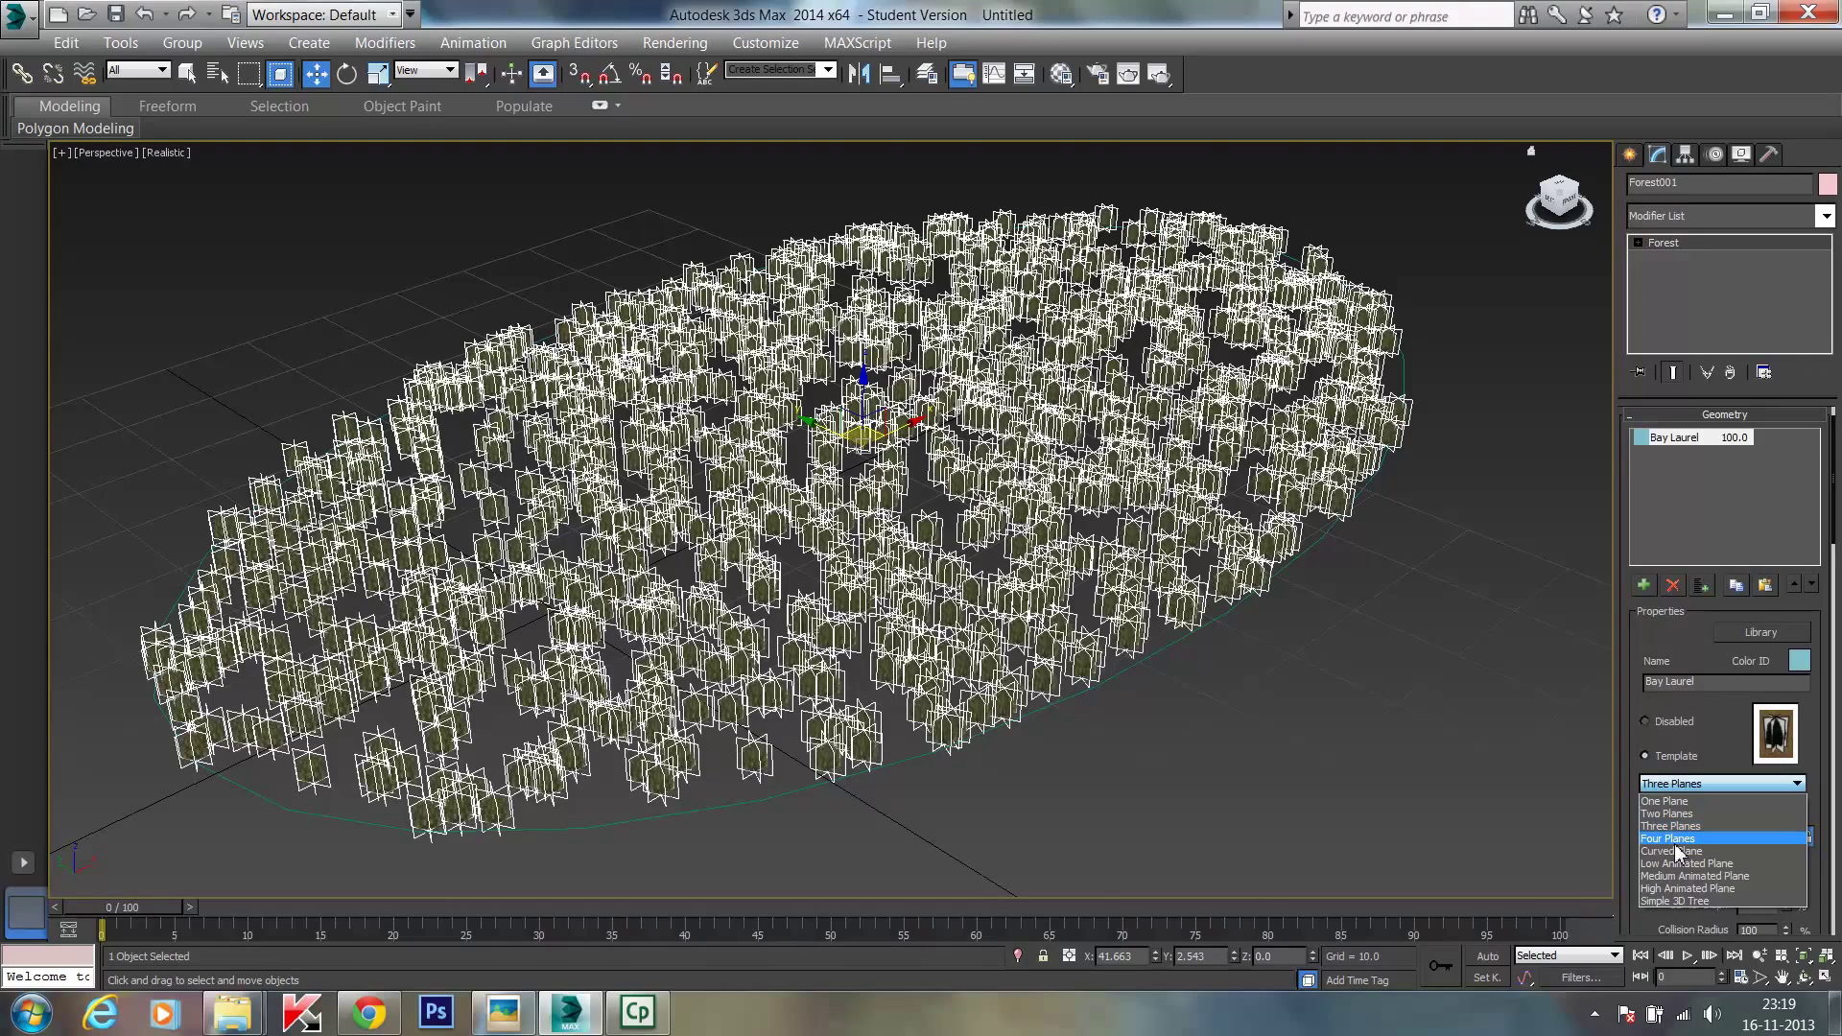
left_click(1715, 839)
left_click(1724, 786)
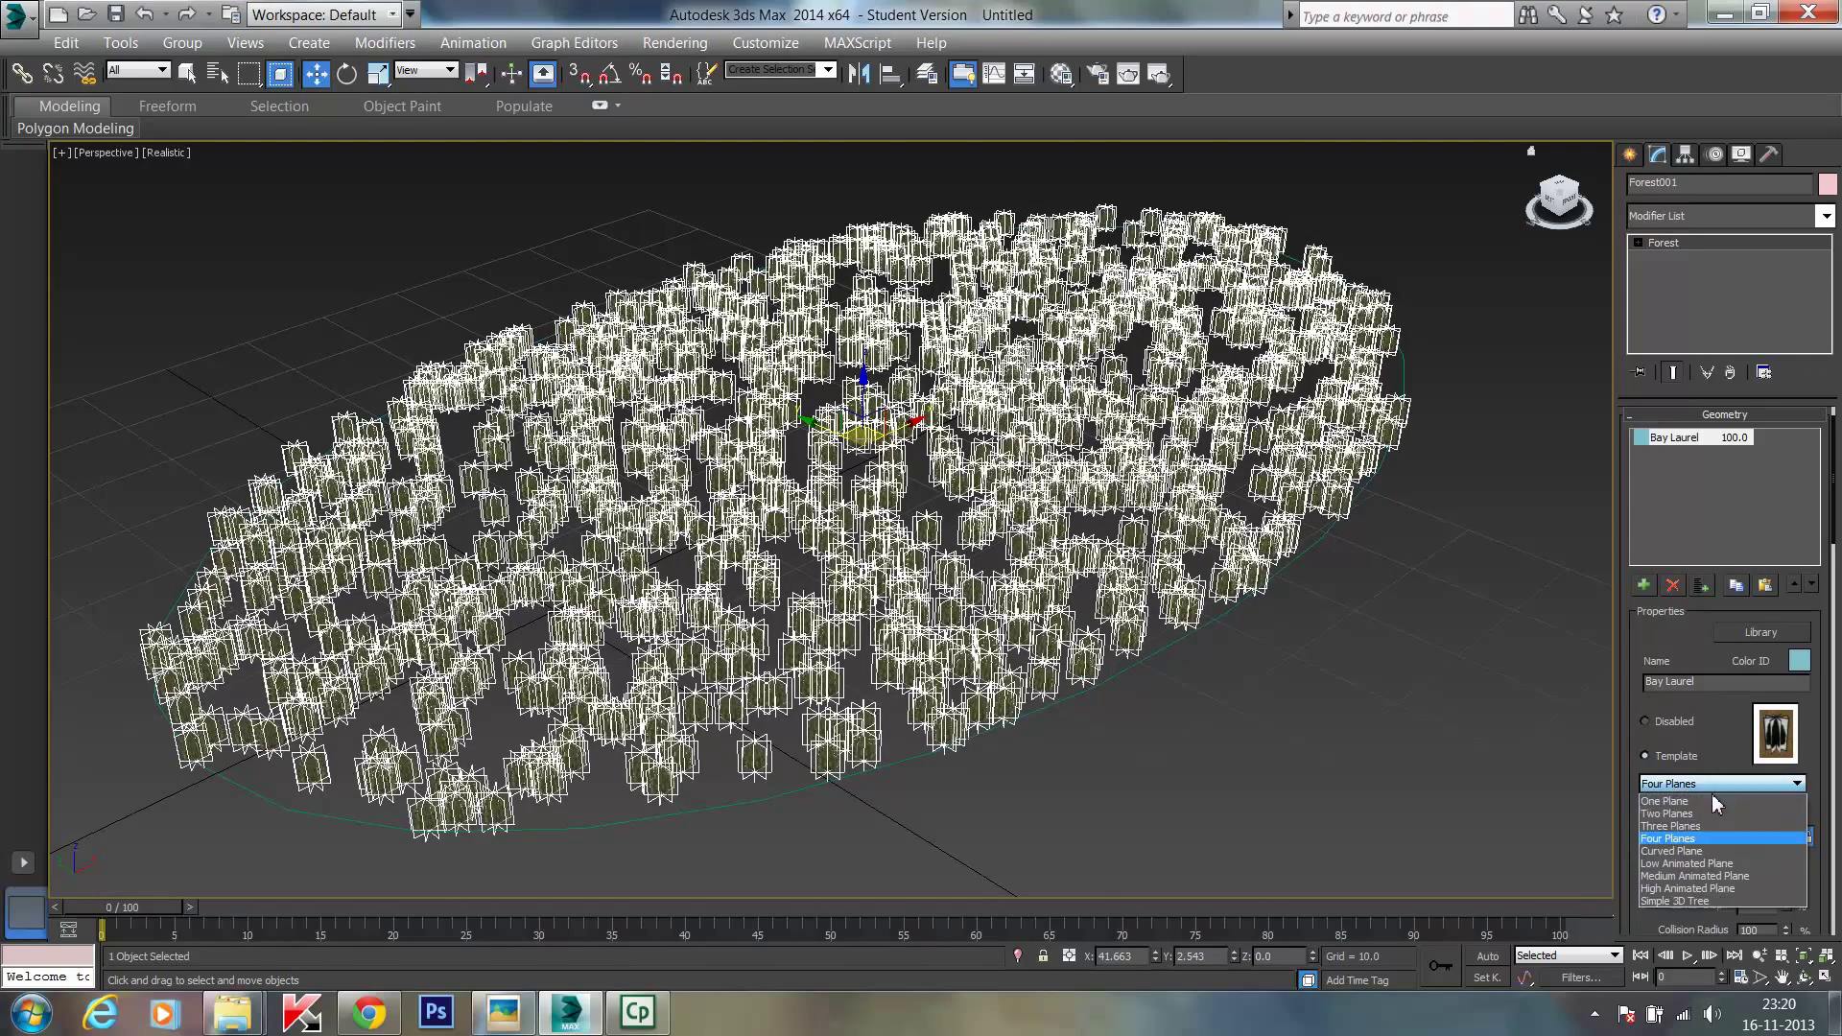
left_click(1674, 851)
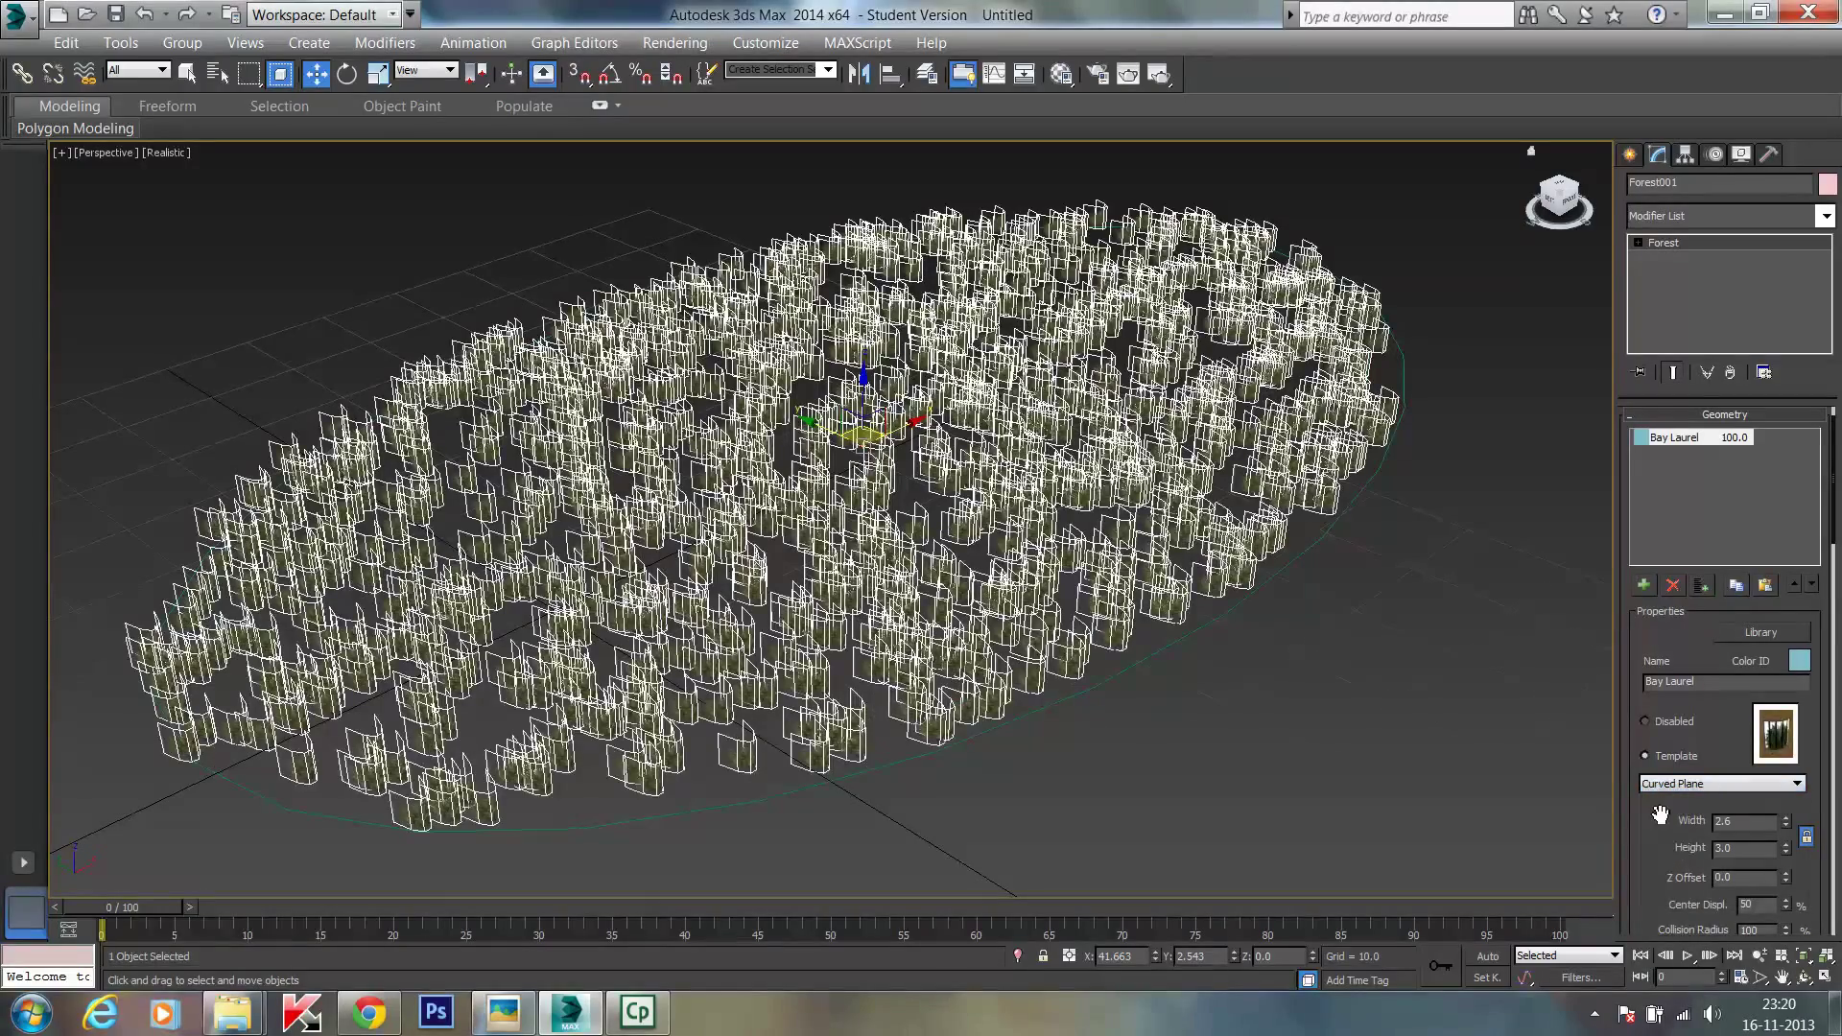
Step: Deselect the forest and zoom in and out to inspect the Curved Plane trees
left_click(1098, 733)
scroll(980, 706, "up", 5)
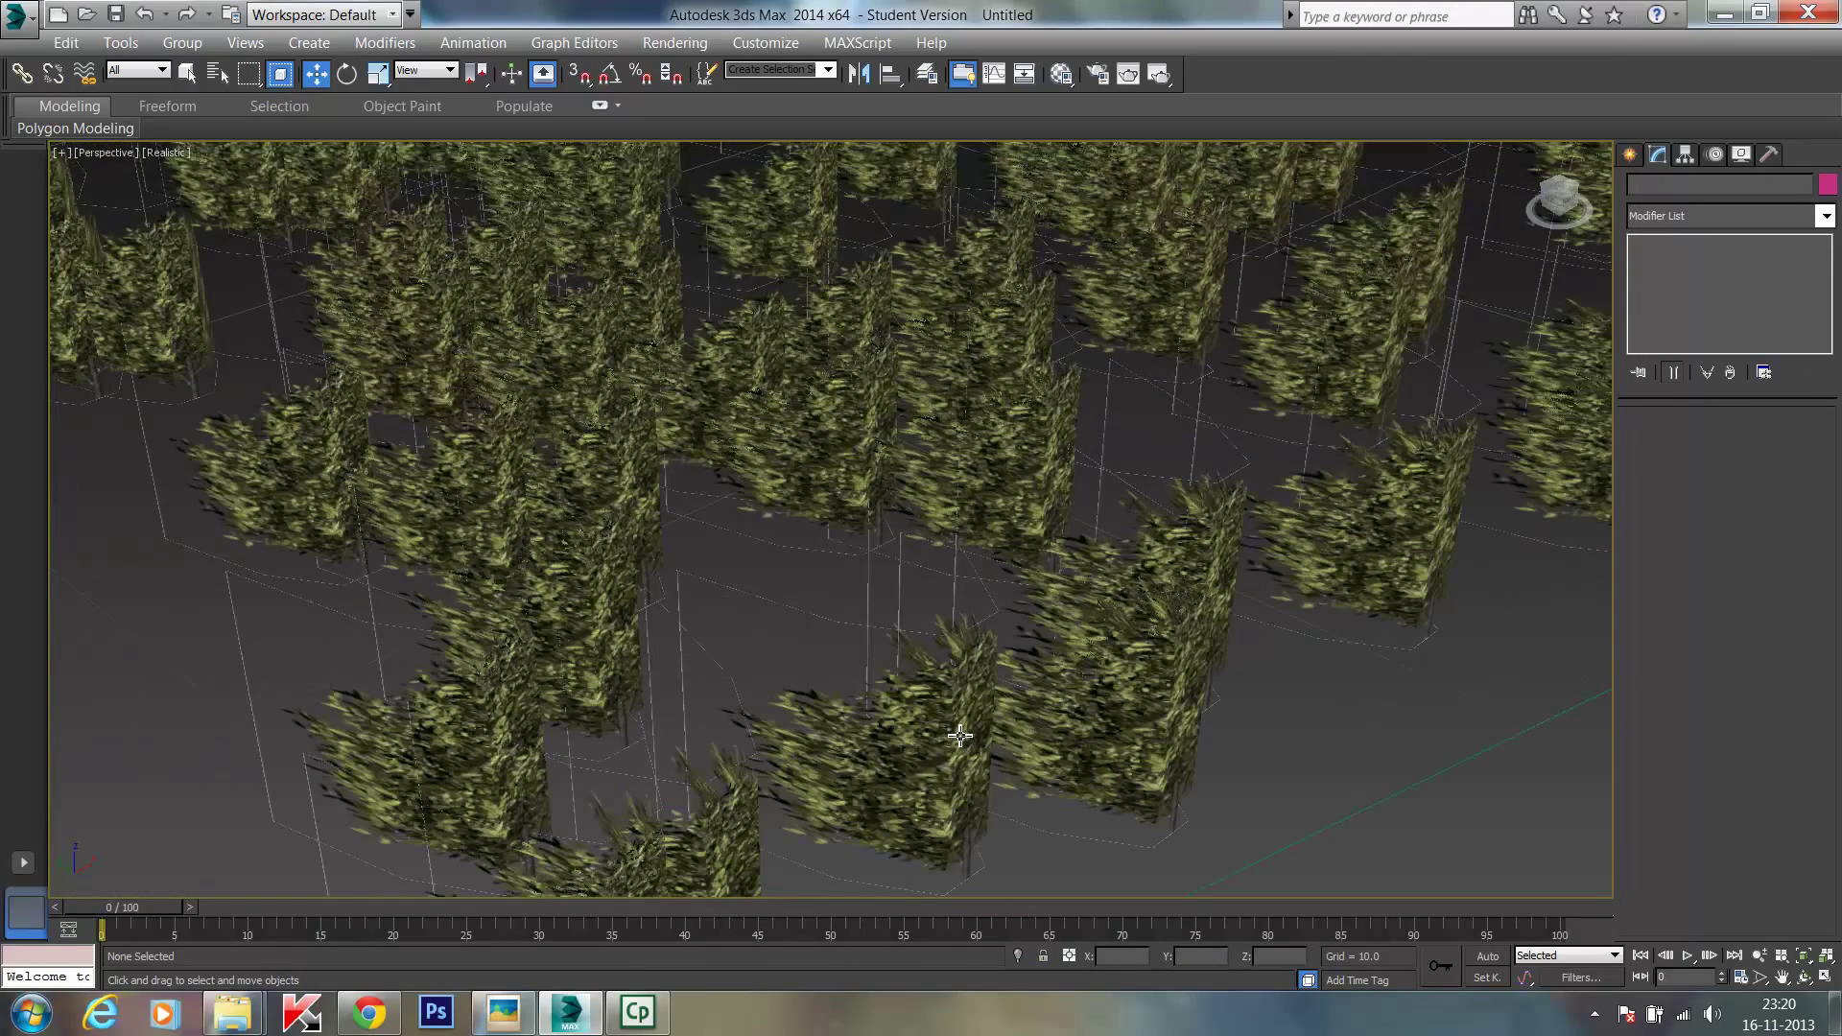
scroll(959, 737, "down", 1)
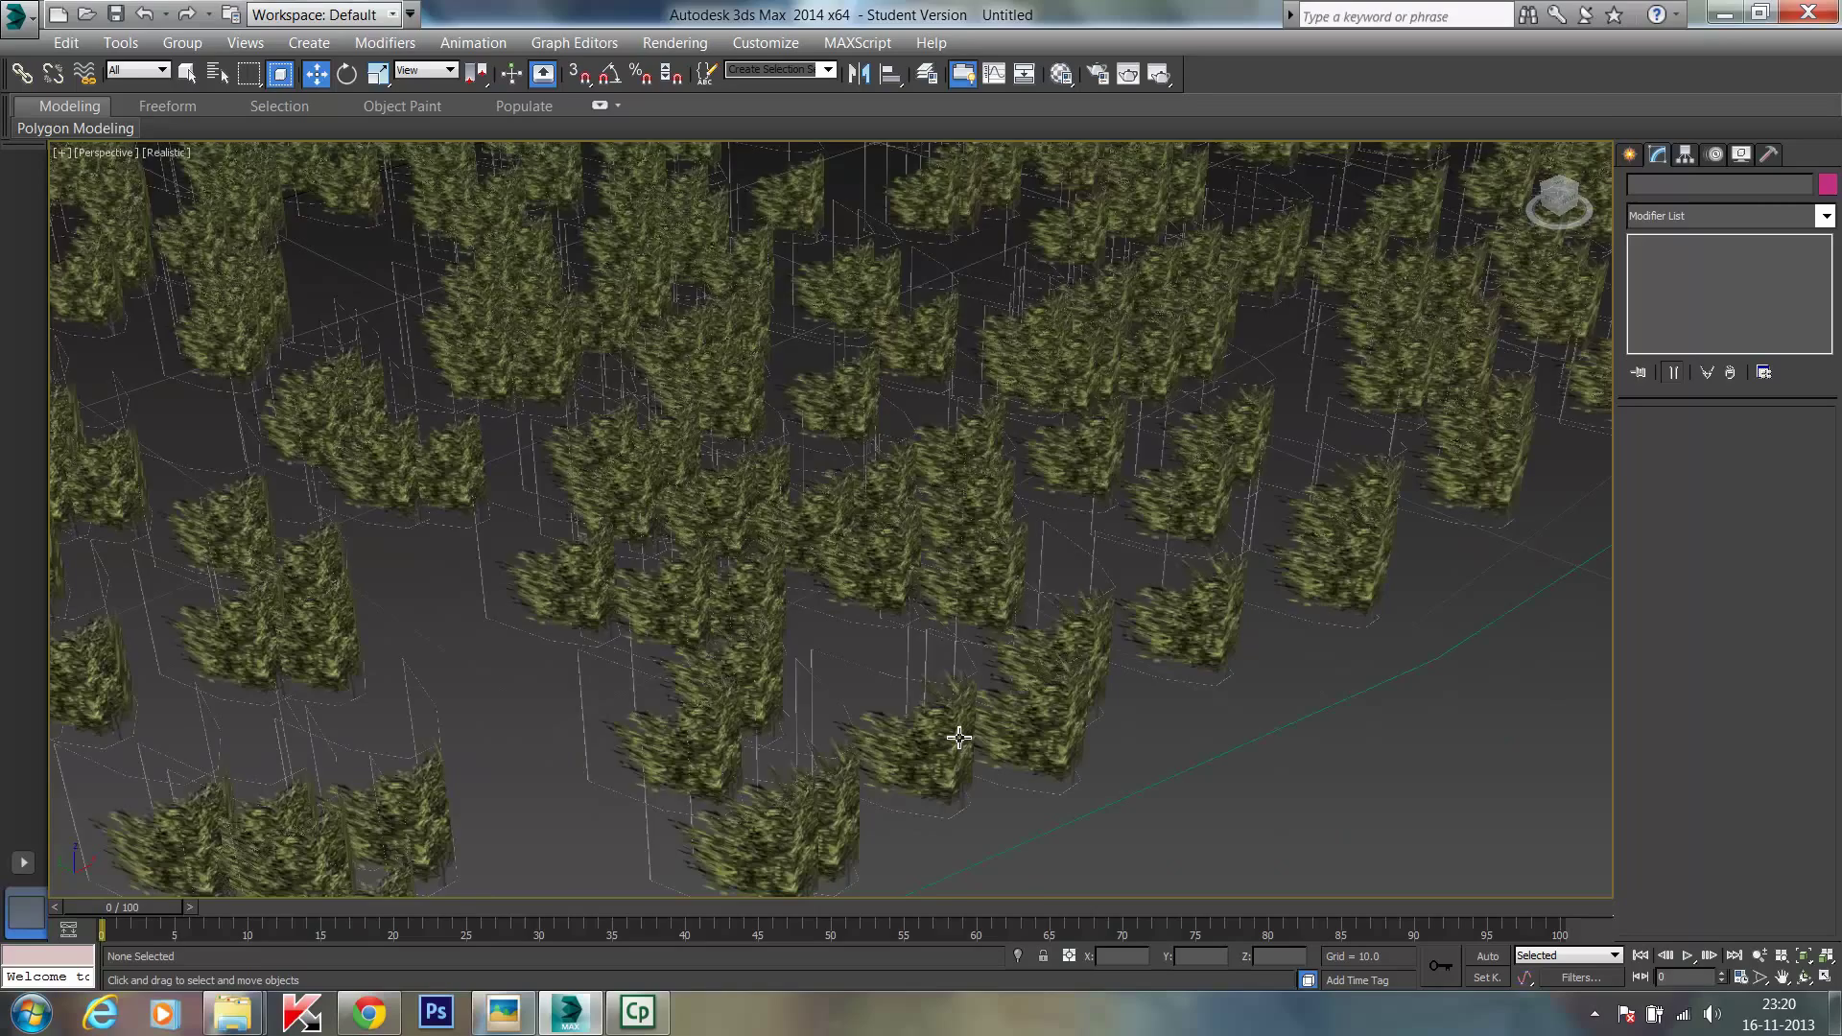
scroll(960, 737, "down", 3)
scroll(768, 672, "up", 5)
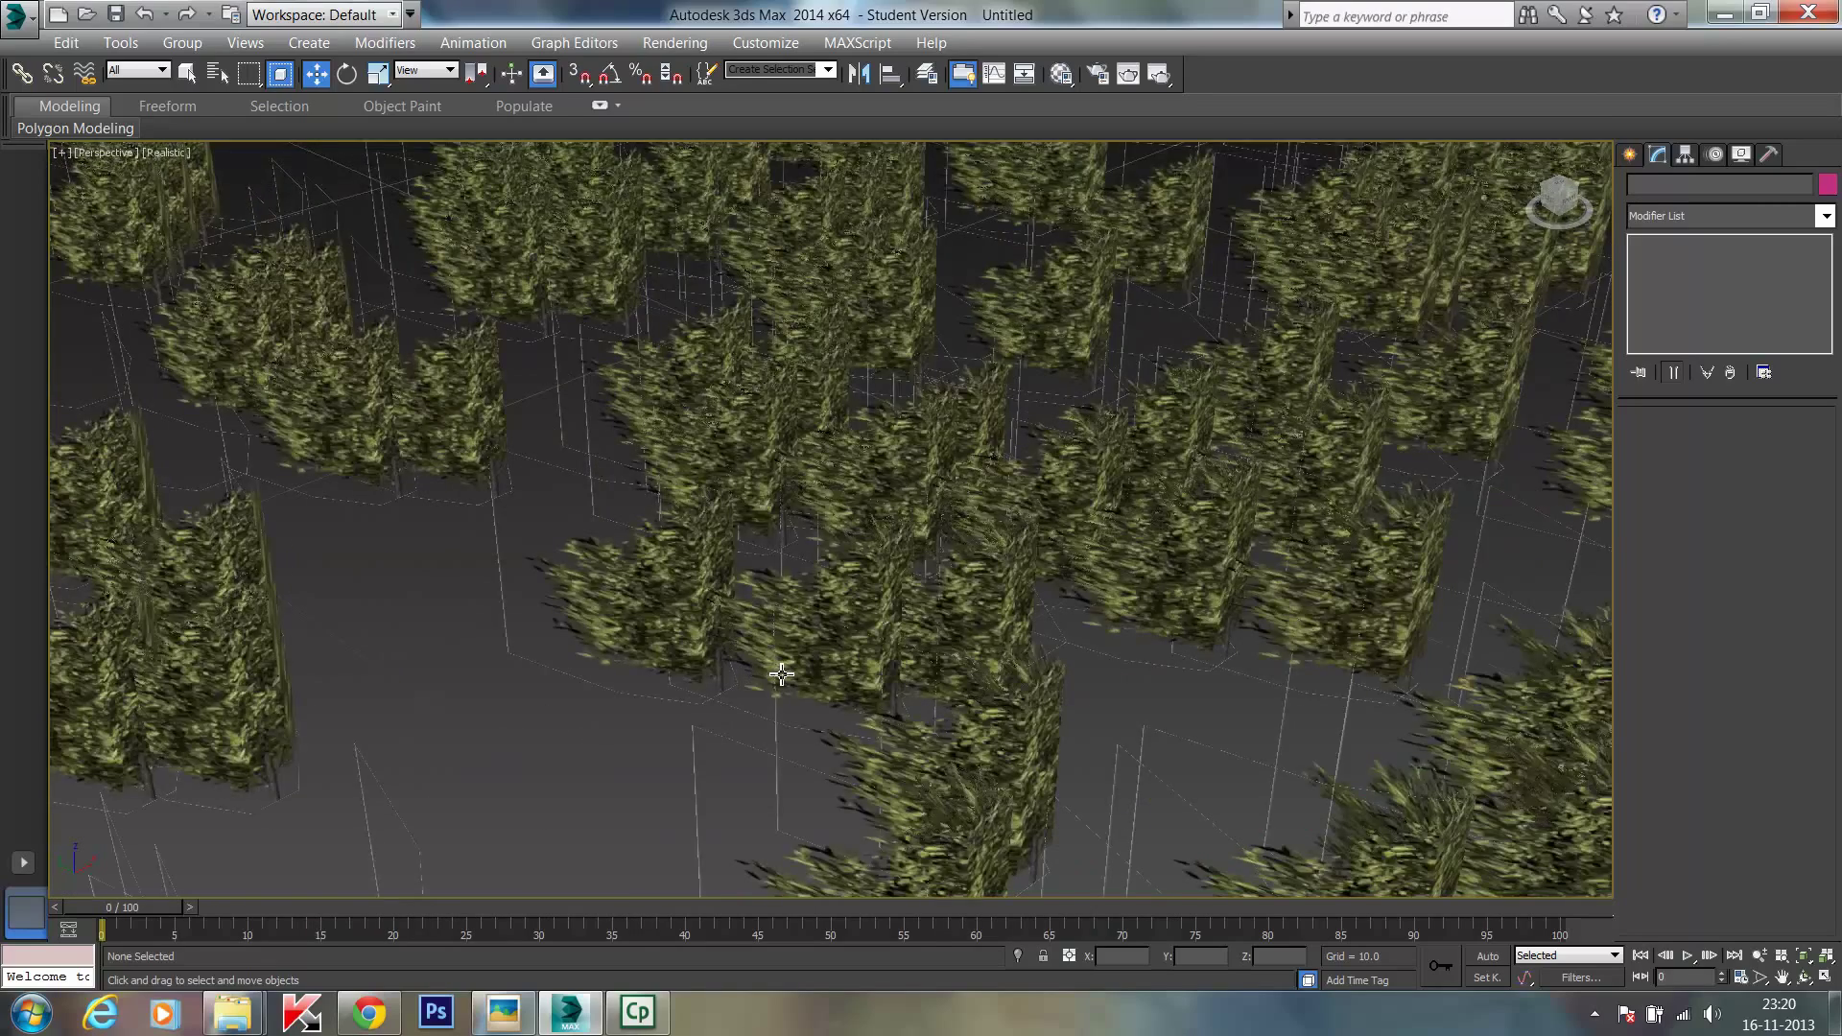
scroll(782, 674, "down", 5)
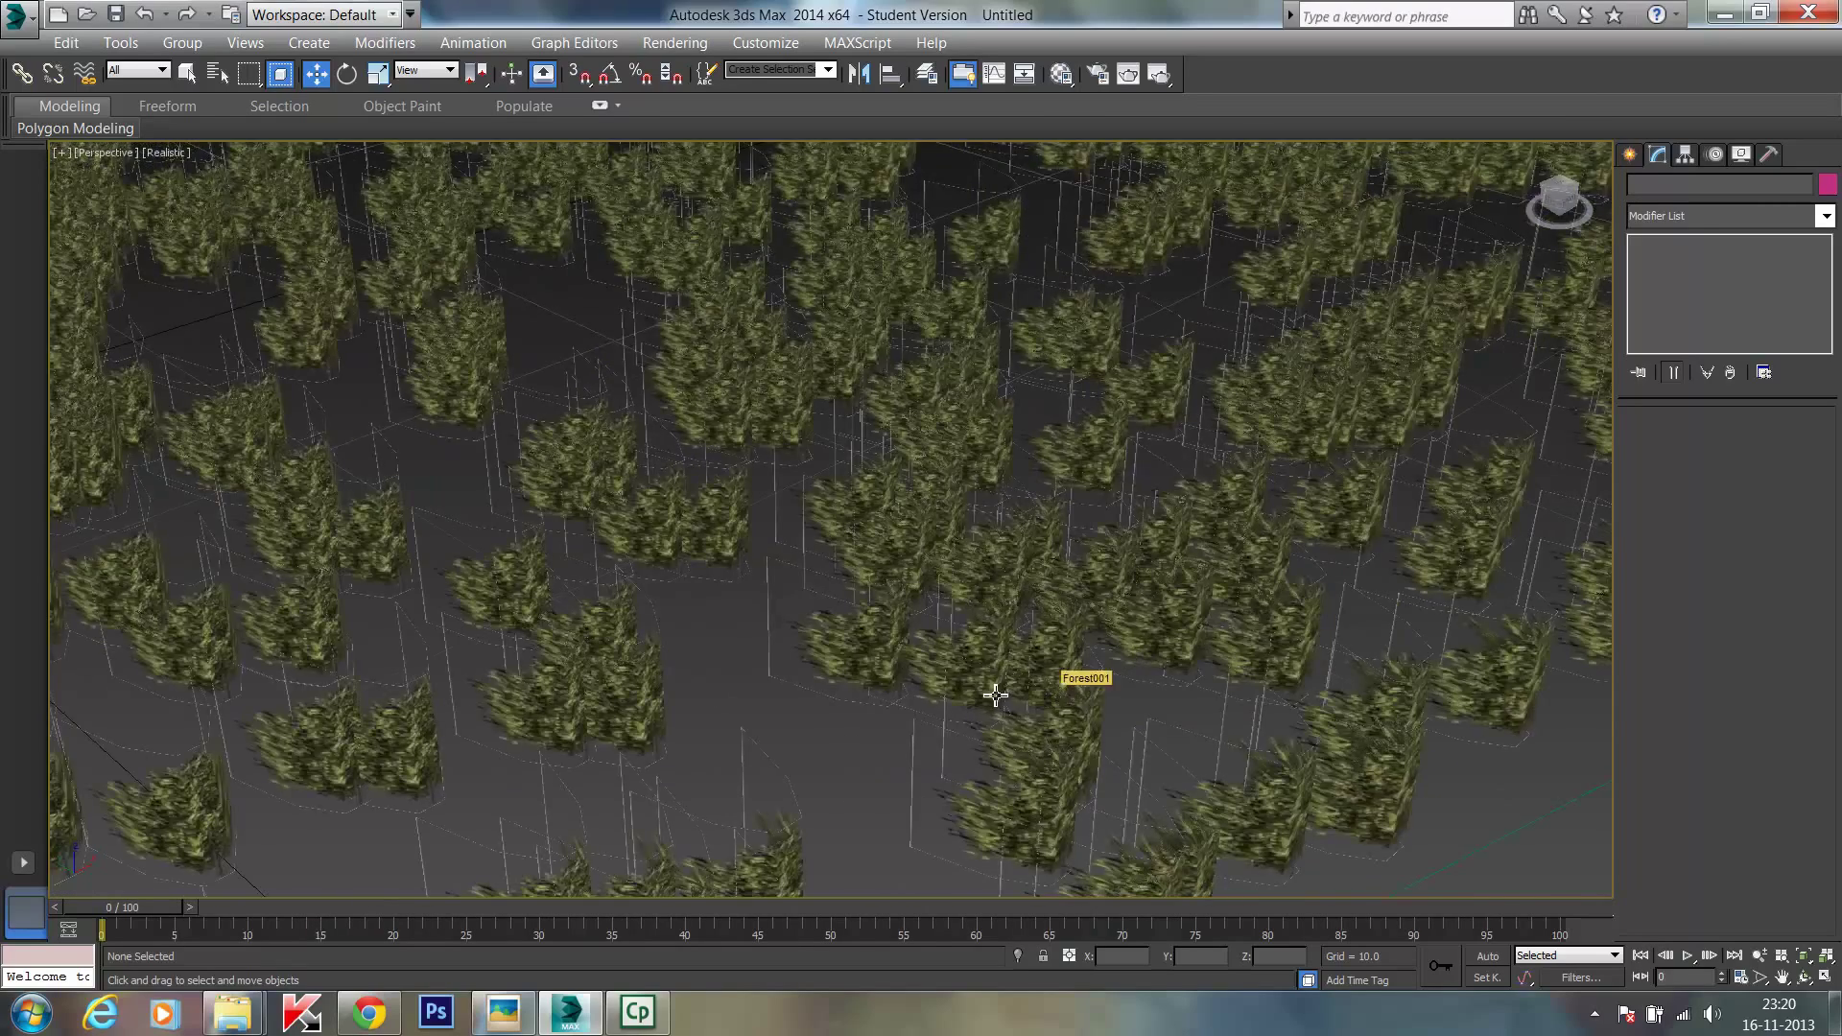
scroll(995, 695, "down", 3)
Step: Switch Forest001's template to Medium Animated Plane and zoom in to check the trees
left_click(1028, 728)
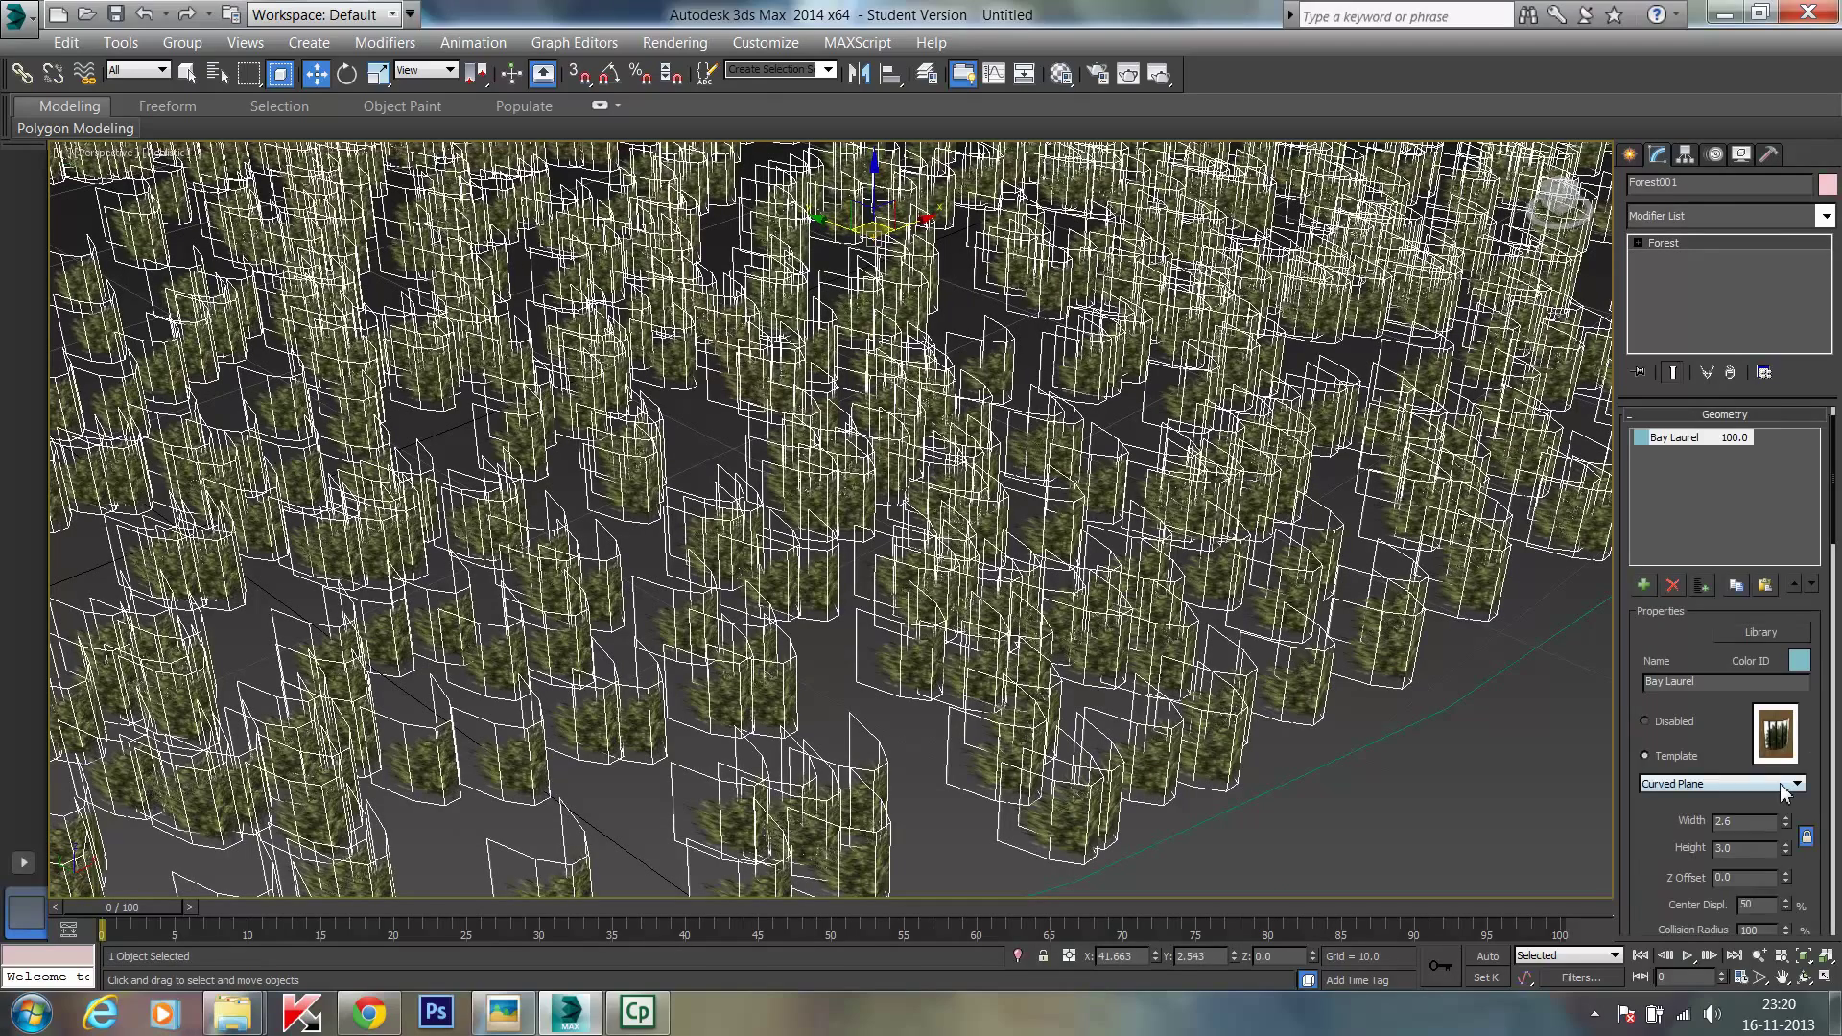
left_click(1784, 793)
left_click(1739, 878)
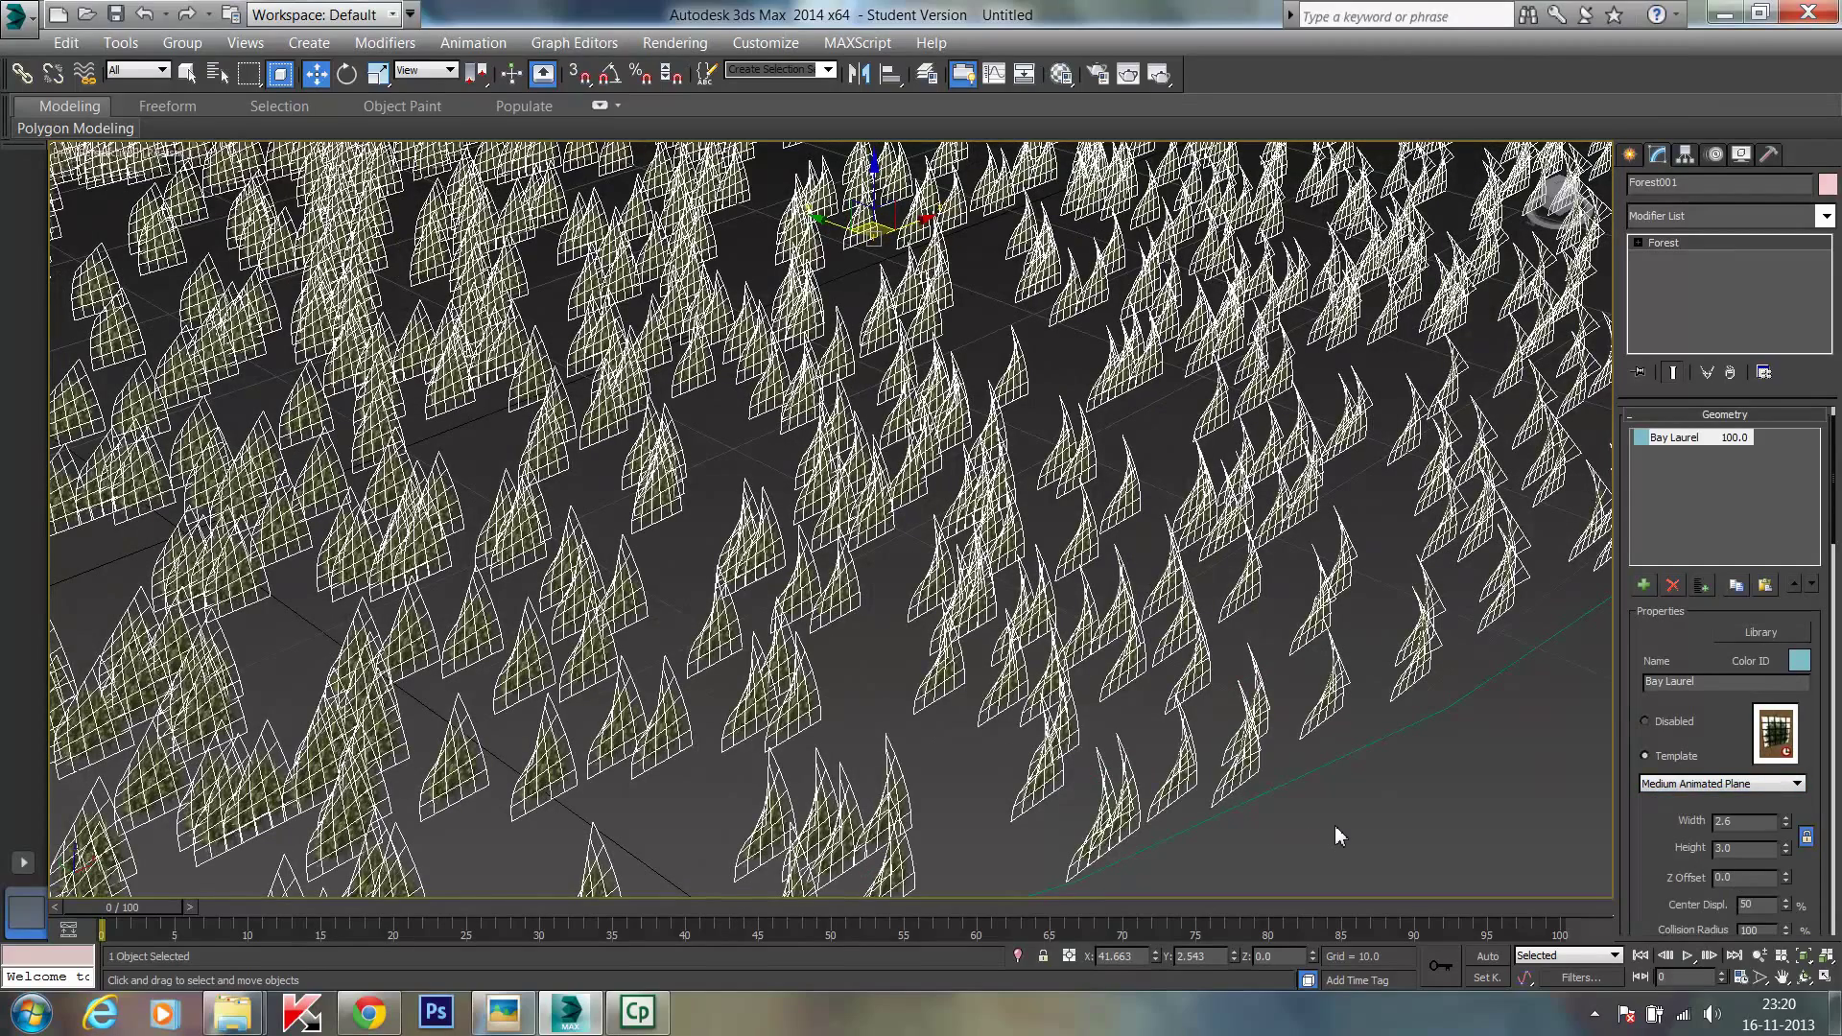
left_click(1250, 761)
scroll(1247, 754, "up", 8)
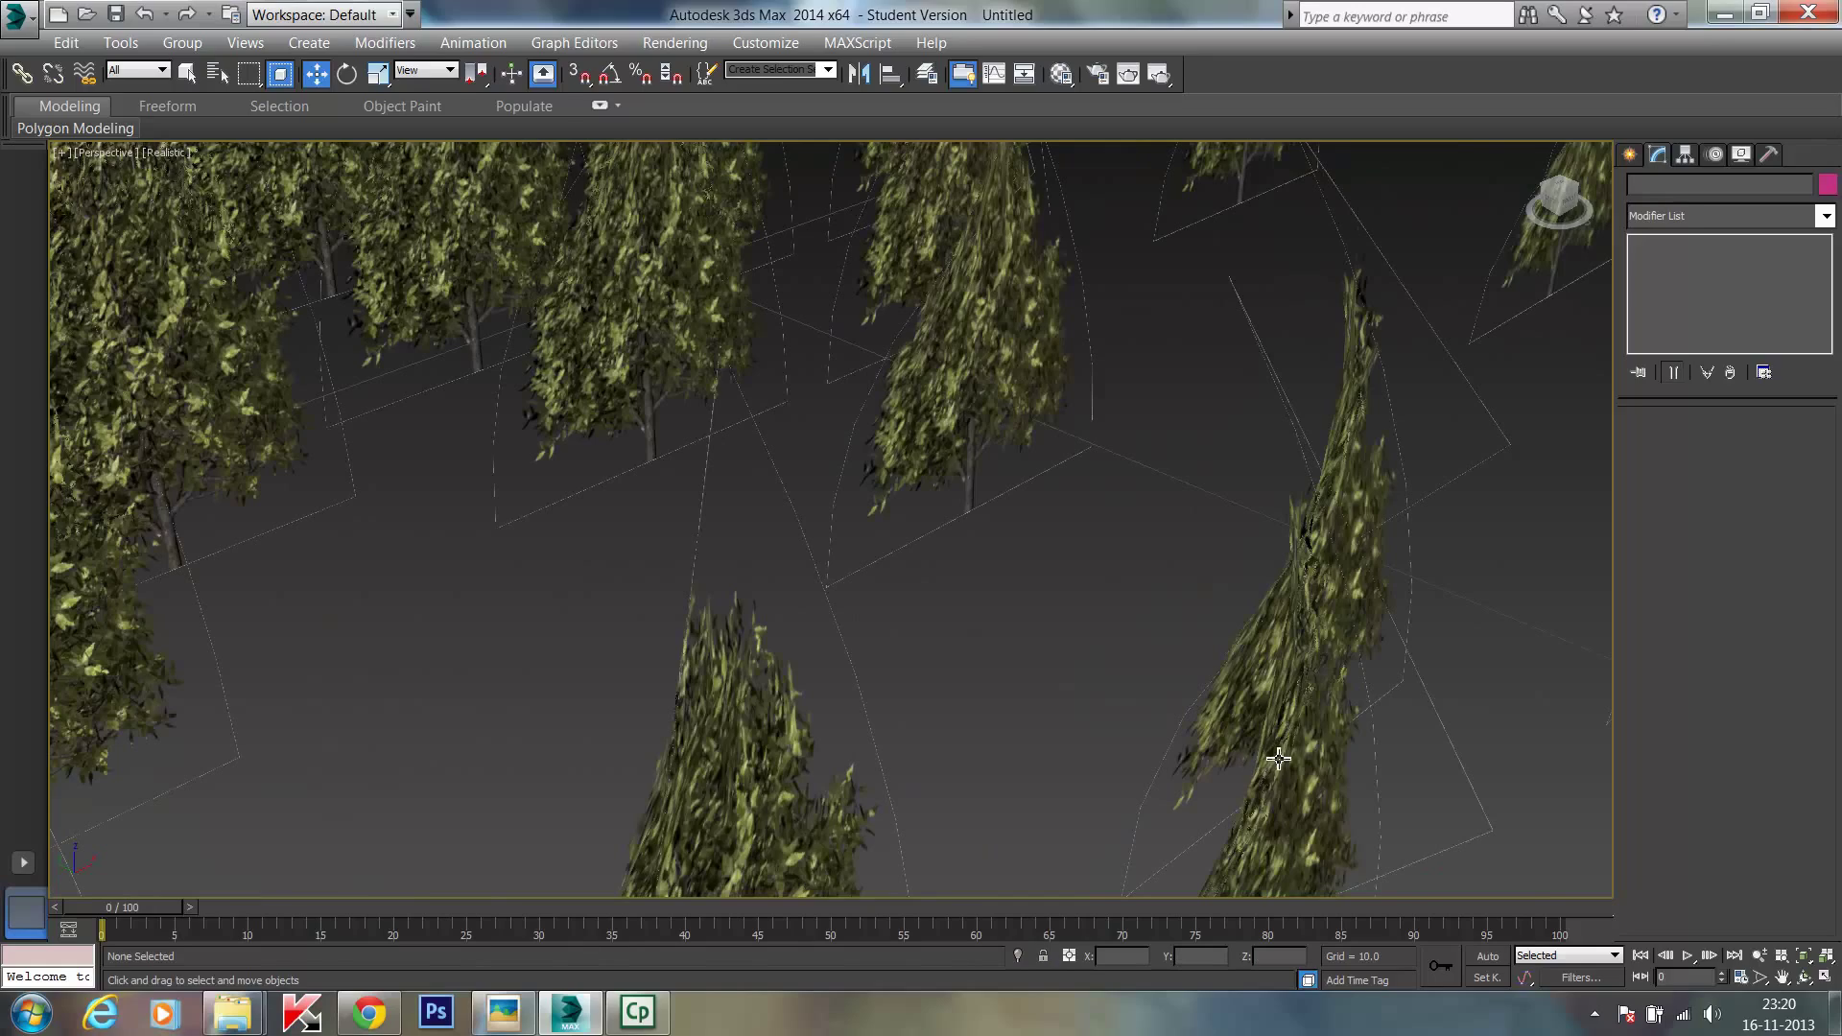
scroll(1276, 753, "up", 10)
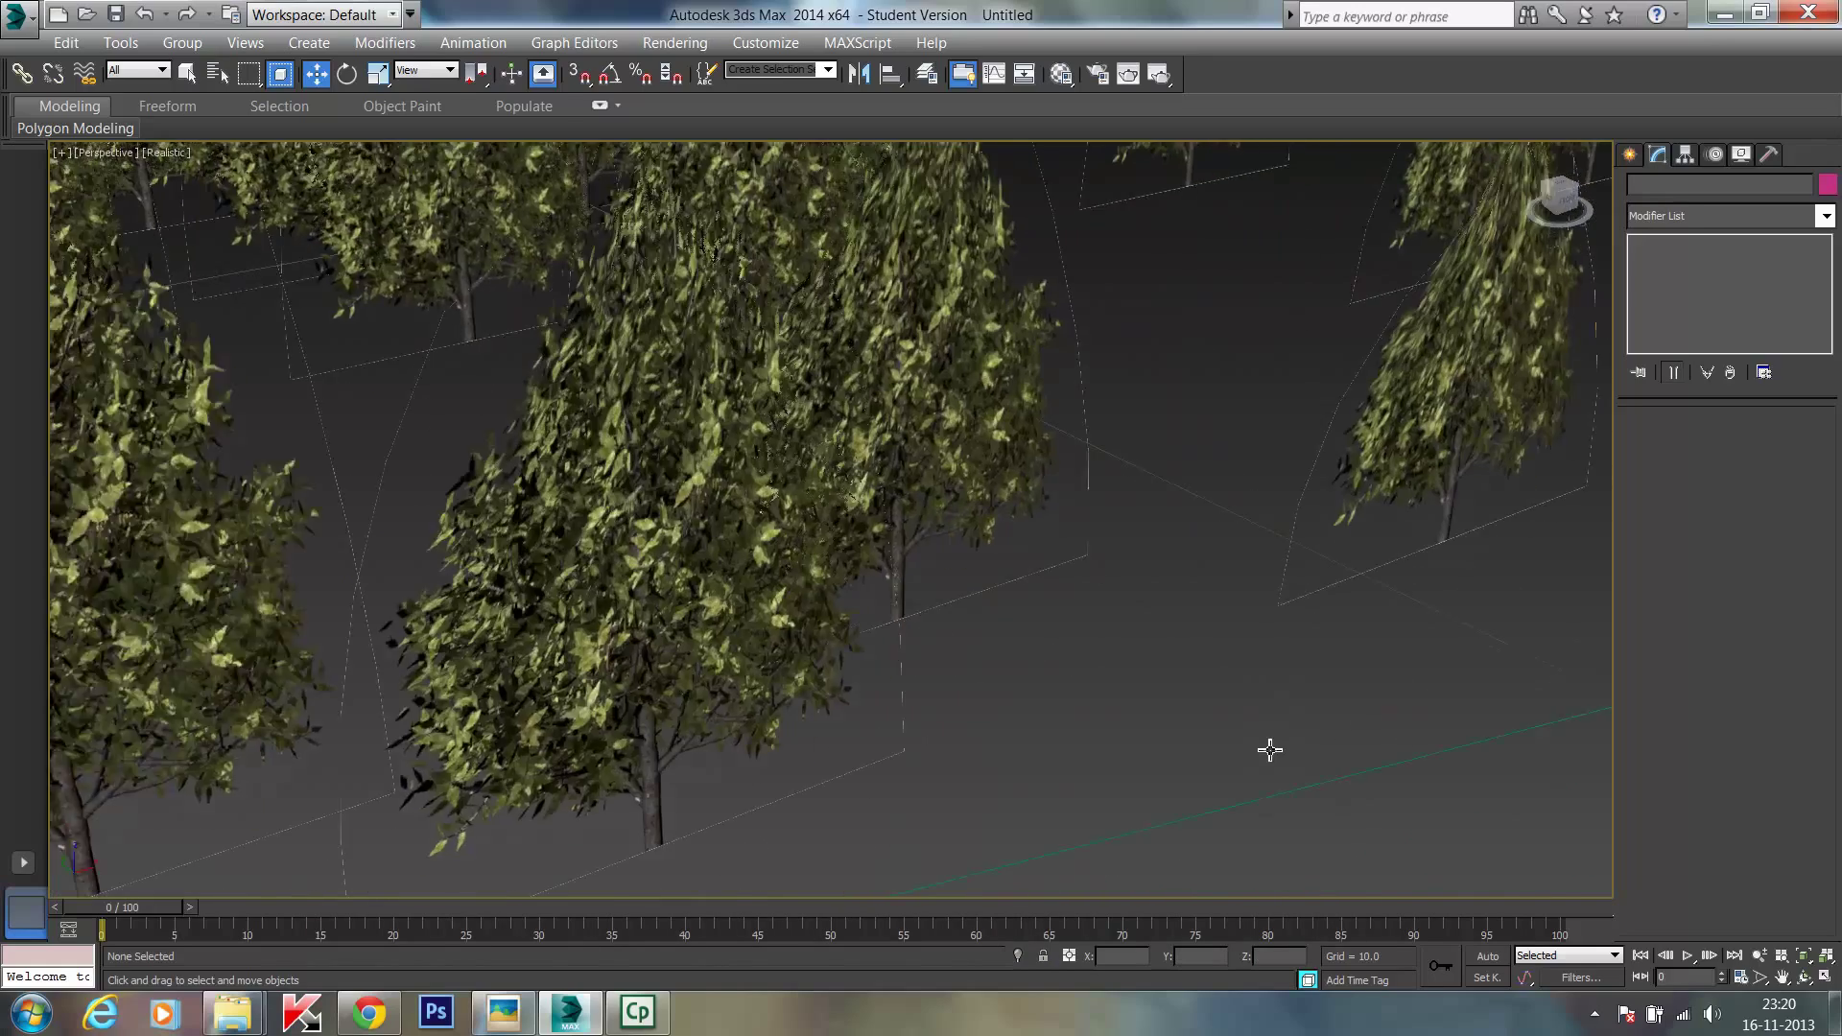
scroll(1247, 752, "down", 6)
scroll(1237, 758, "up", 5)
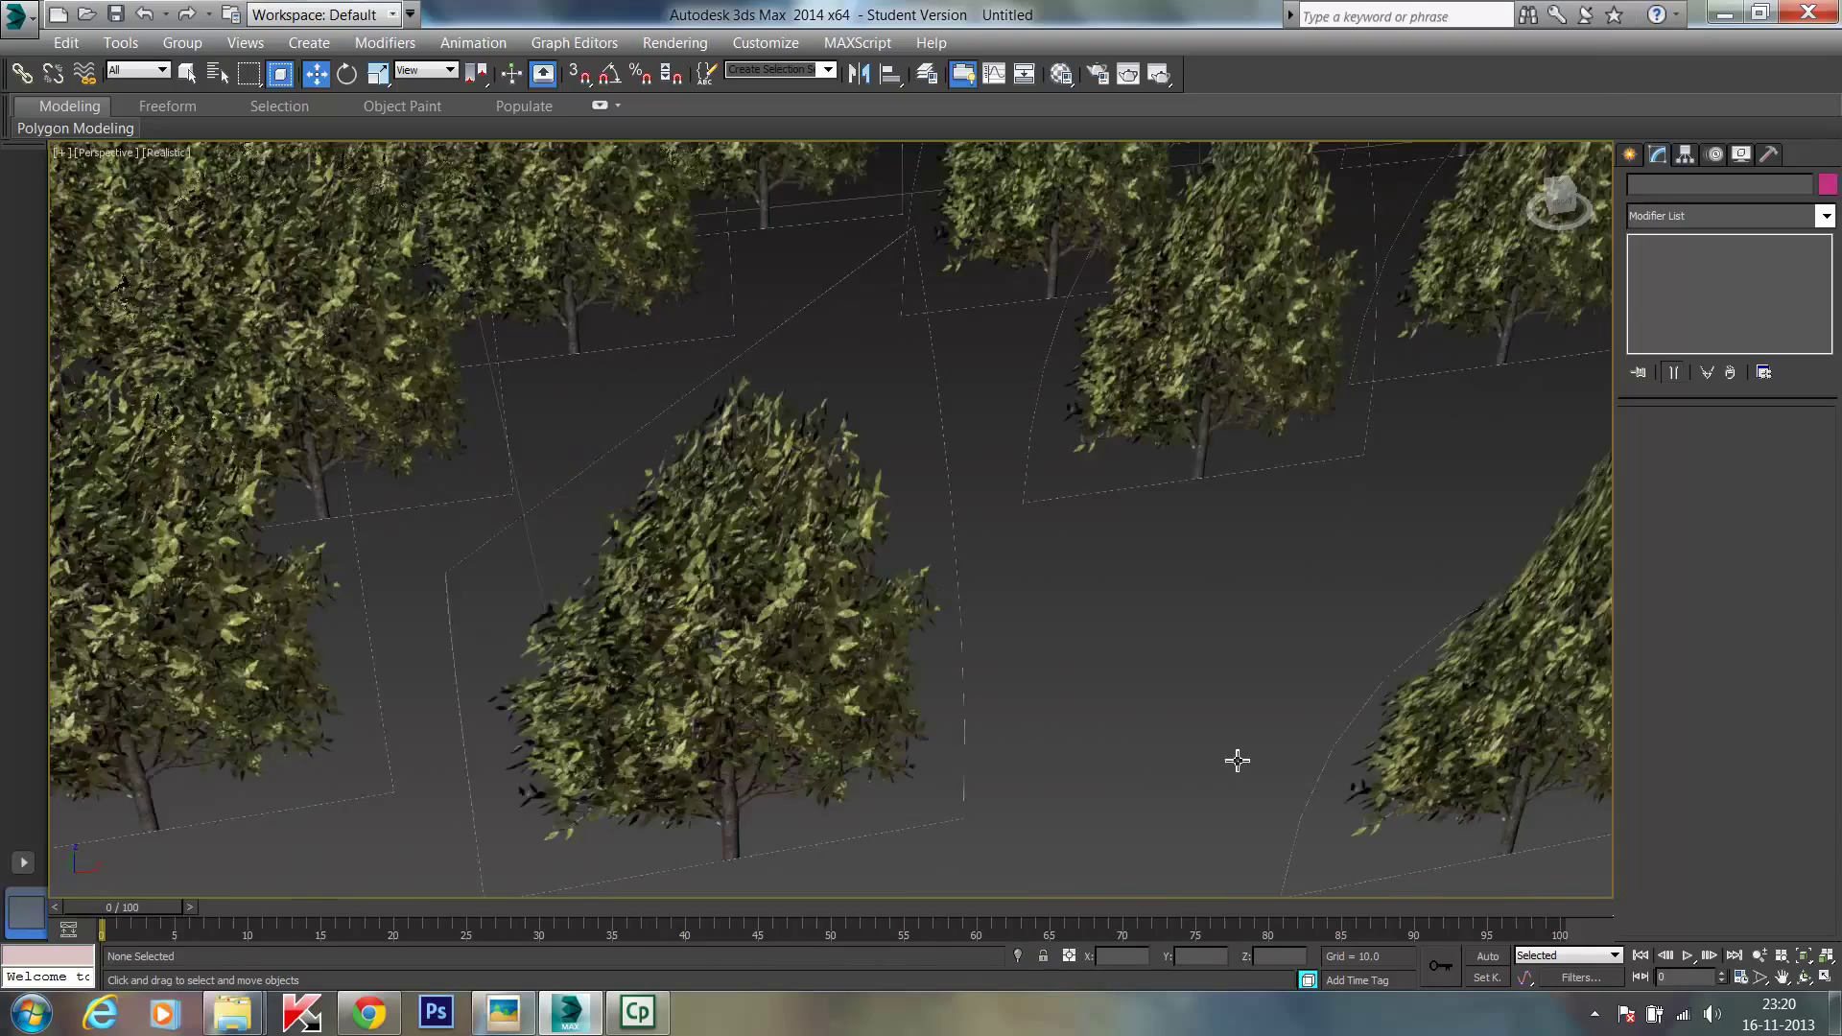
scroll(1290, 762, "down", 2)
scroll(1160, 722, "down", 5)
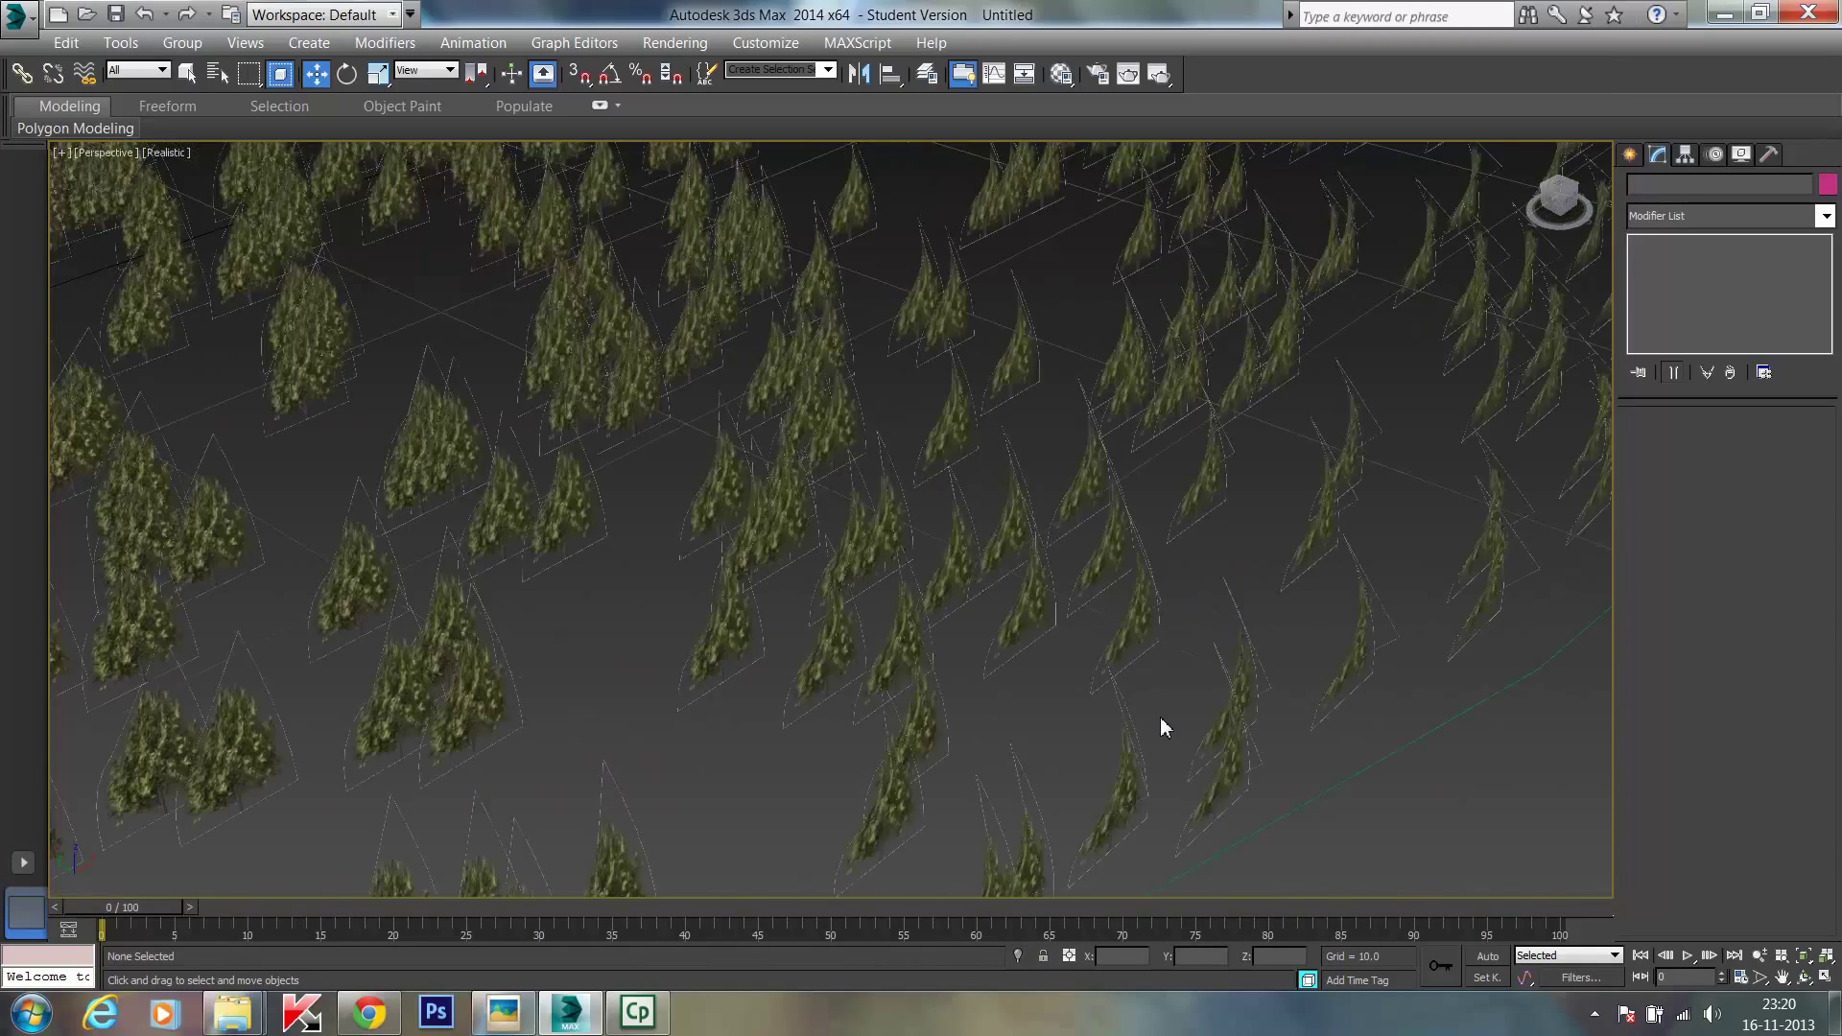
scroll(1157, 714, "down", 5)
left_click(1155, 691)
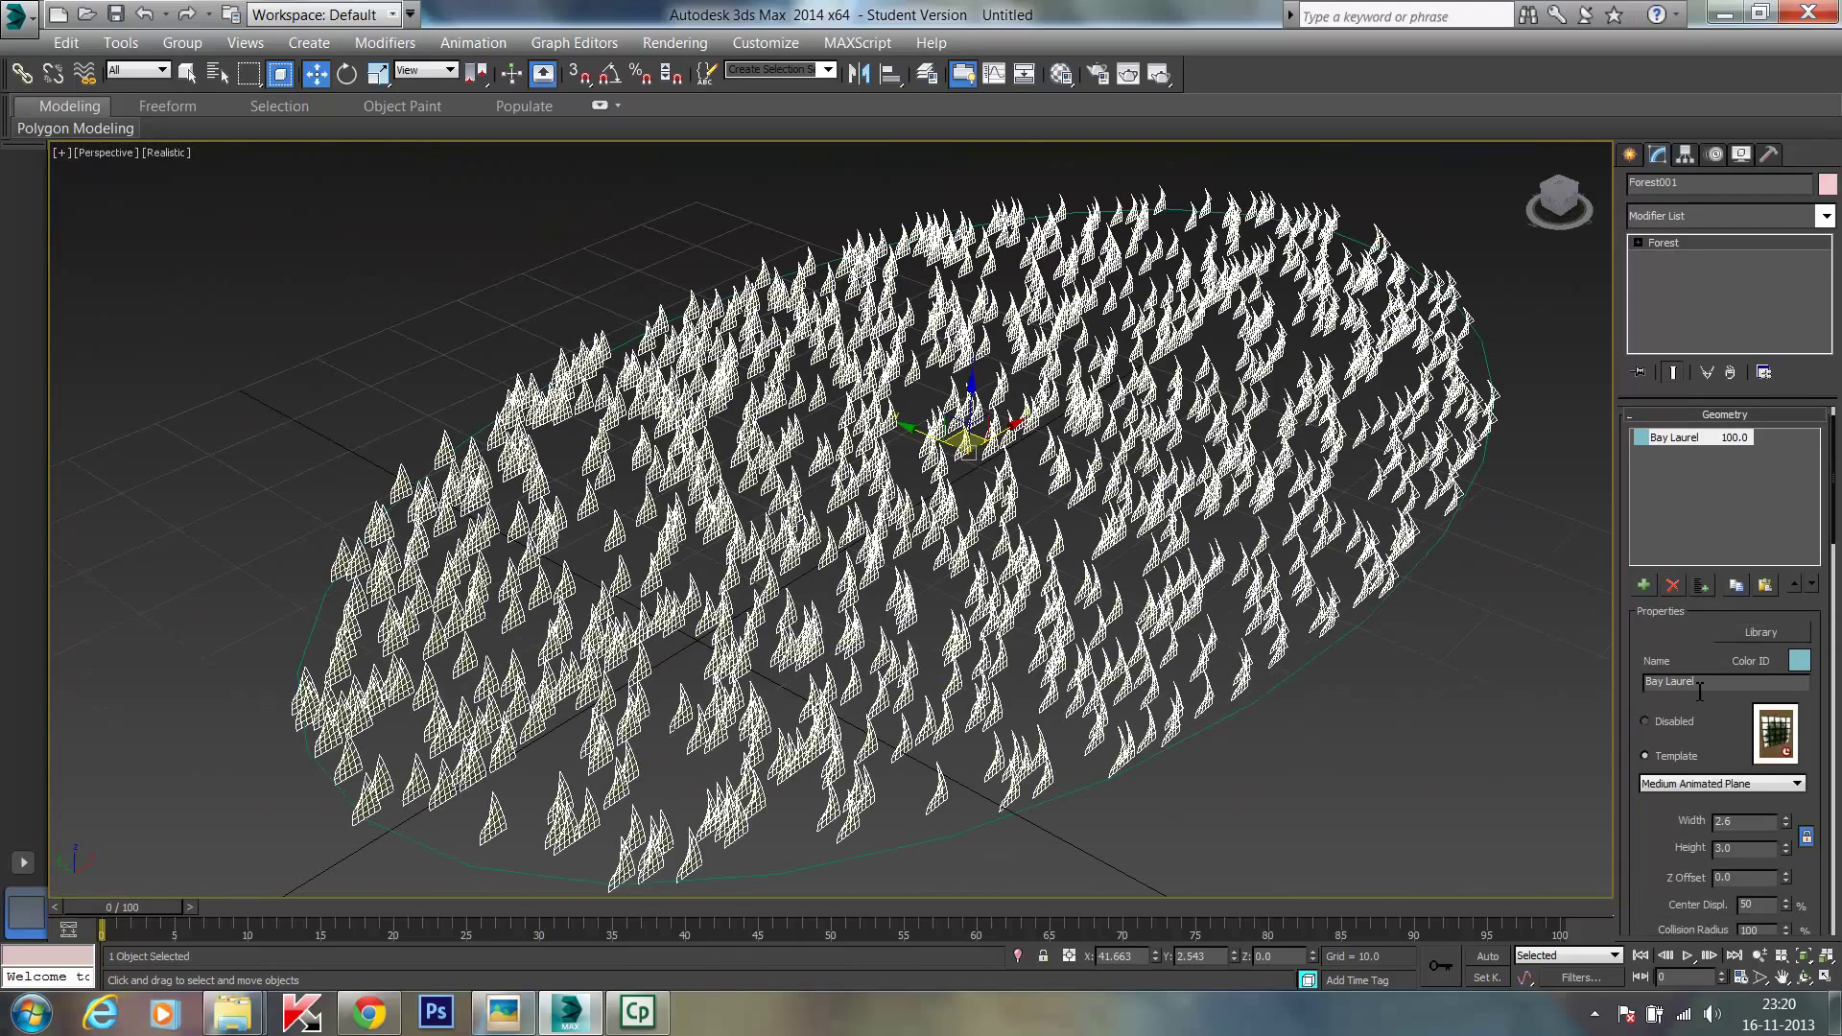
Step: Set Forest001's template back to Two Planes and reselect the forest
left_click(1711, 785)
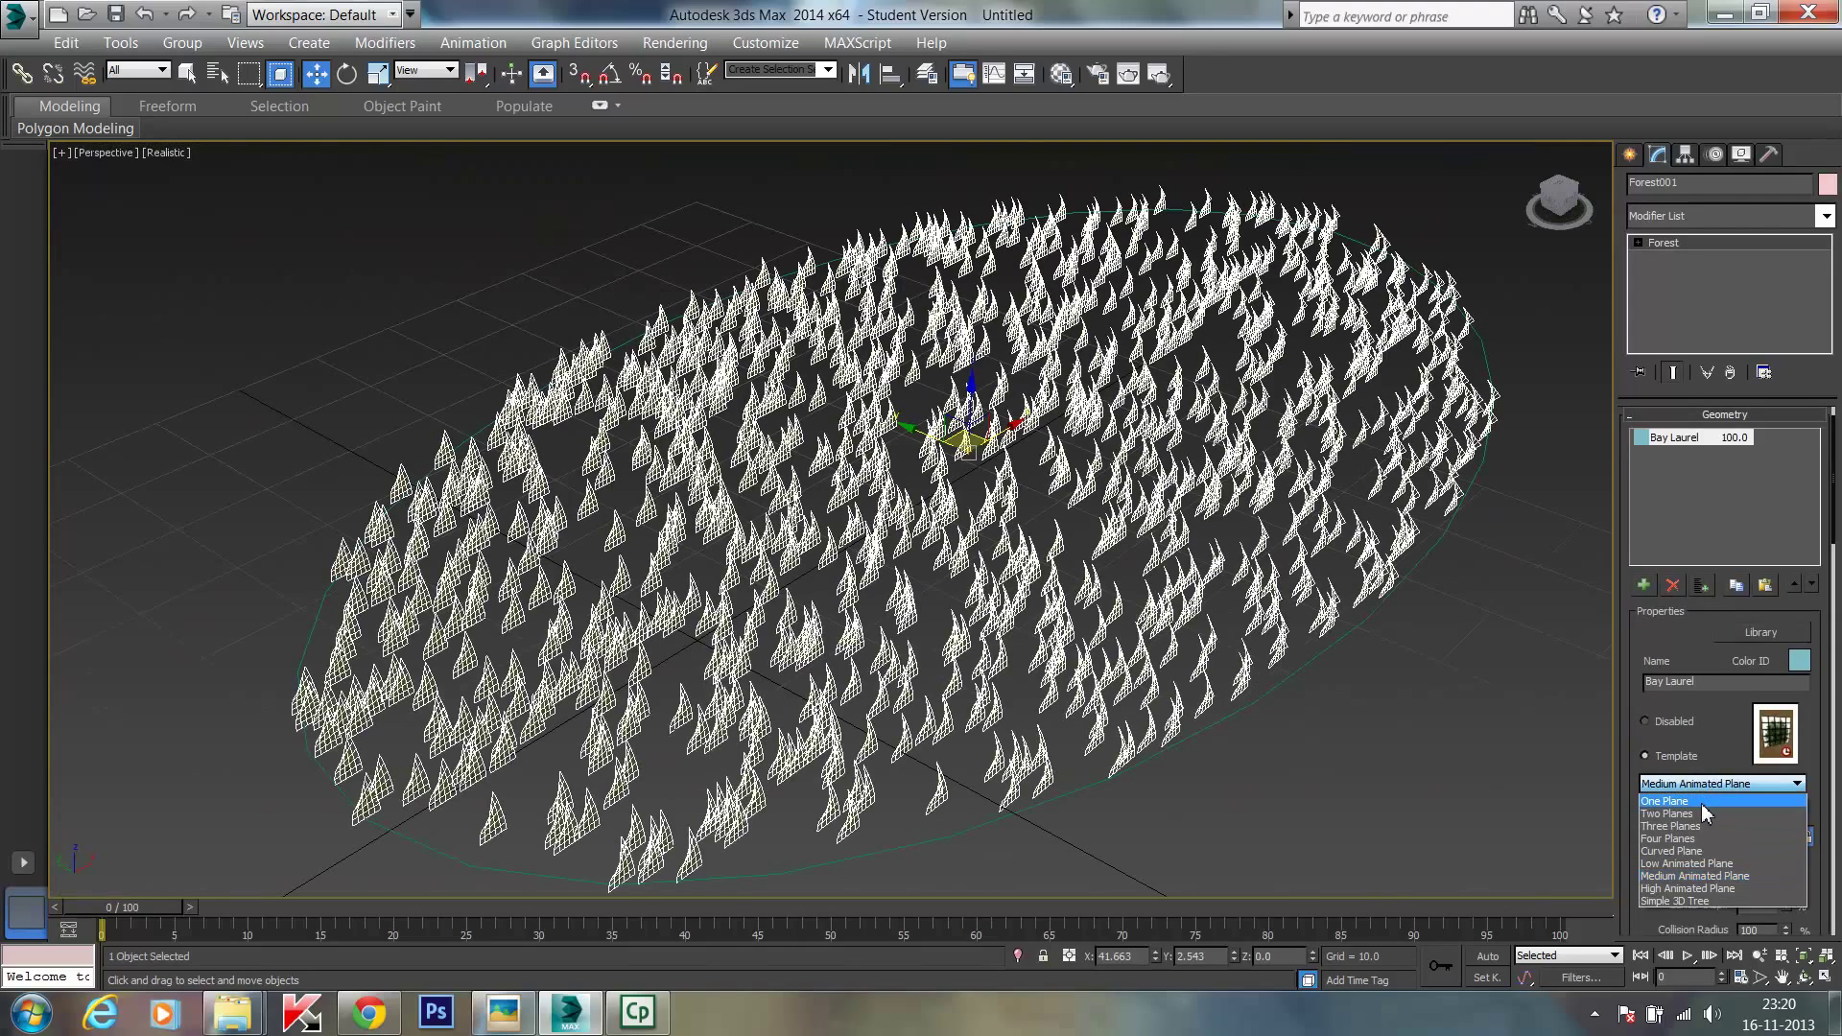
left_click(1689, 814)
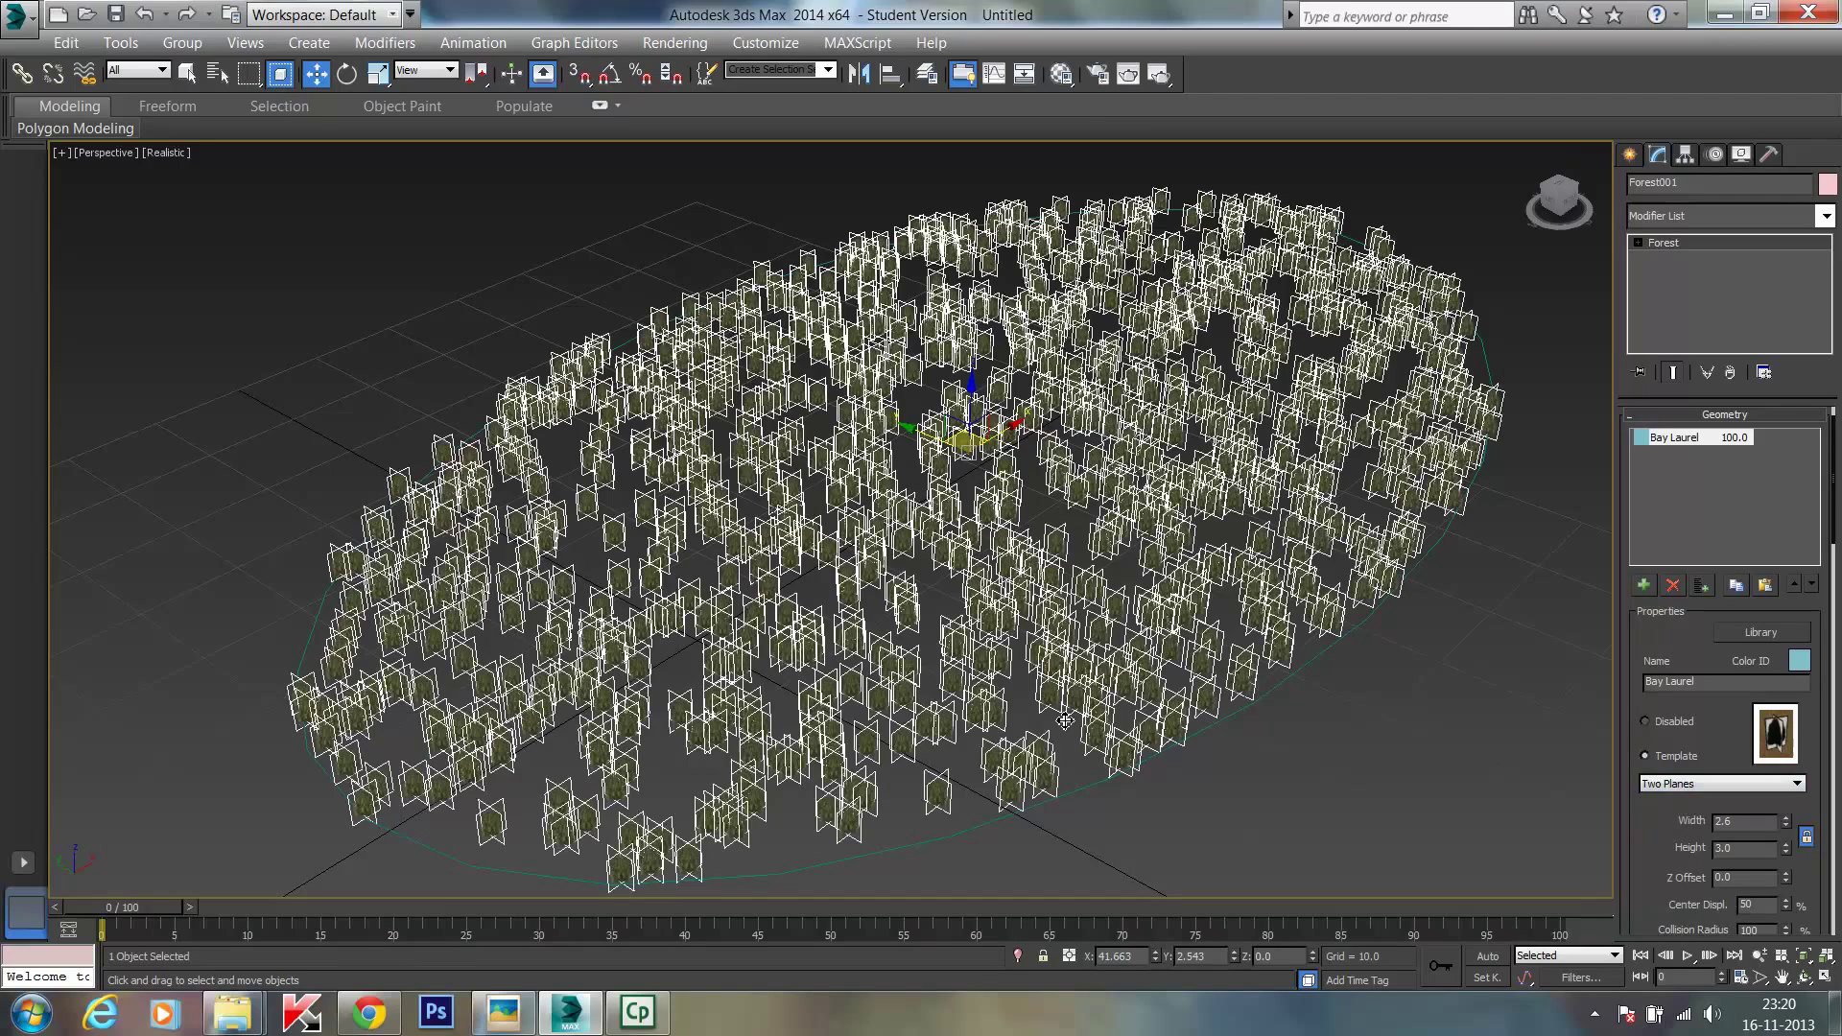
key("Up")
left_click(1342, 754)
left_click(1249, 680)
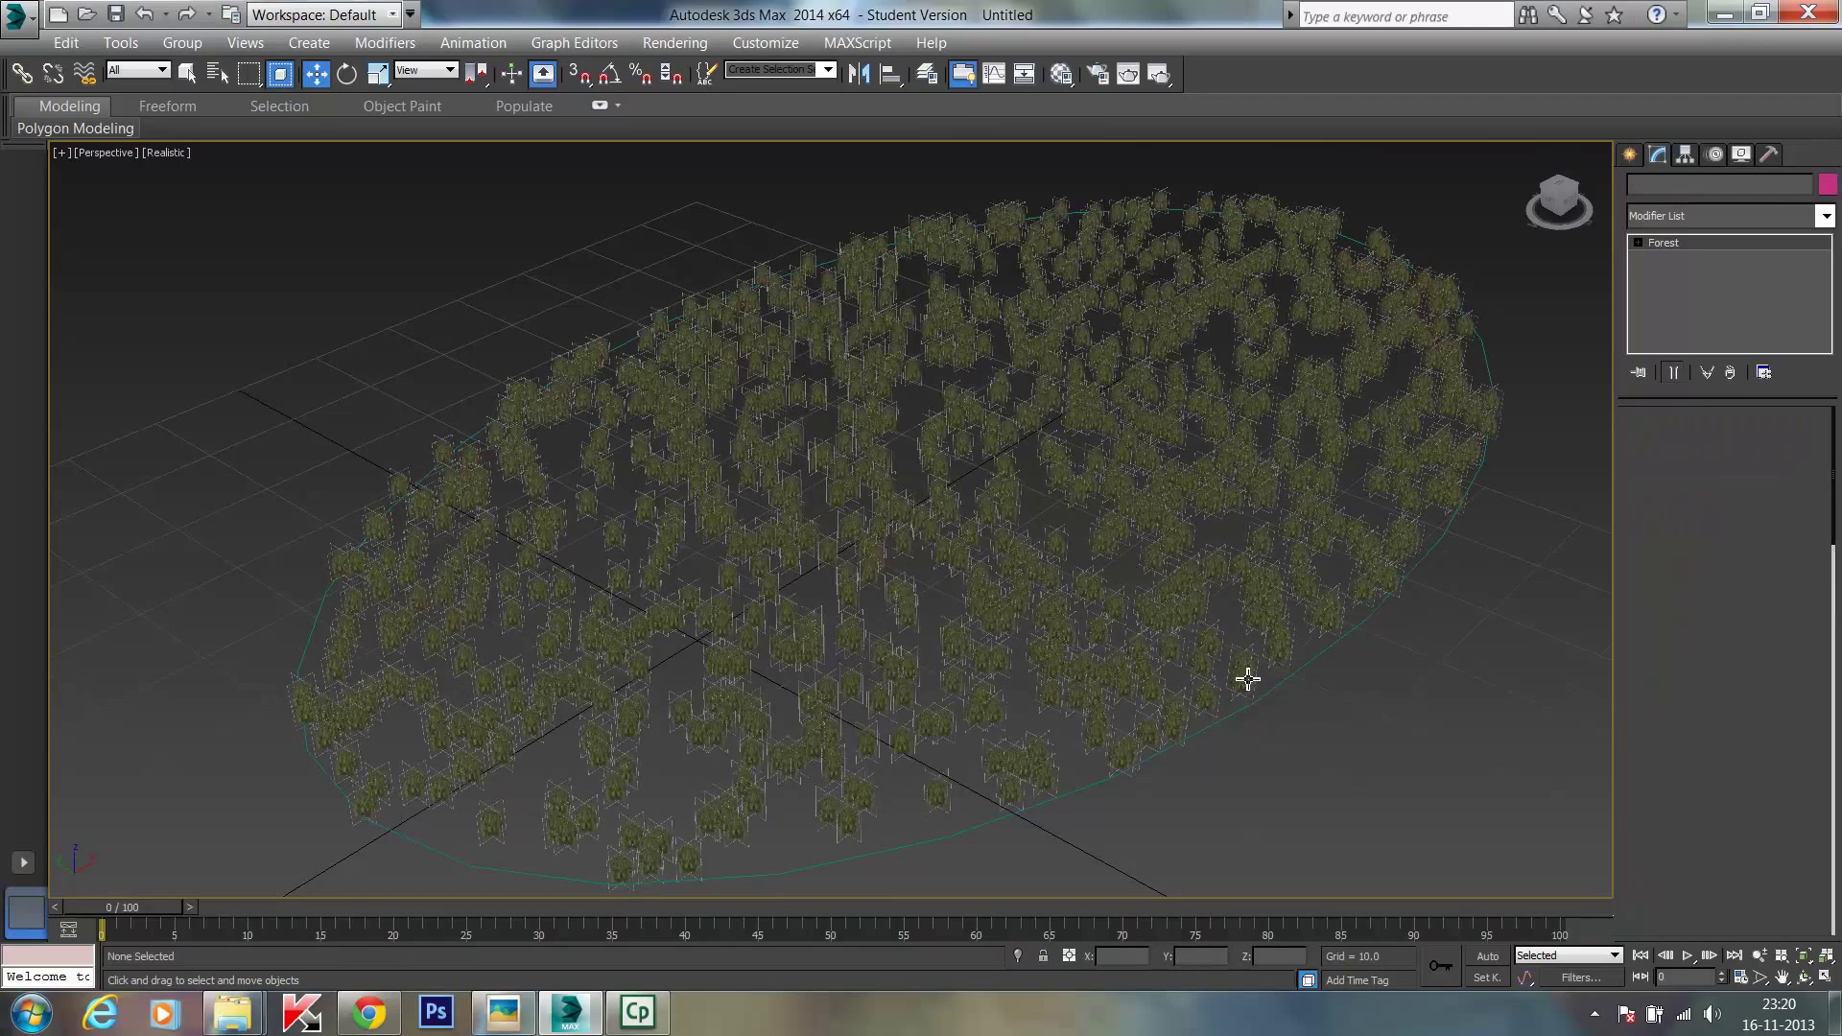
left_click(1159, 493)
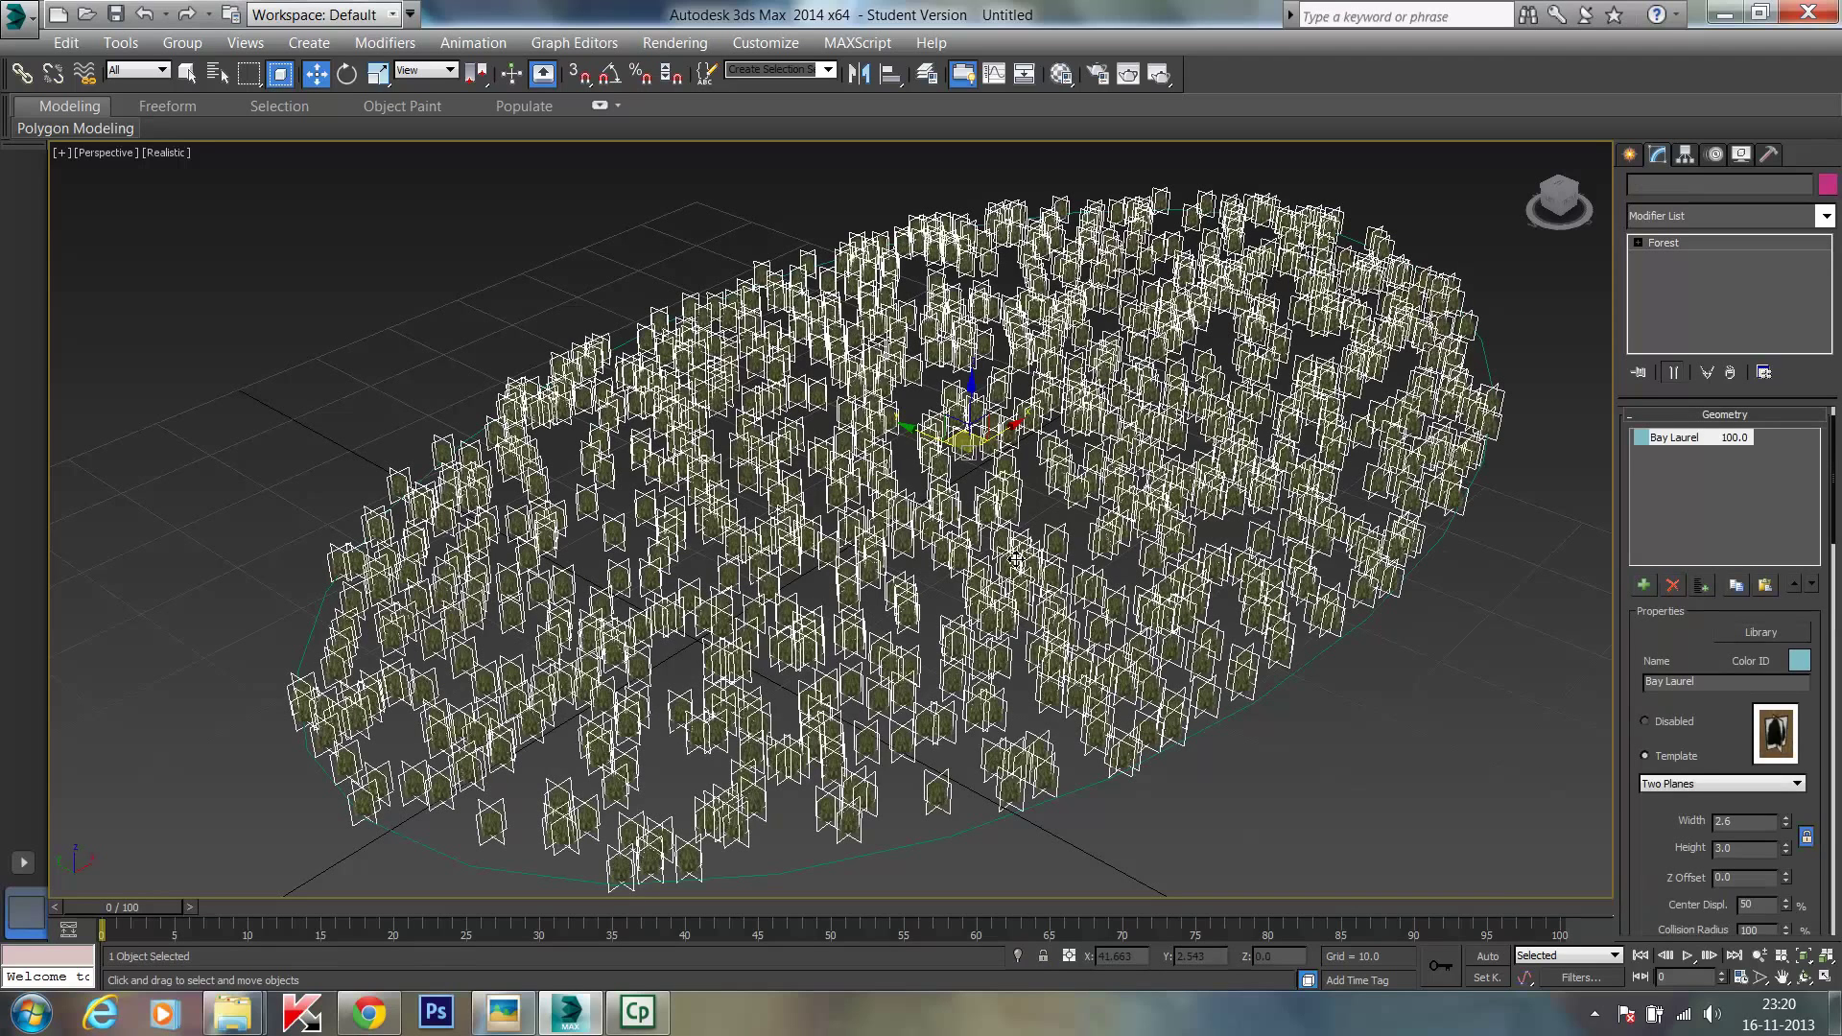
Step: Scroll down Forest001's Modify panel and collapse the Areas rollout
scroll(1816, 766, "down", 5)
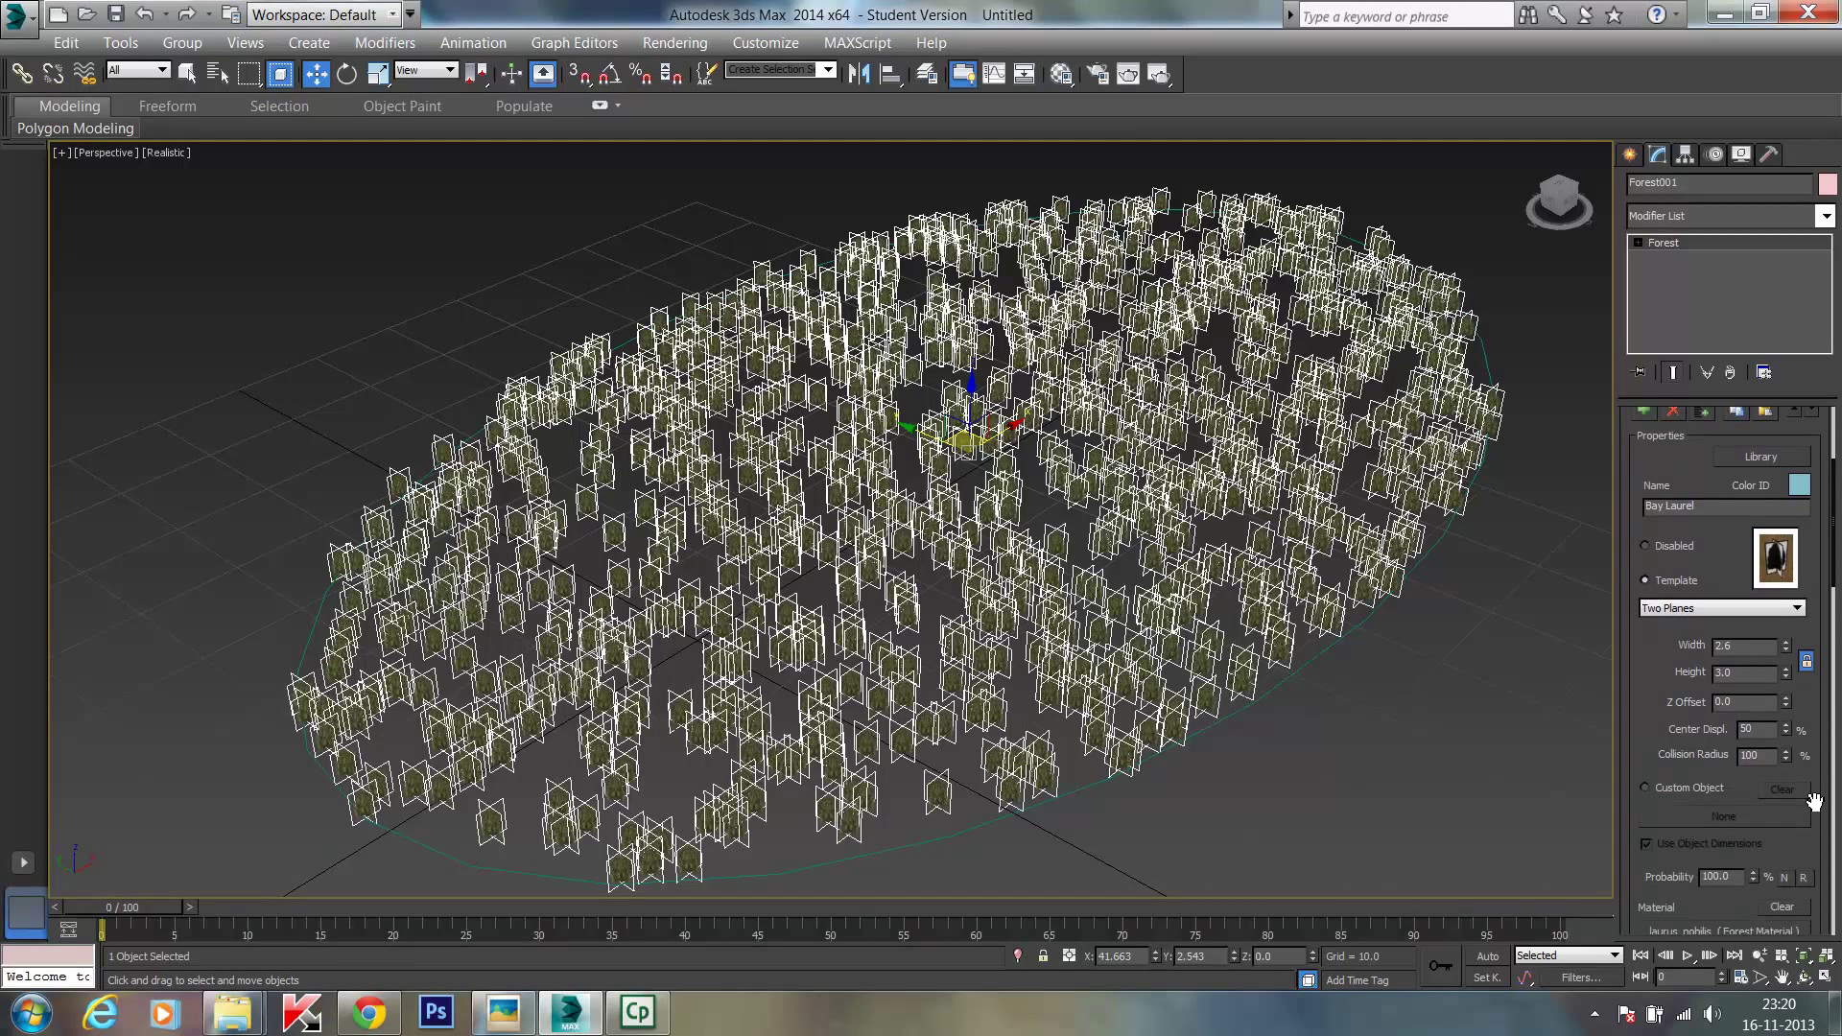
left_click_drag(1822, 823, 1825, 735)
scroll(1823, 744, "down", 7)
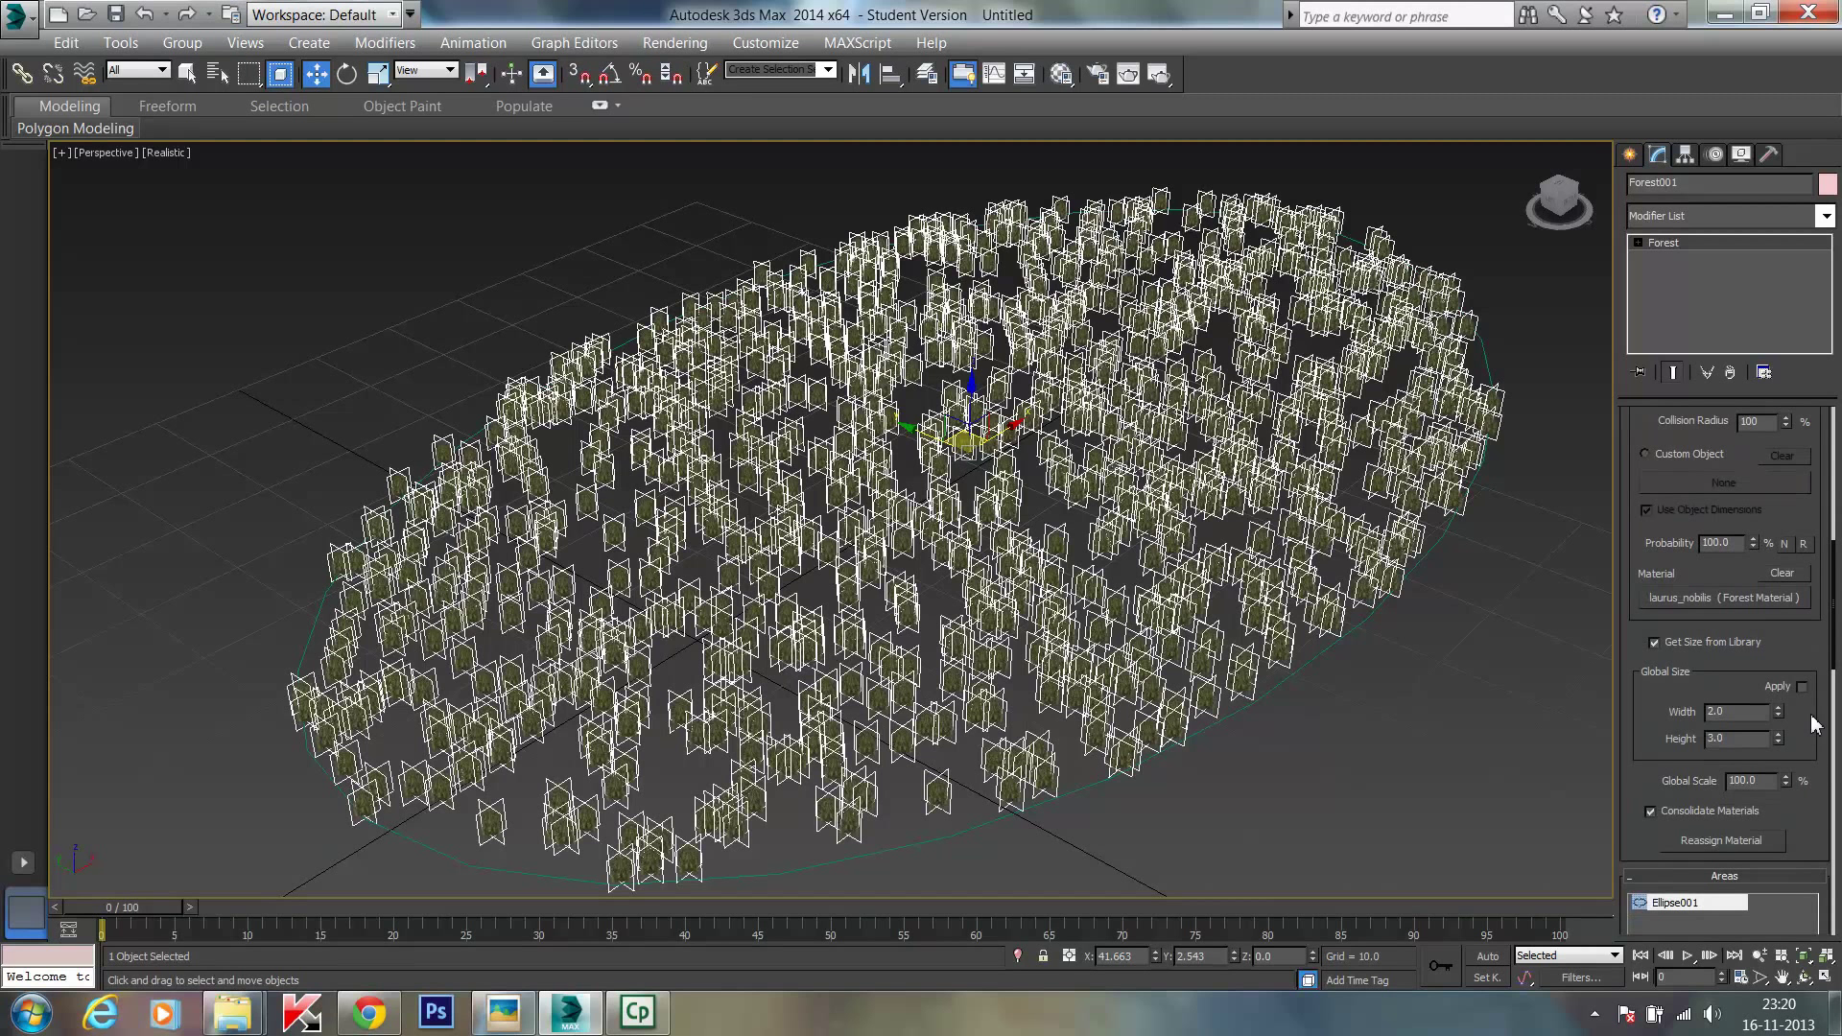
scroll(1670, 846, "down", 1)
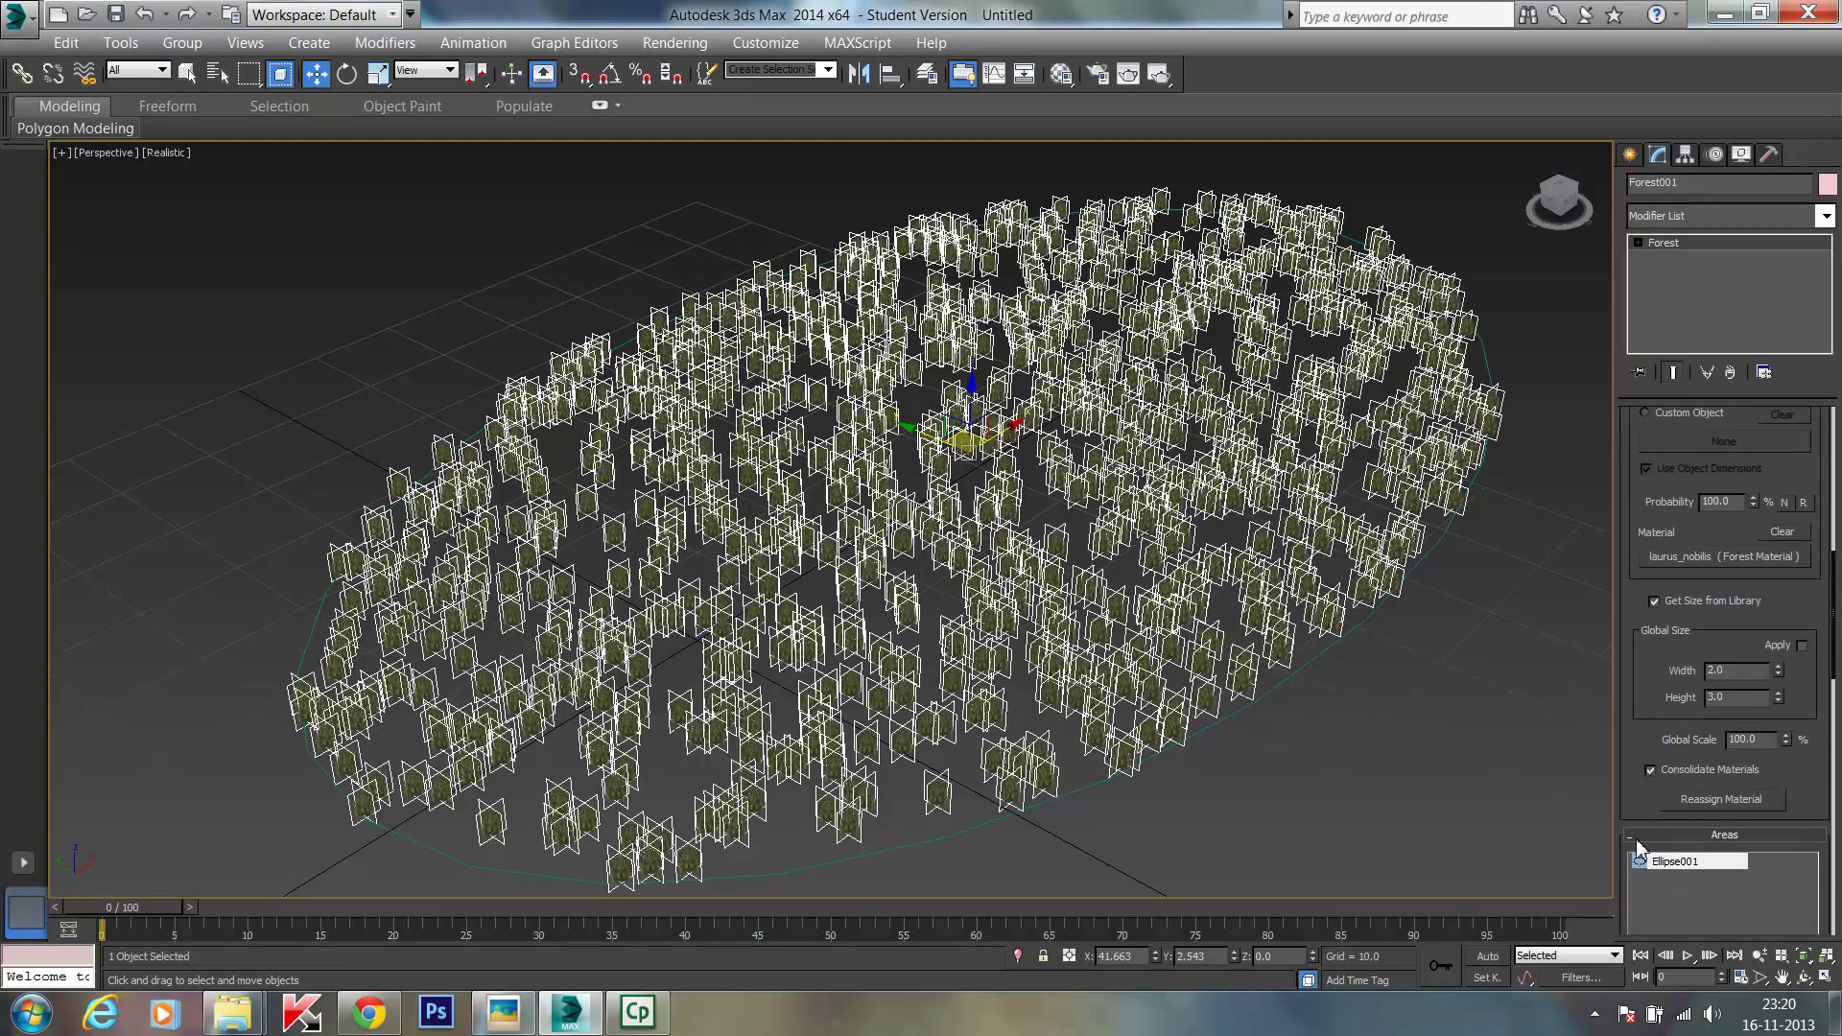
left_click(1641, 837)
left_click_drag(1814, 788, 1822, 699)
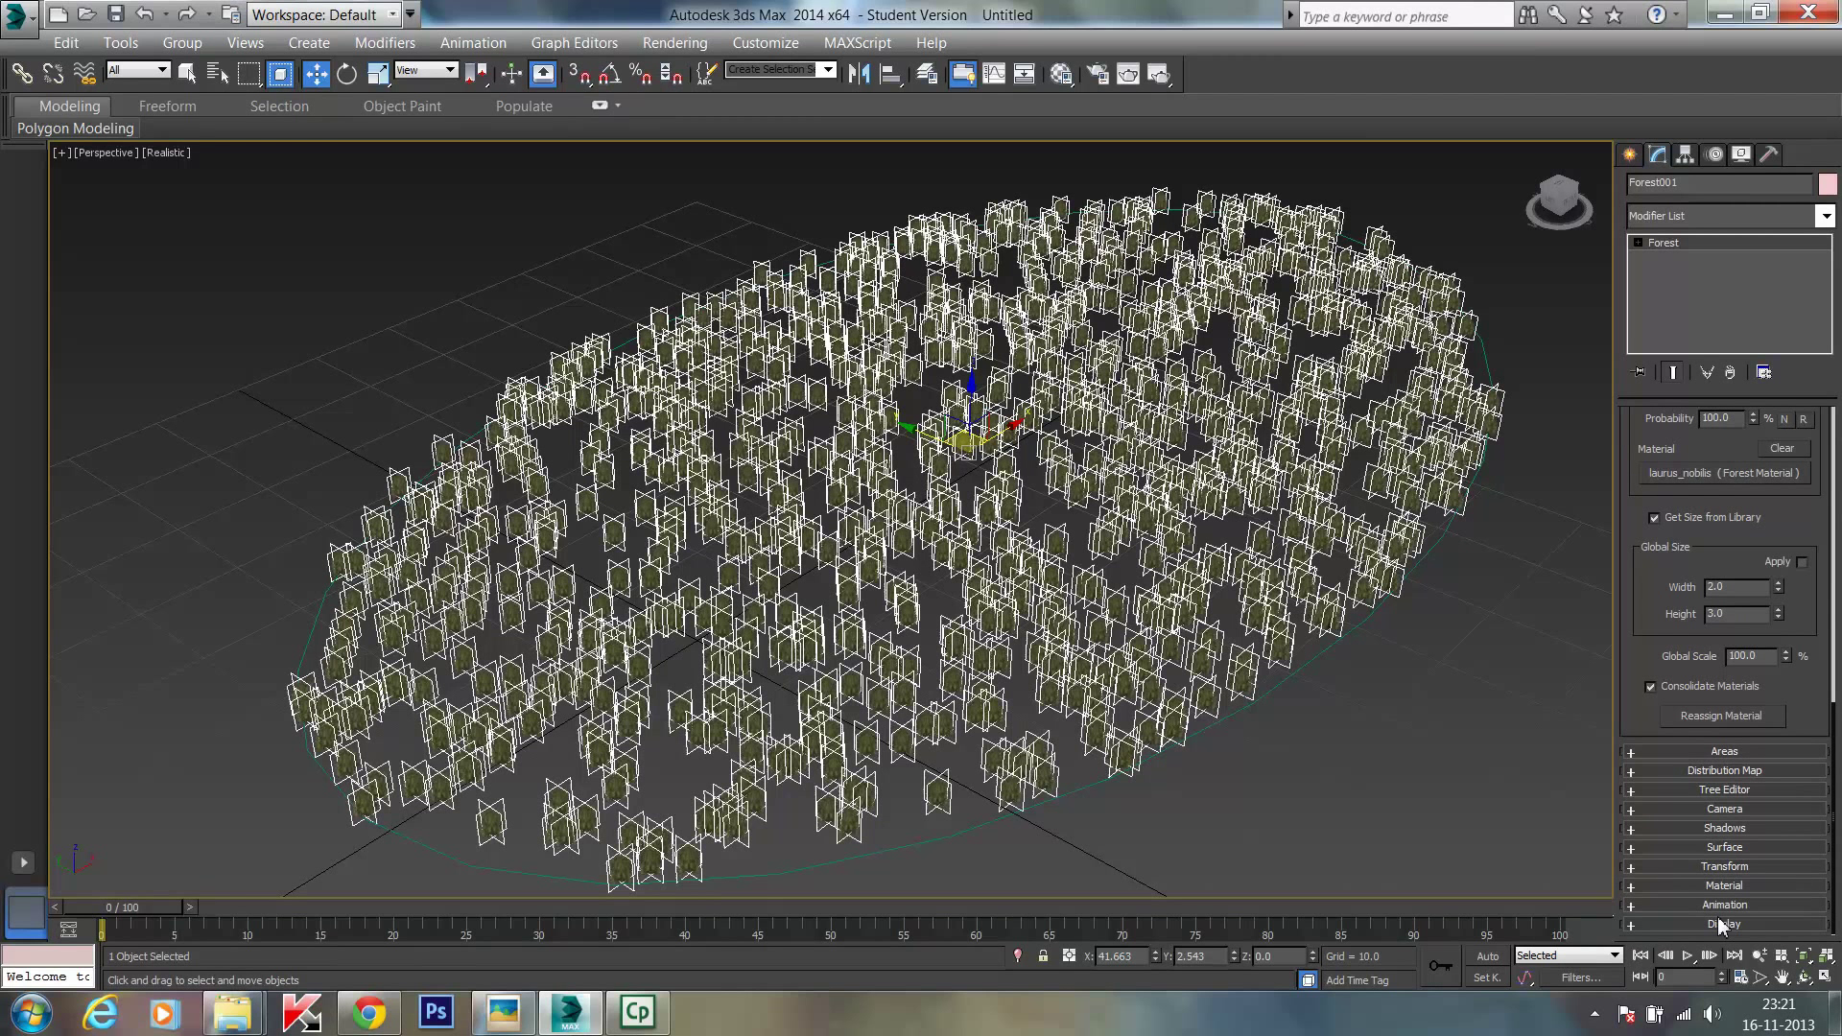
Step: Expand Distribution Map and try the Very Scattered, Scattered, Spread 2, Dense and Full presets
left_click(1706, 771)
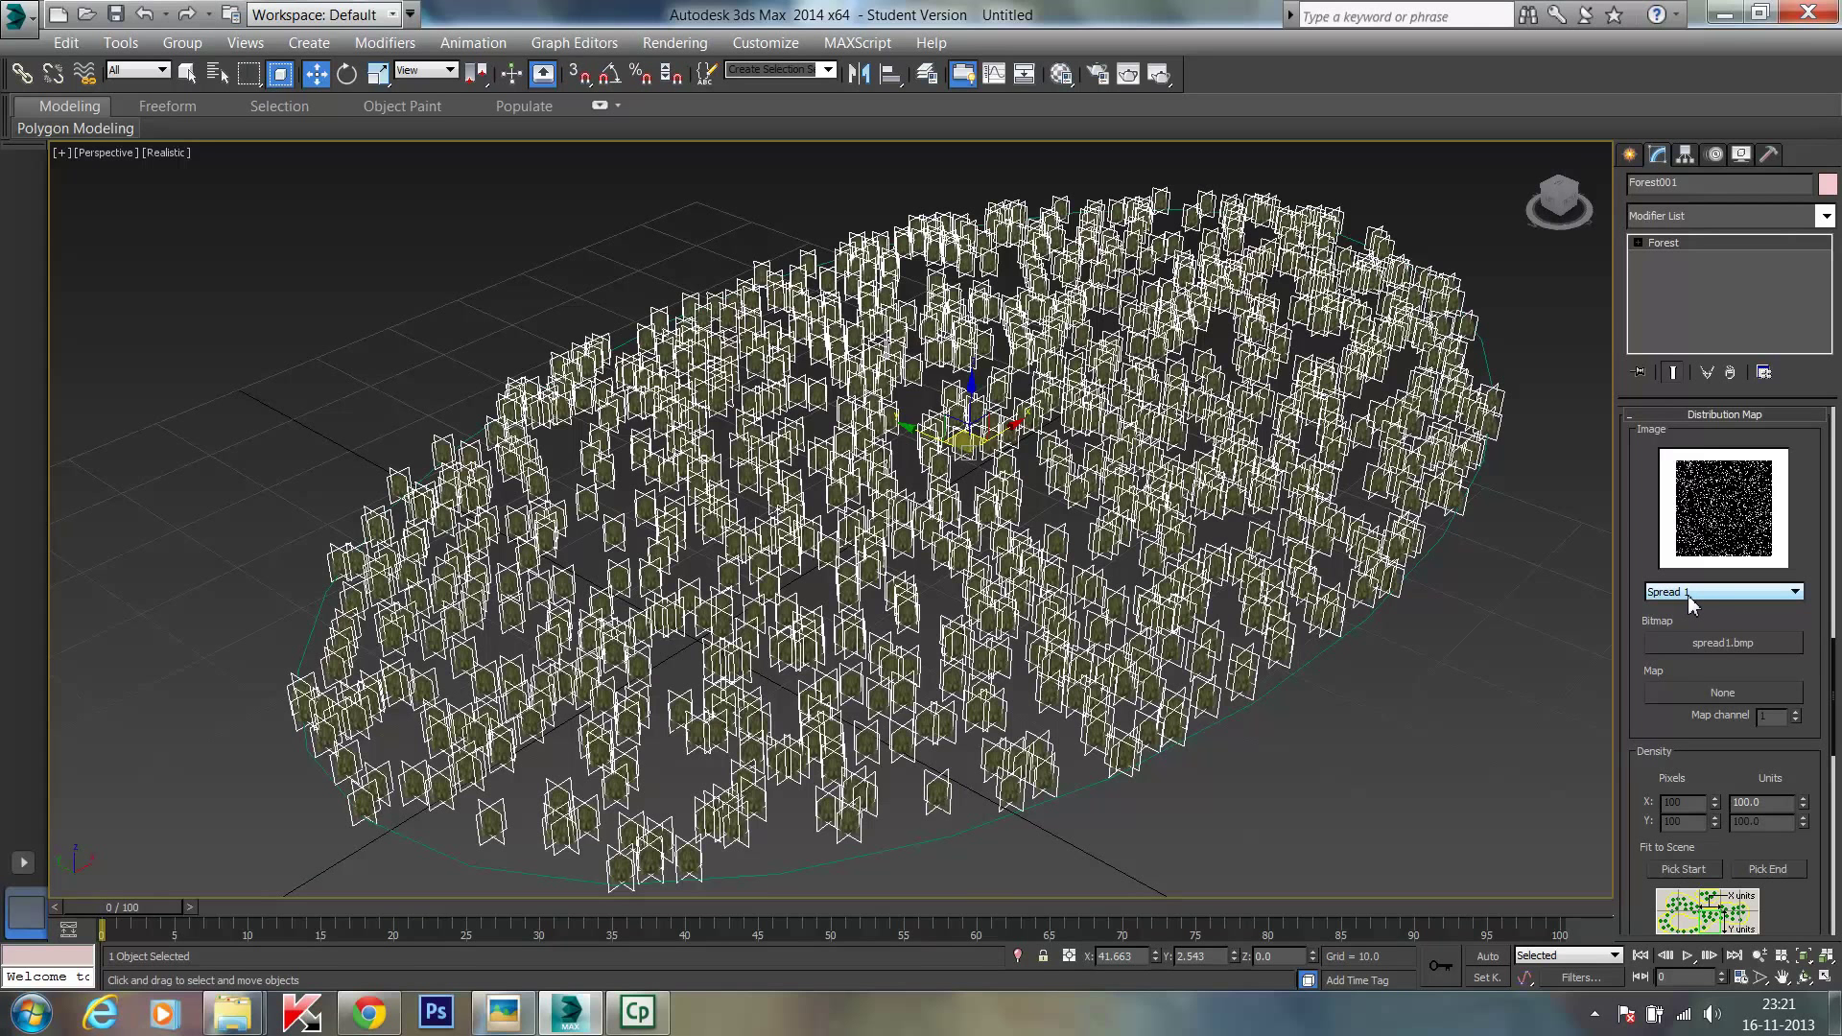
left_click(1724, 592)
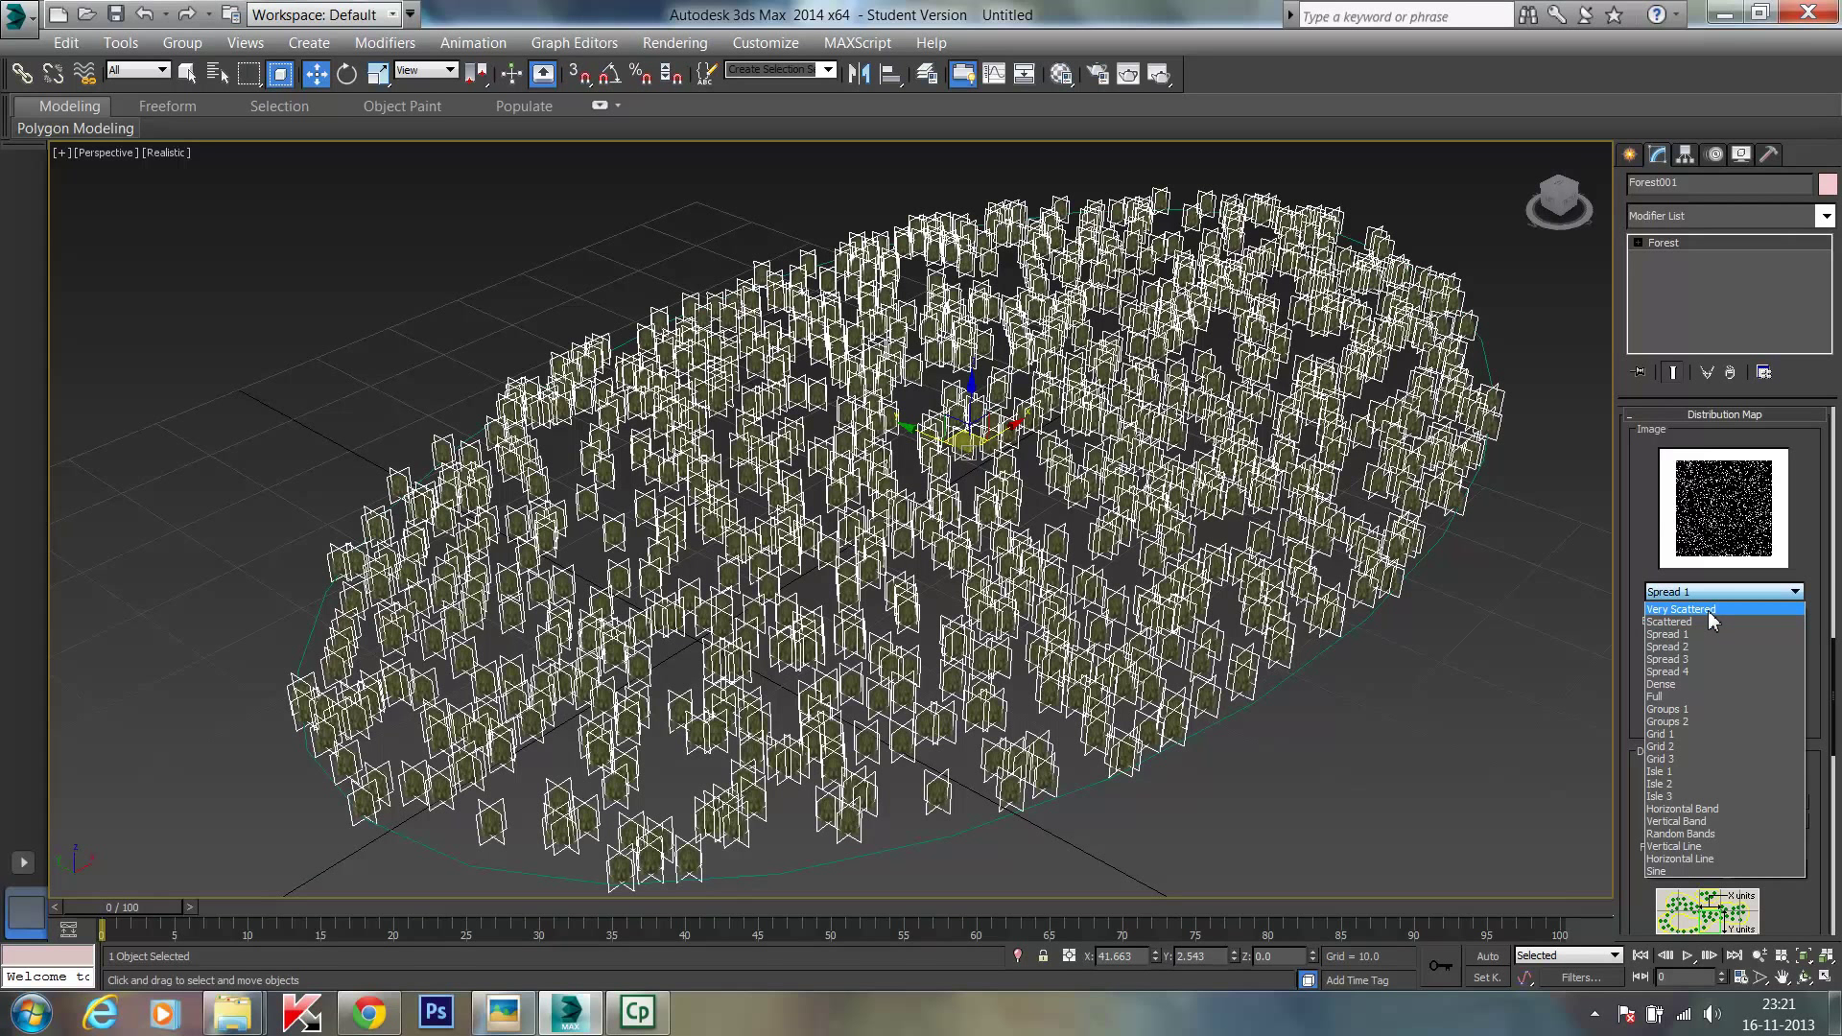
left_click(1708, 610)
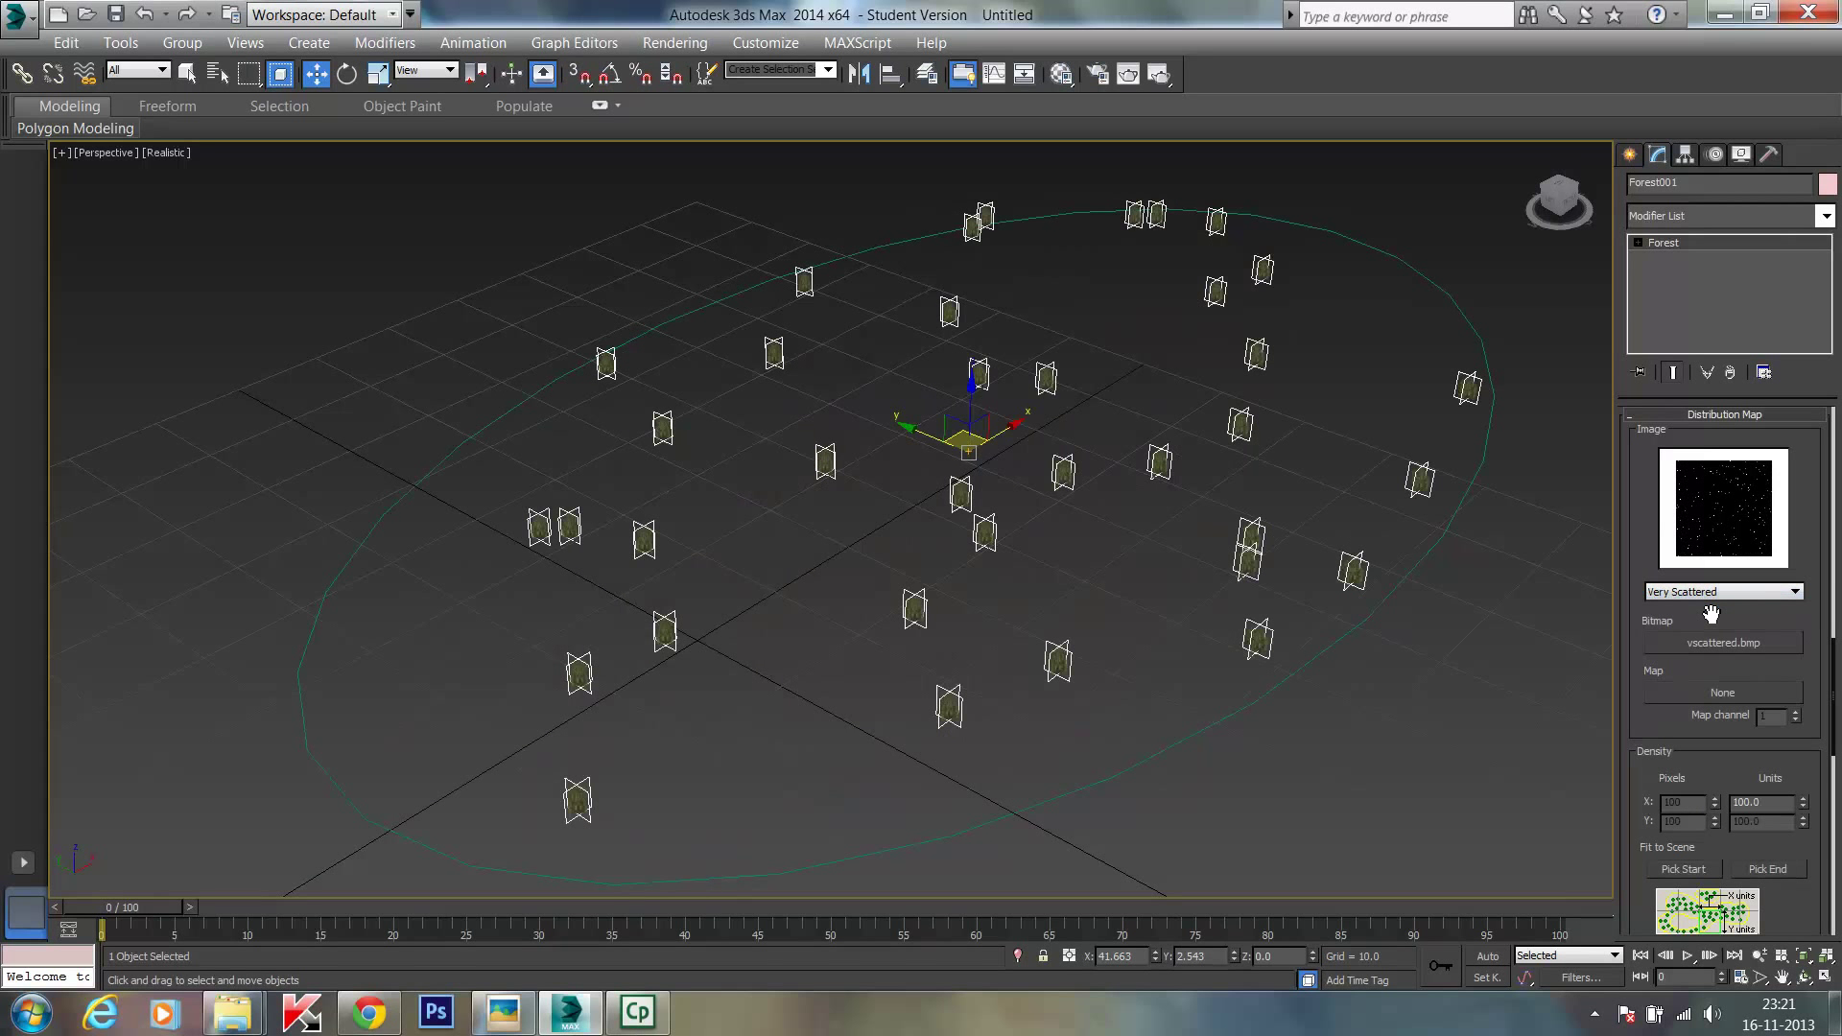
left_click(1713, 594)
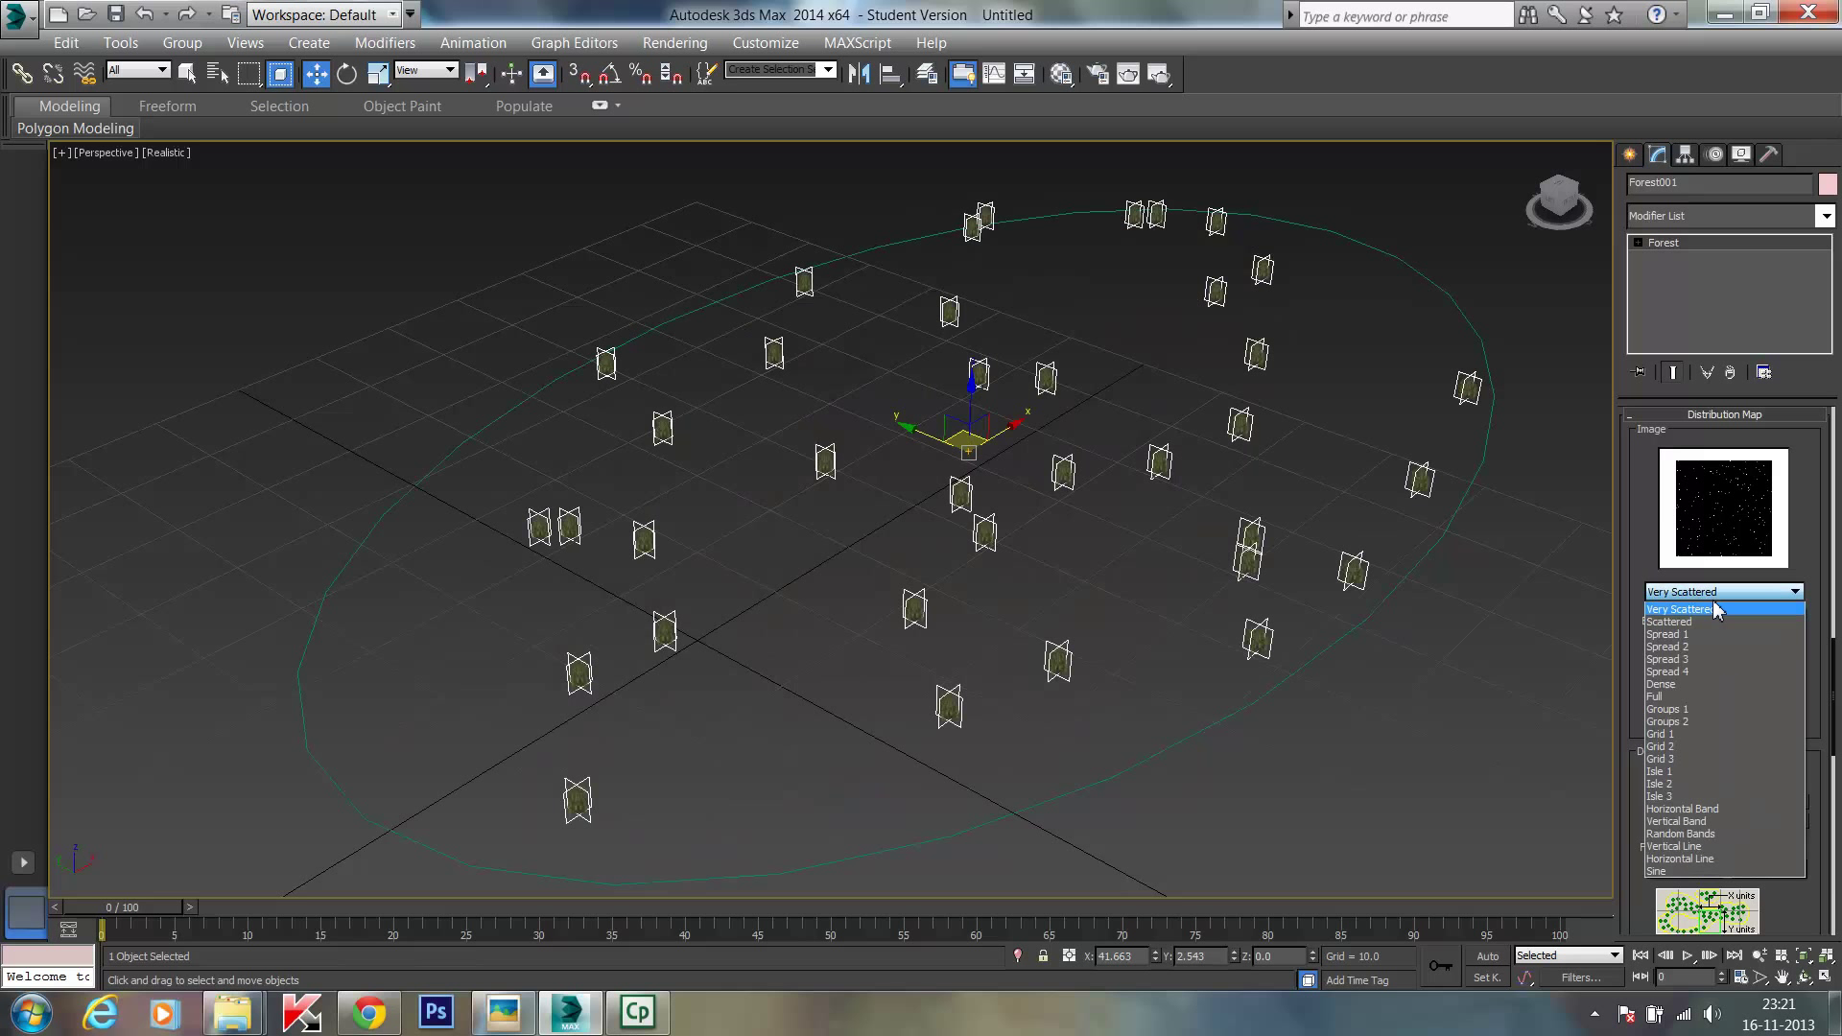
left_click(1712, 625)
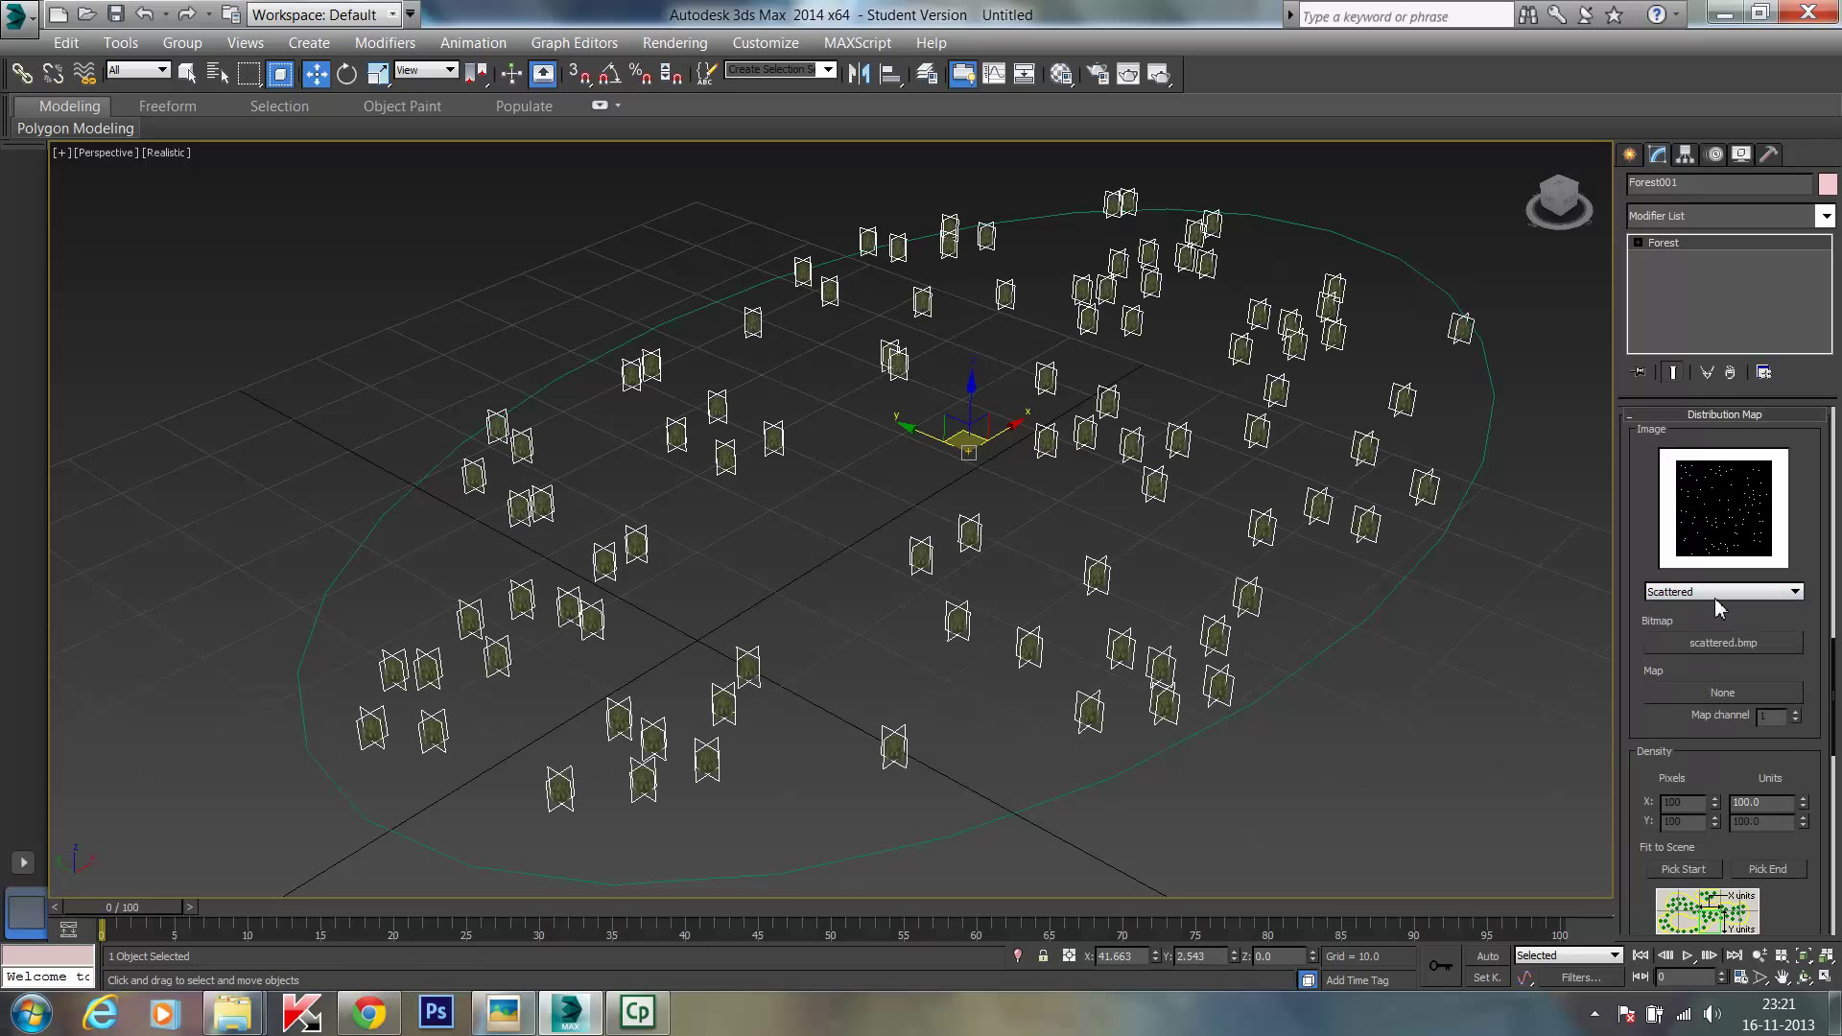
left_click(1718, 595)
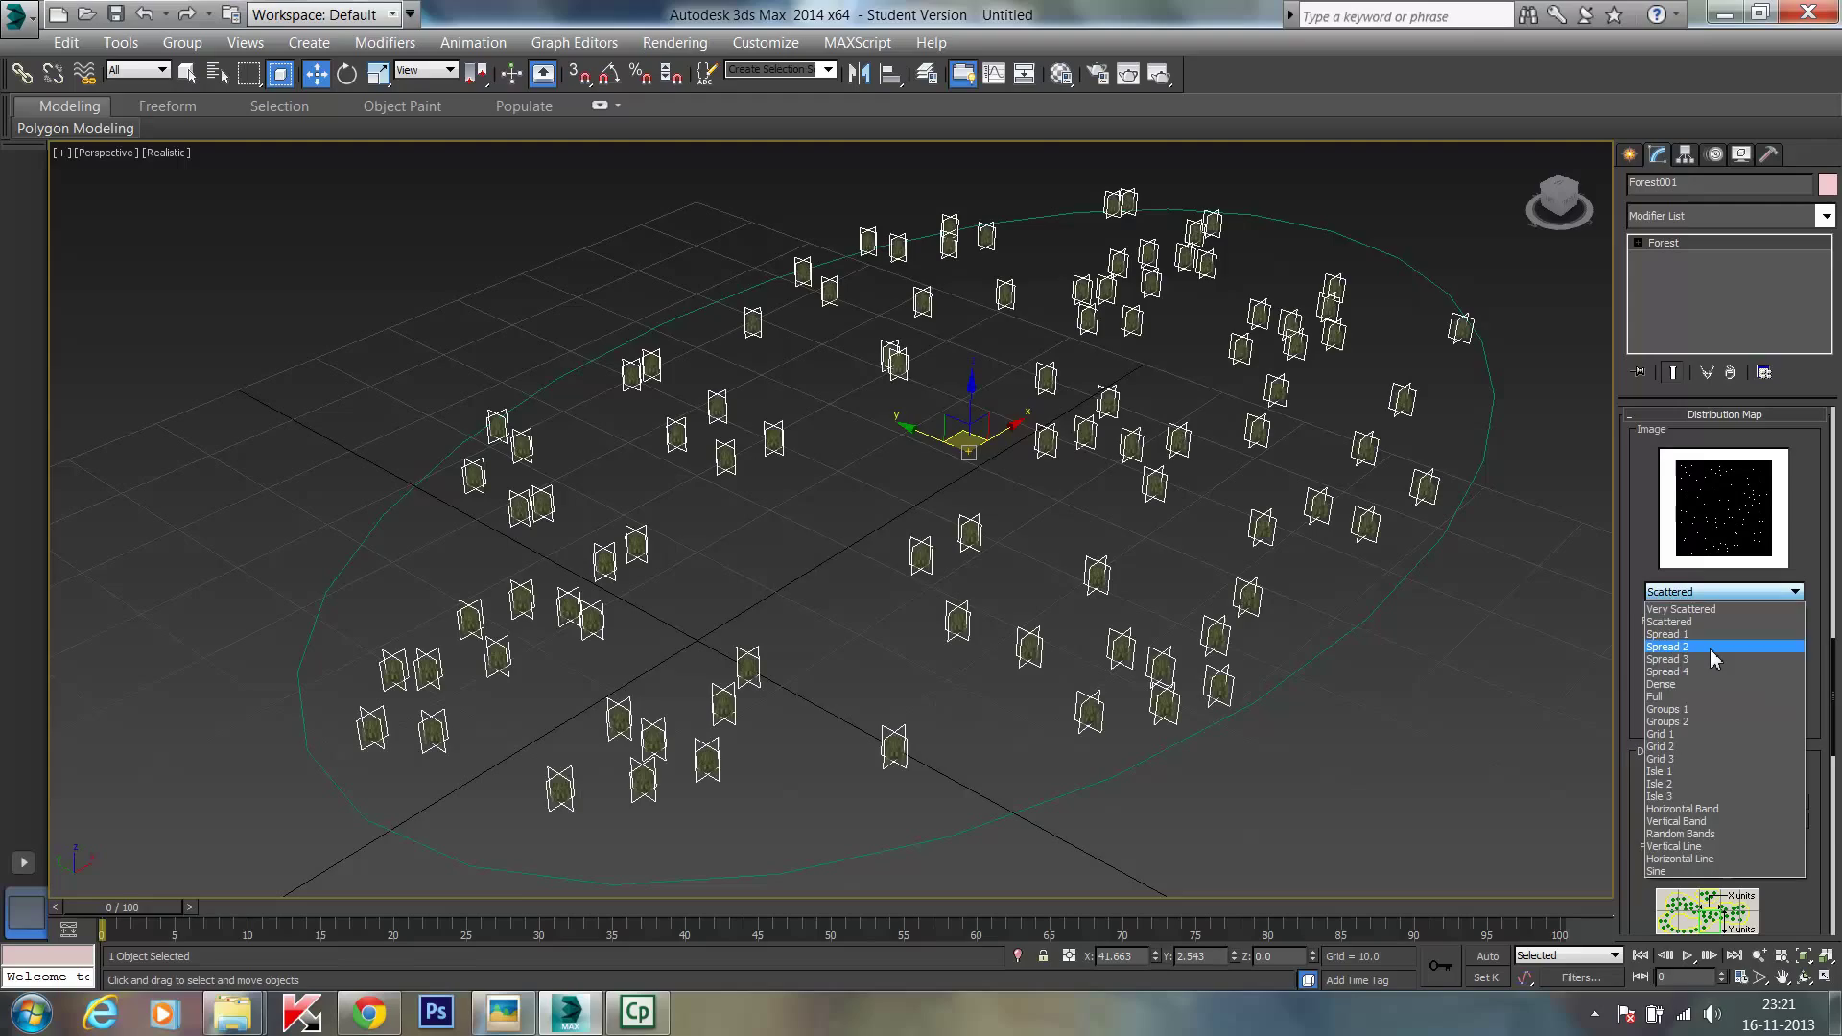
left_click(1711, 643)
left_click(1719, 597)
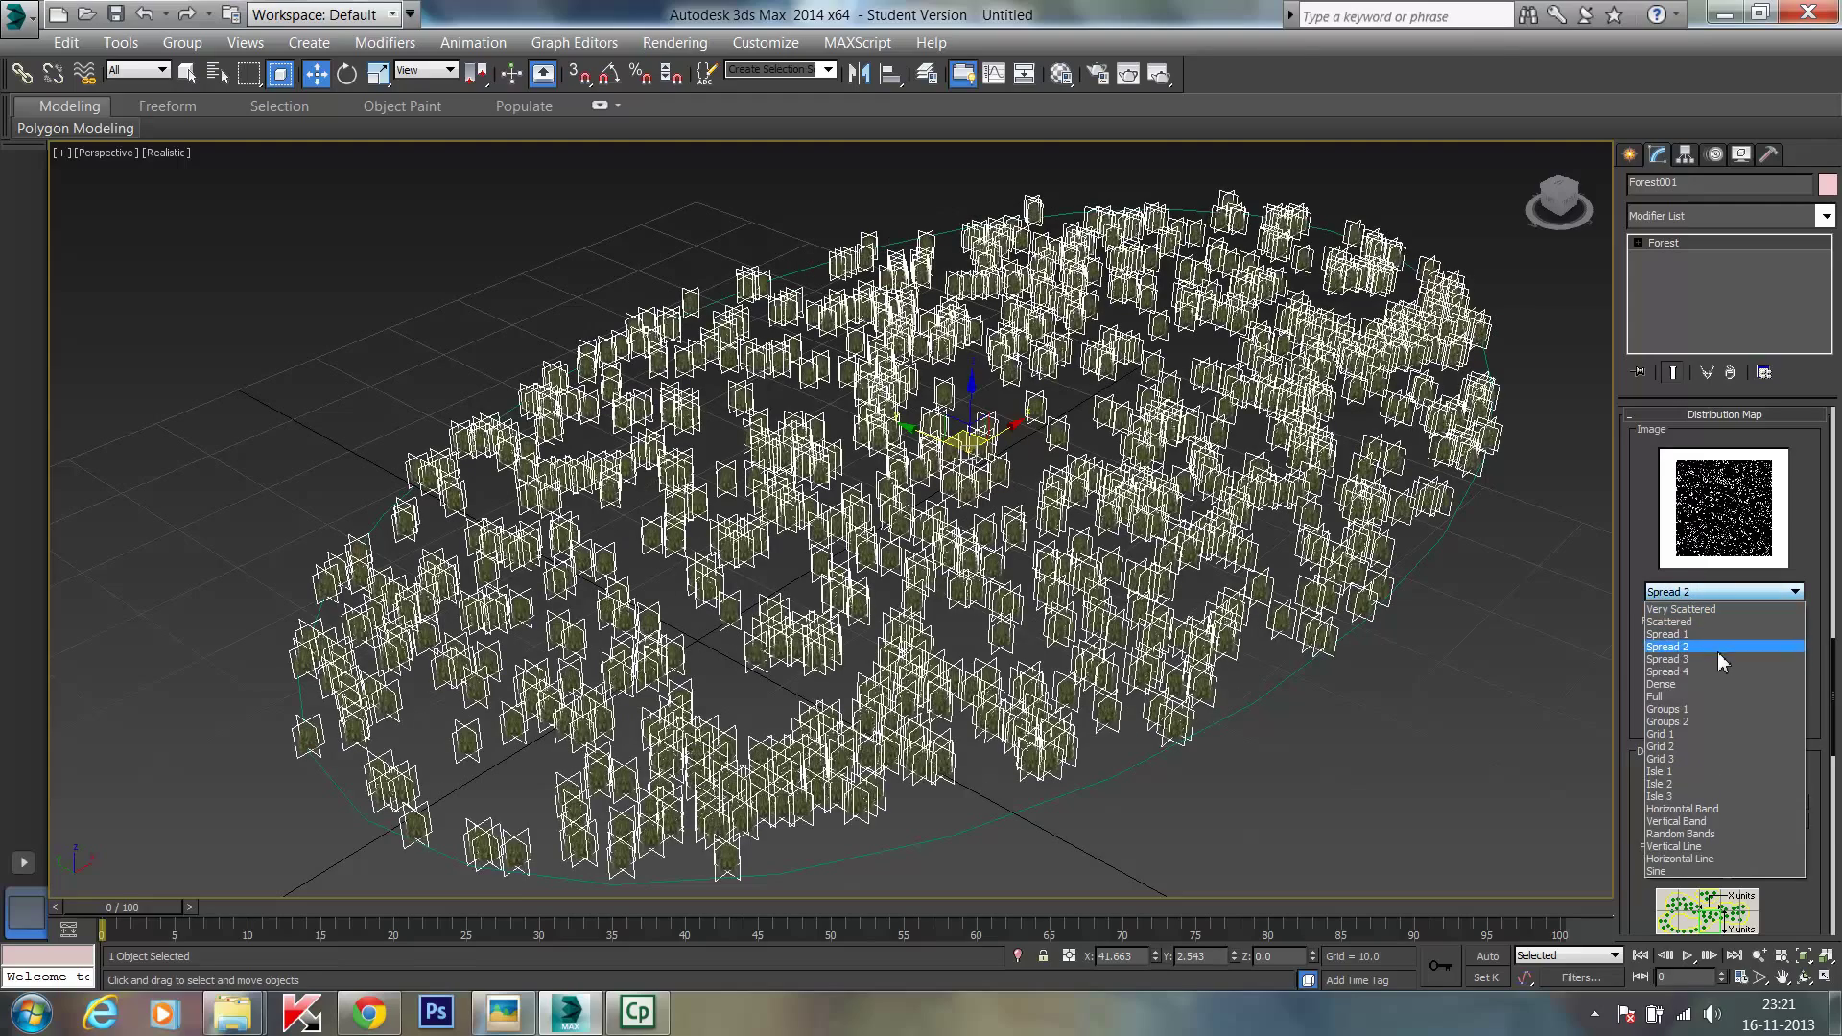
left_click(1716, 682)
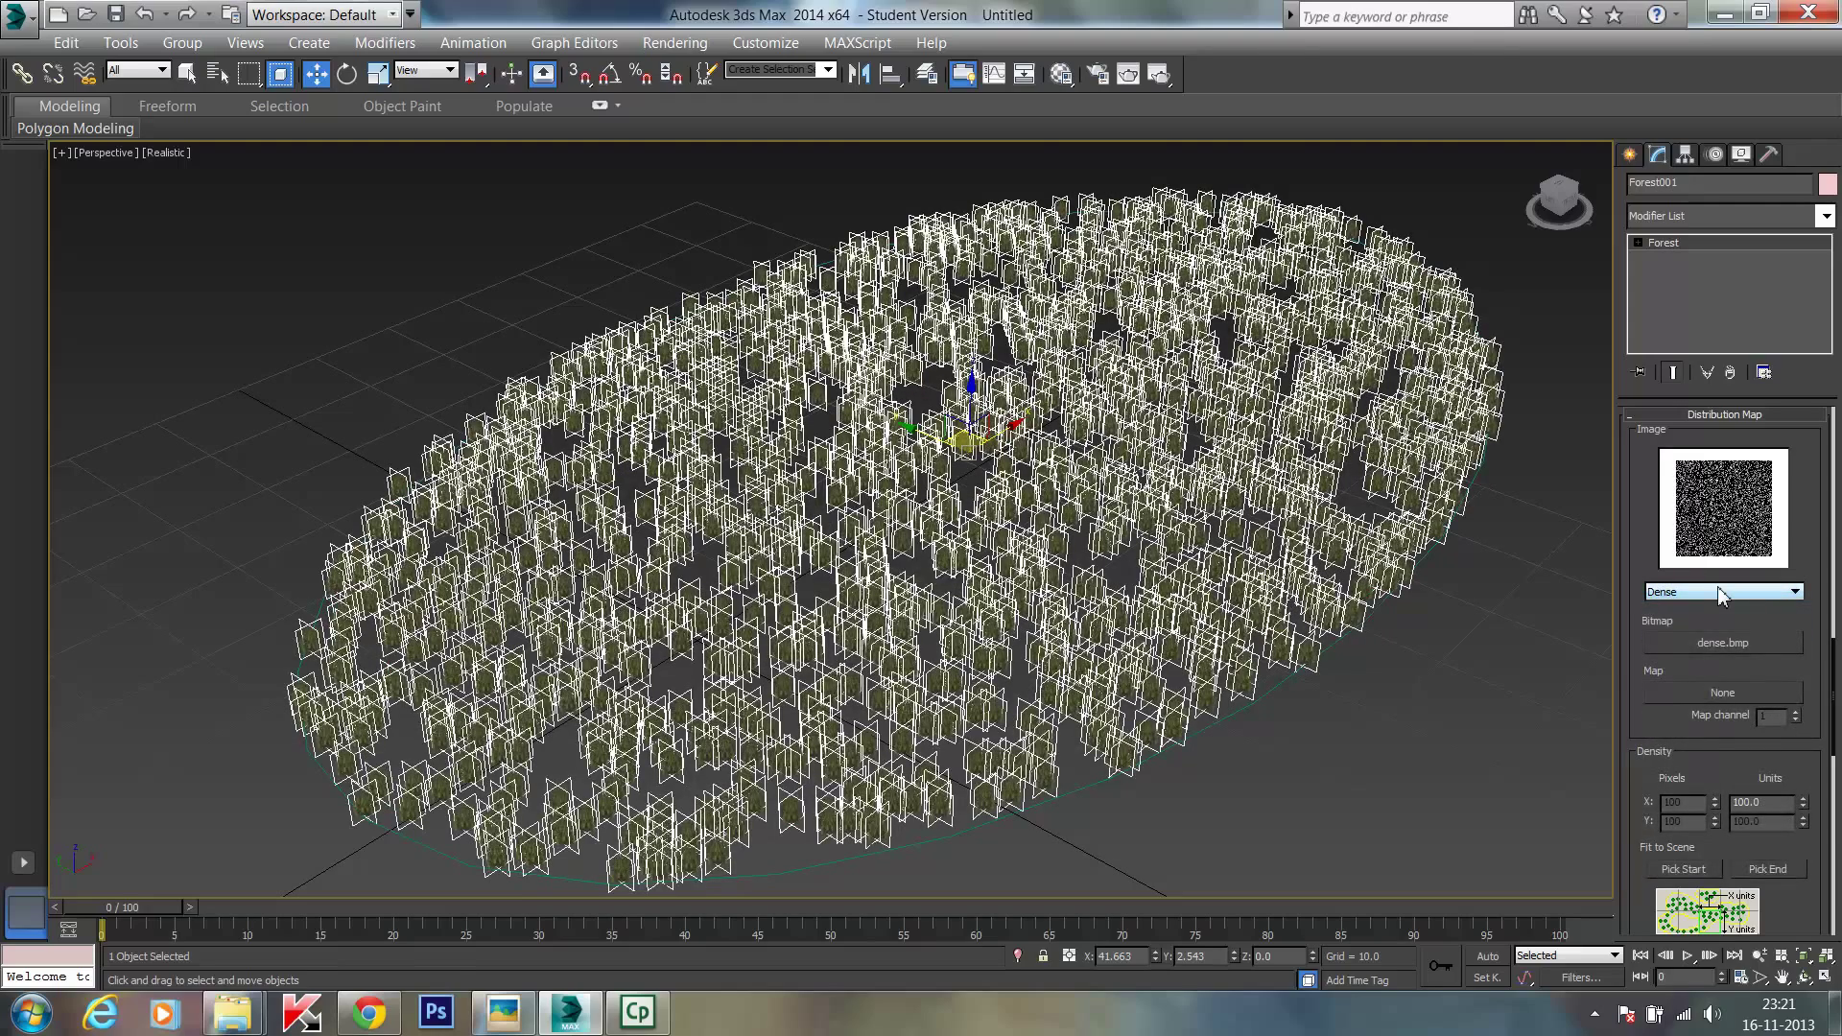
left_click(1718, 591)
left_click(1712, 698)
Step: Try Grid 2, Vertical Band and Groups 2, then settle on Spread 1 (spread1.bmp)
left_click(1733, 601)
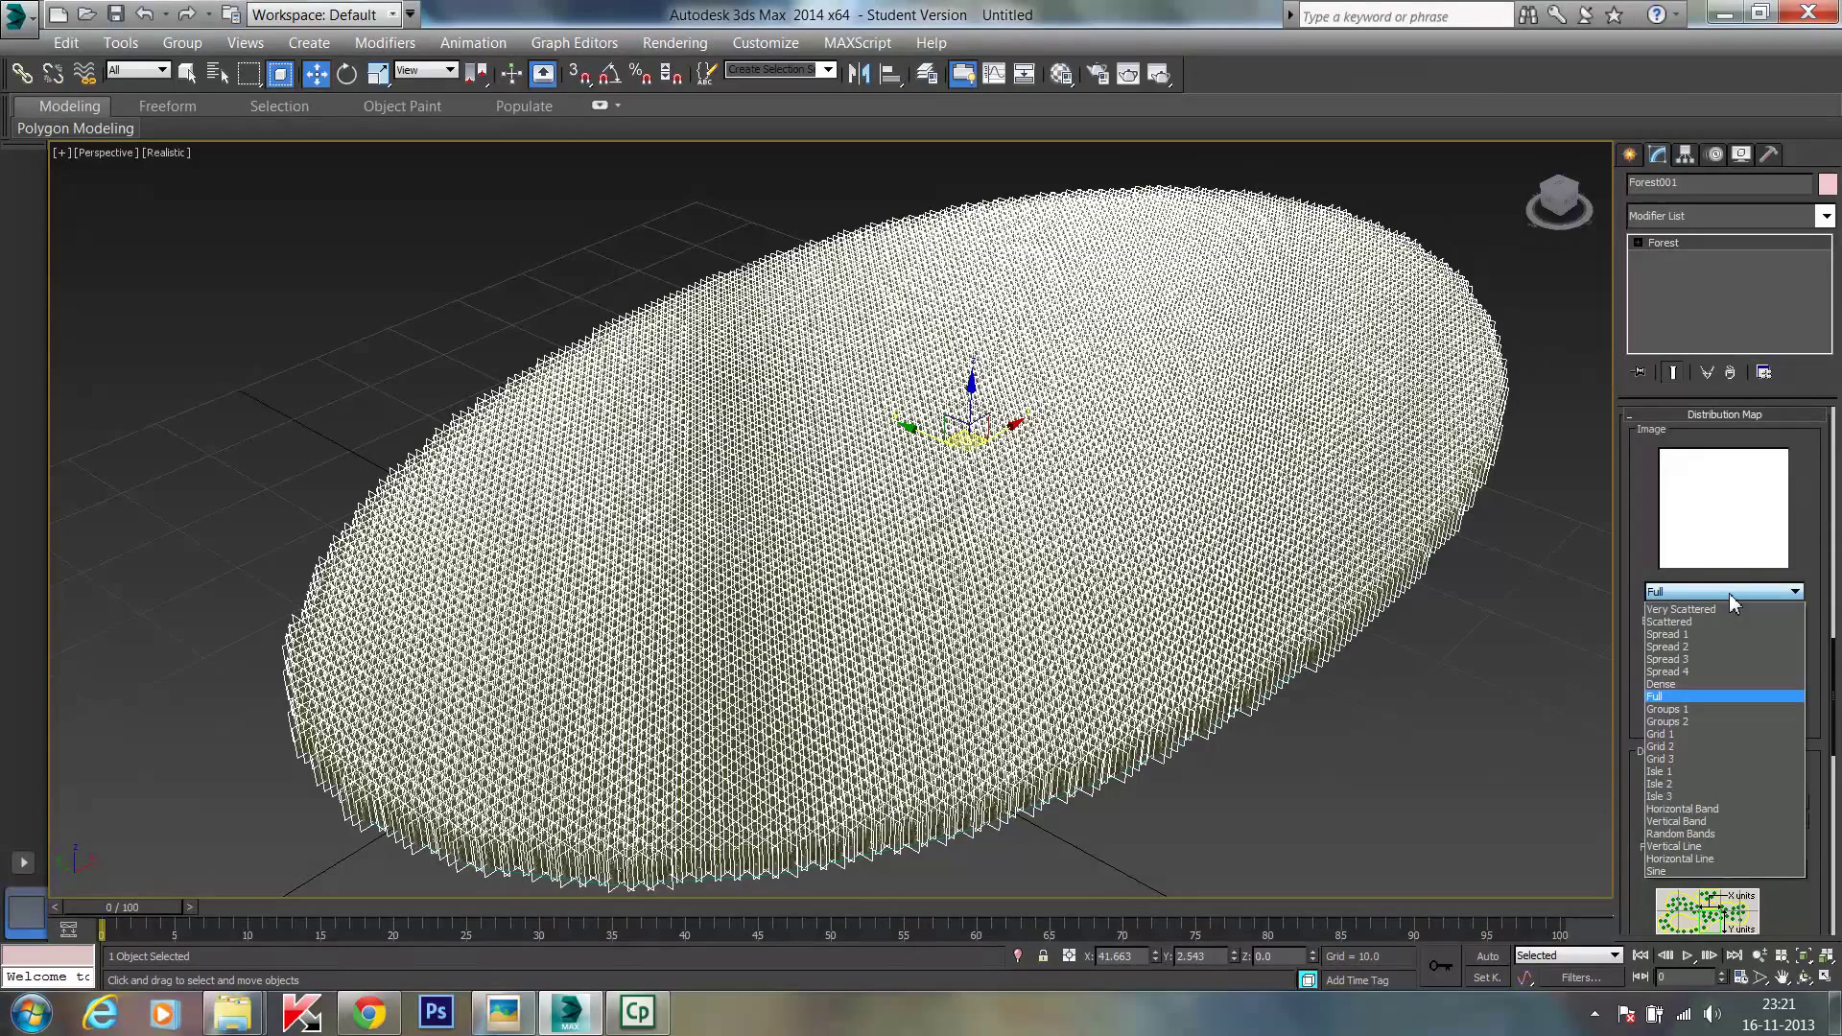
left_click(1697, 747)
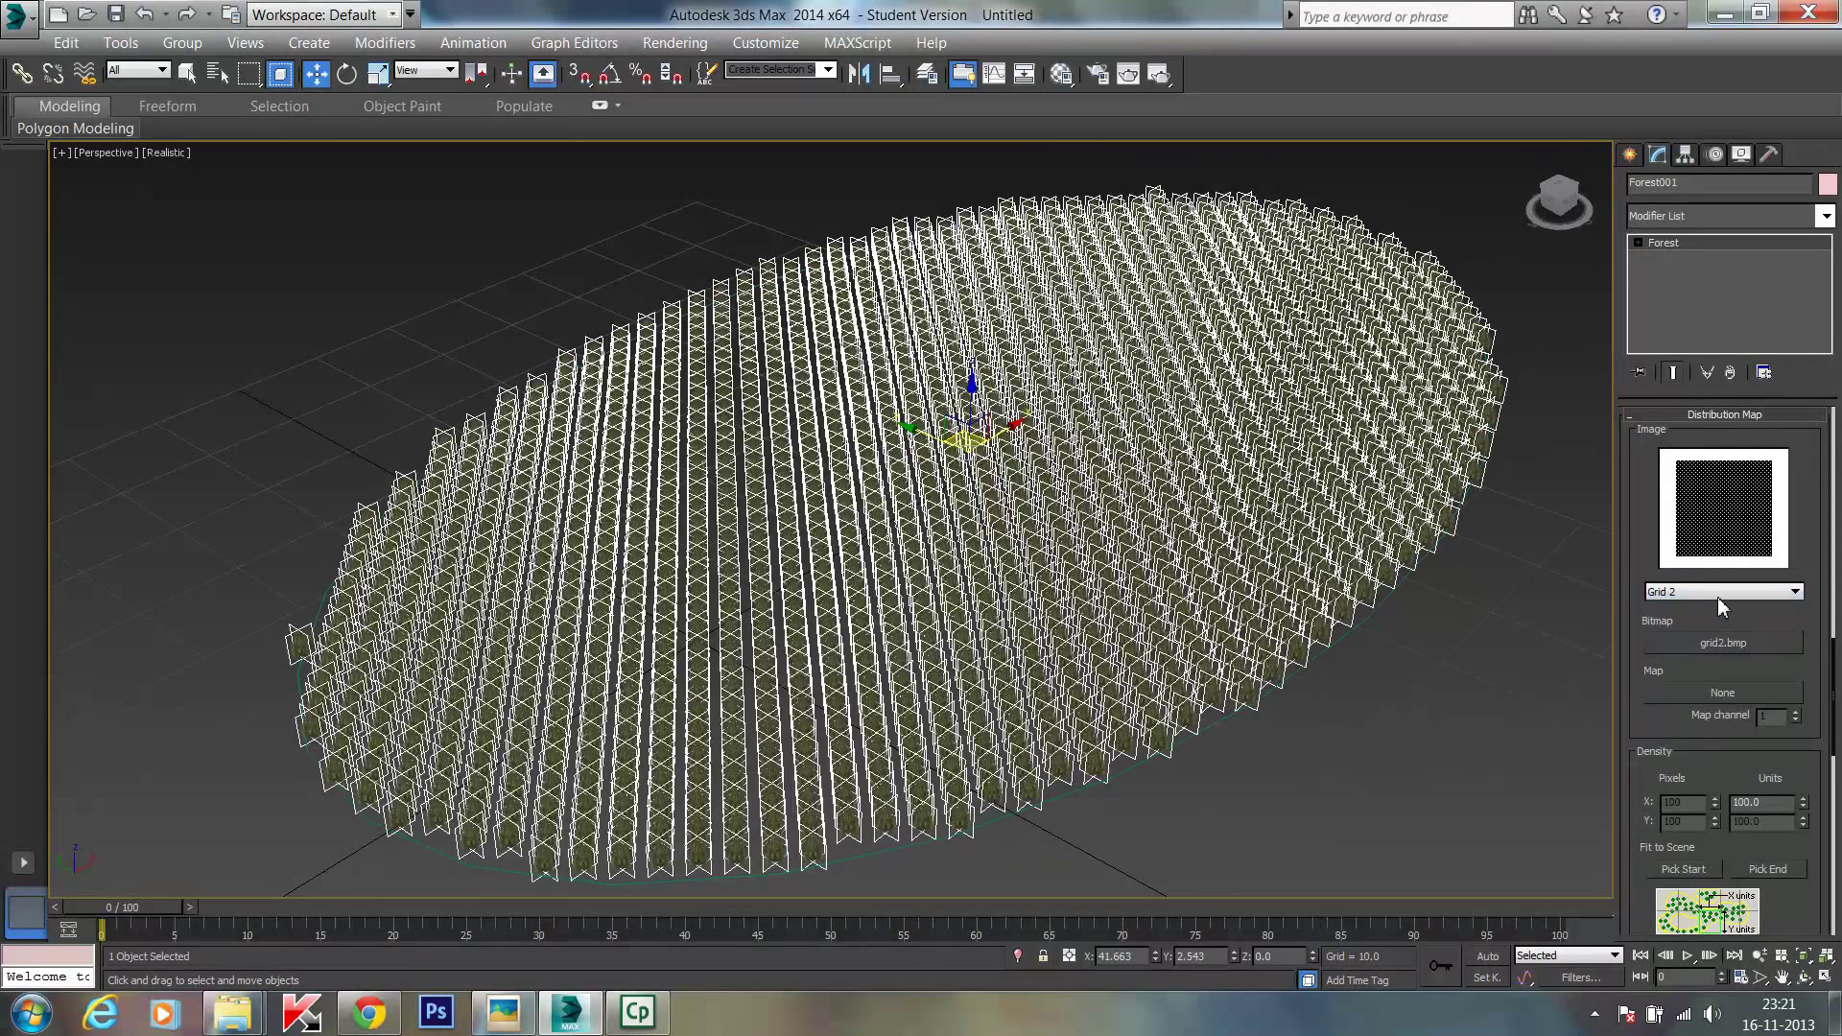
left_click(1717, 592)
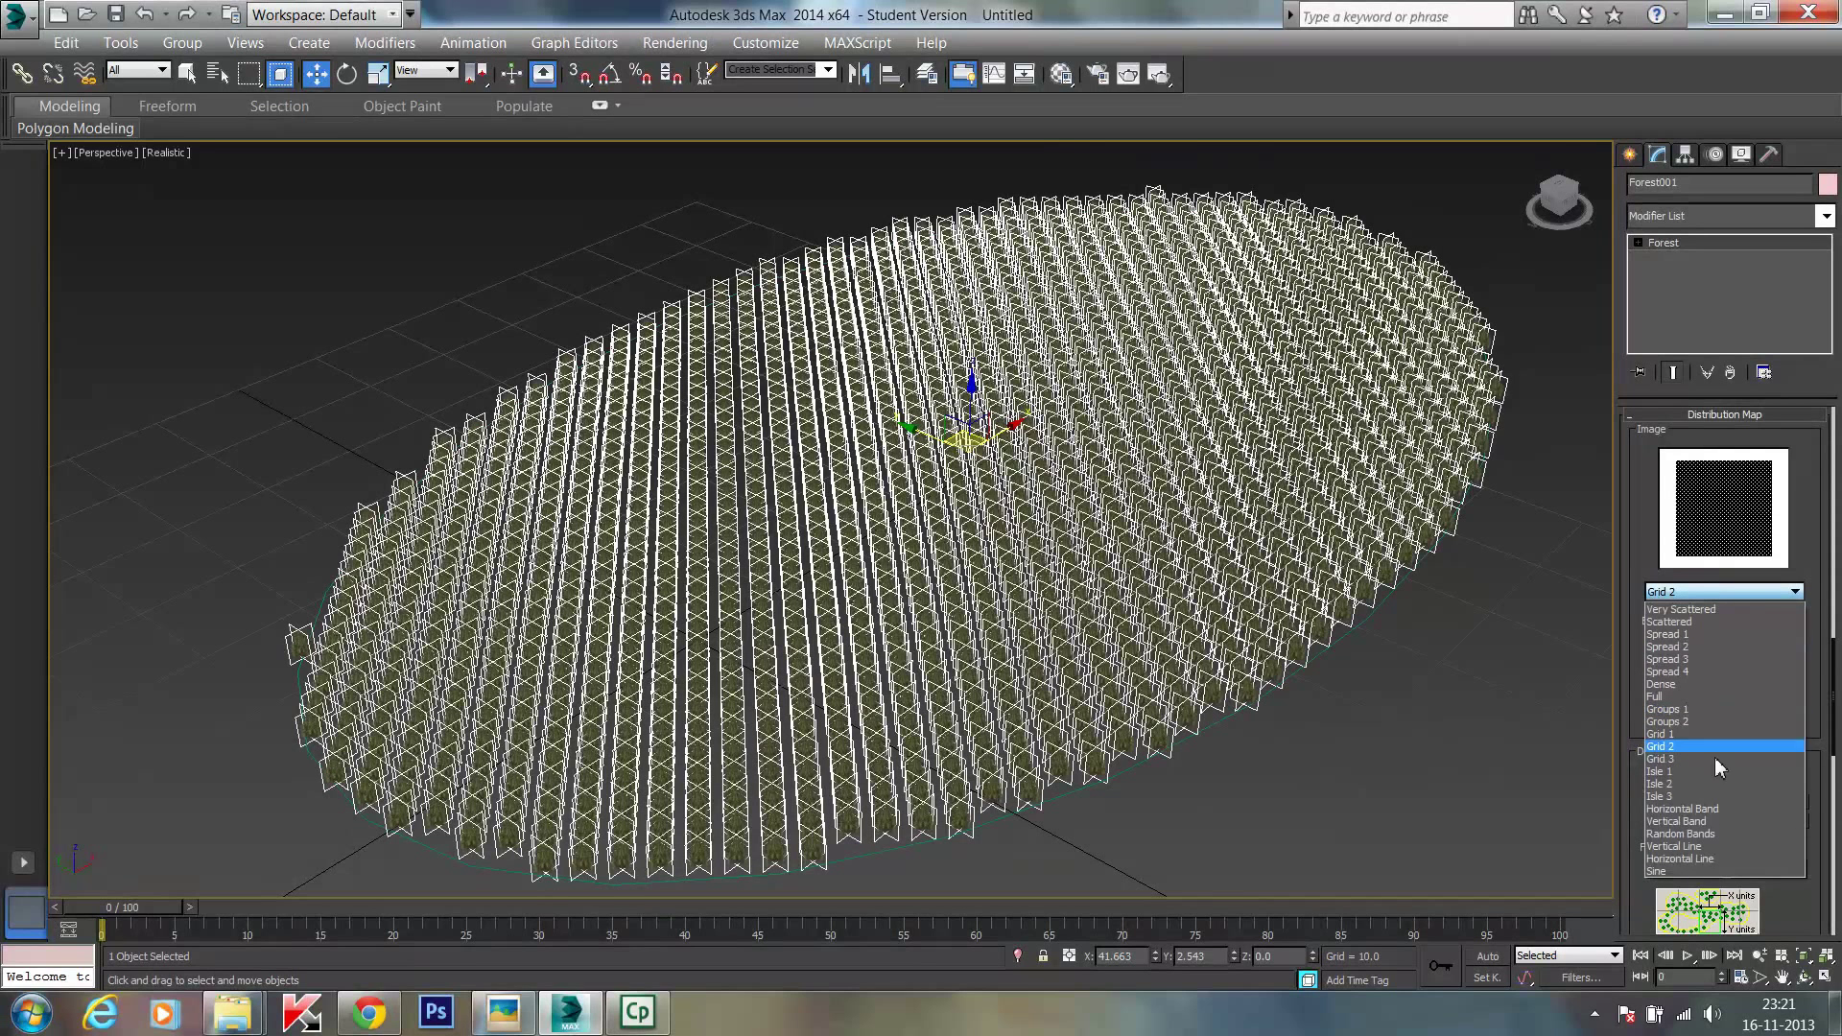
left_click(1692, 823)
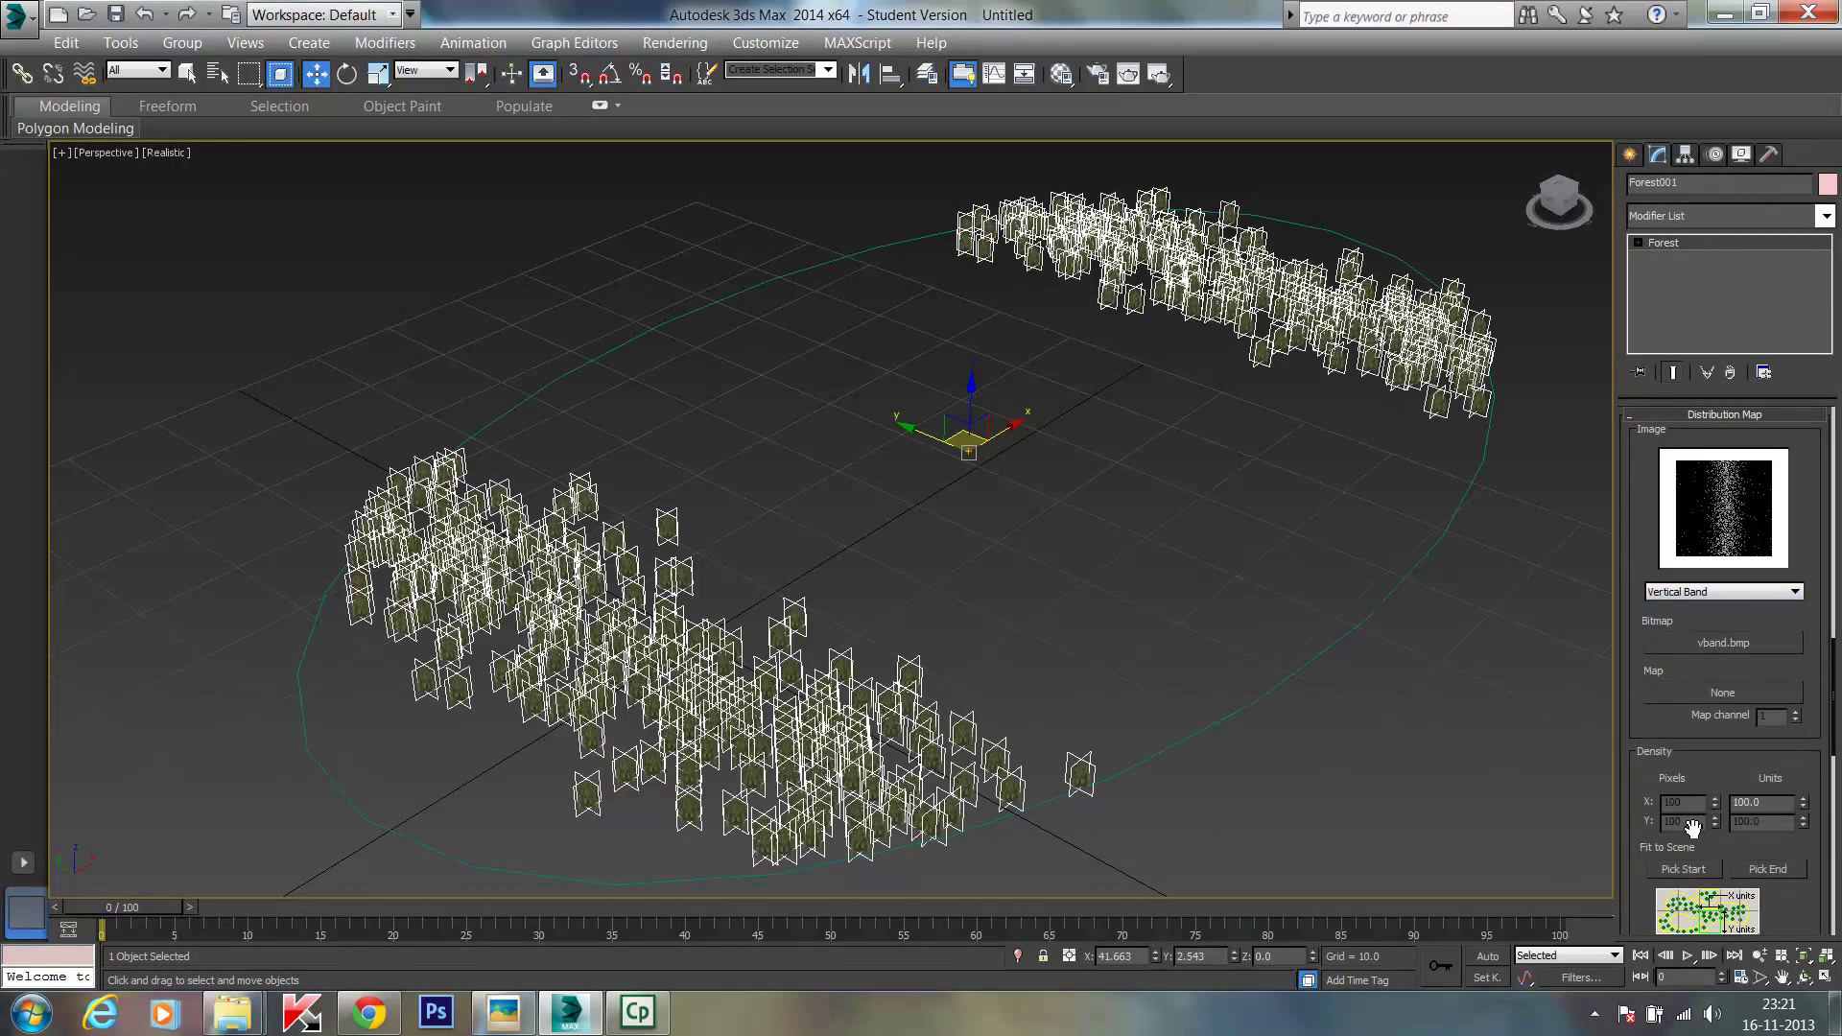
left_click(1741, 595)
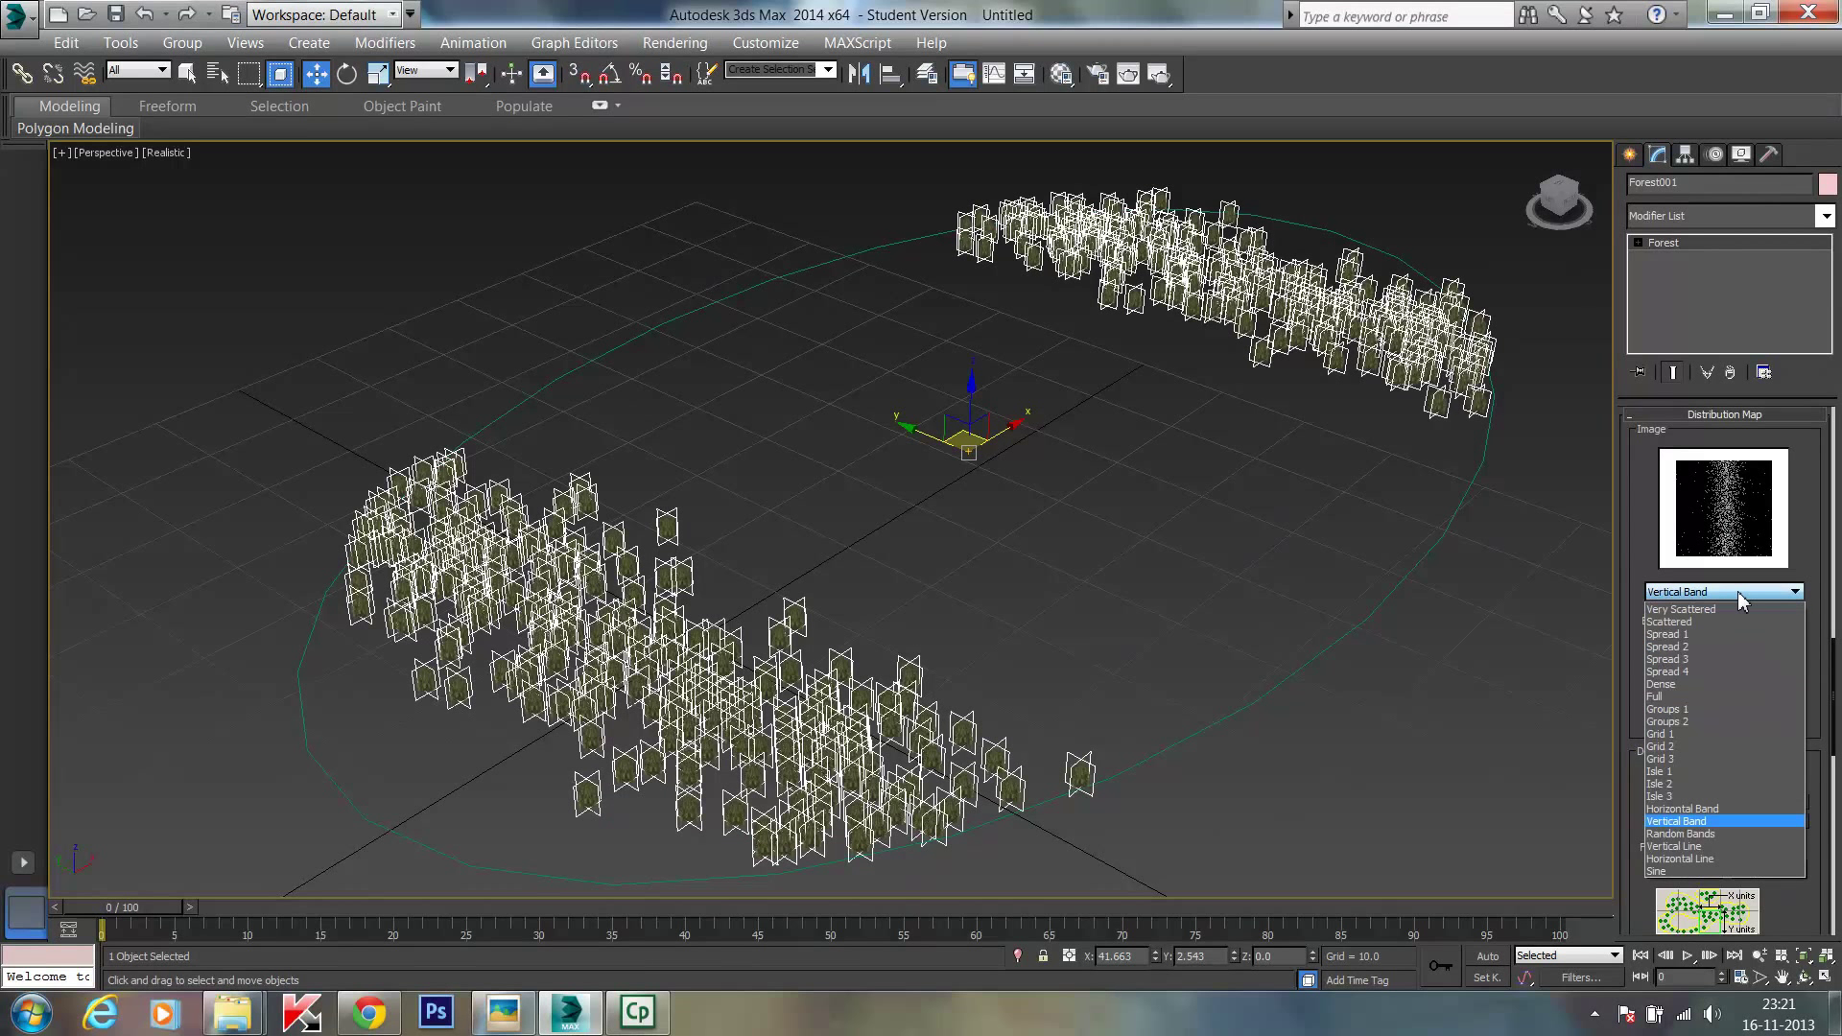
left_click(1701, 723)
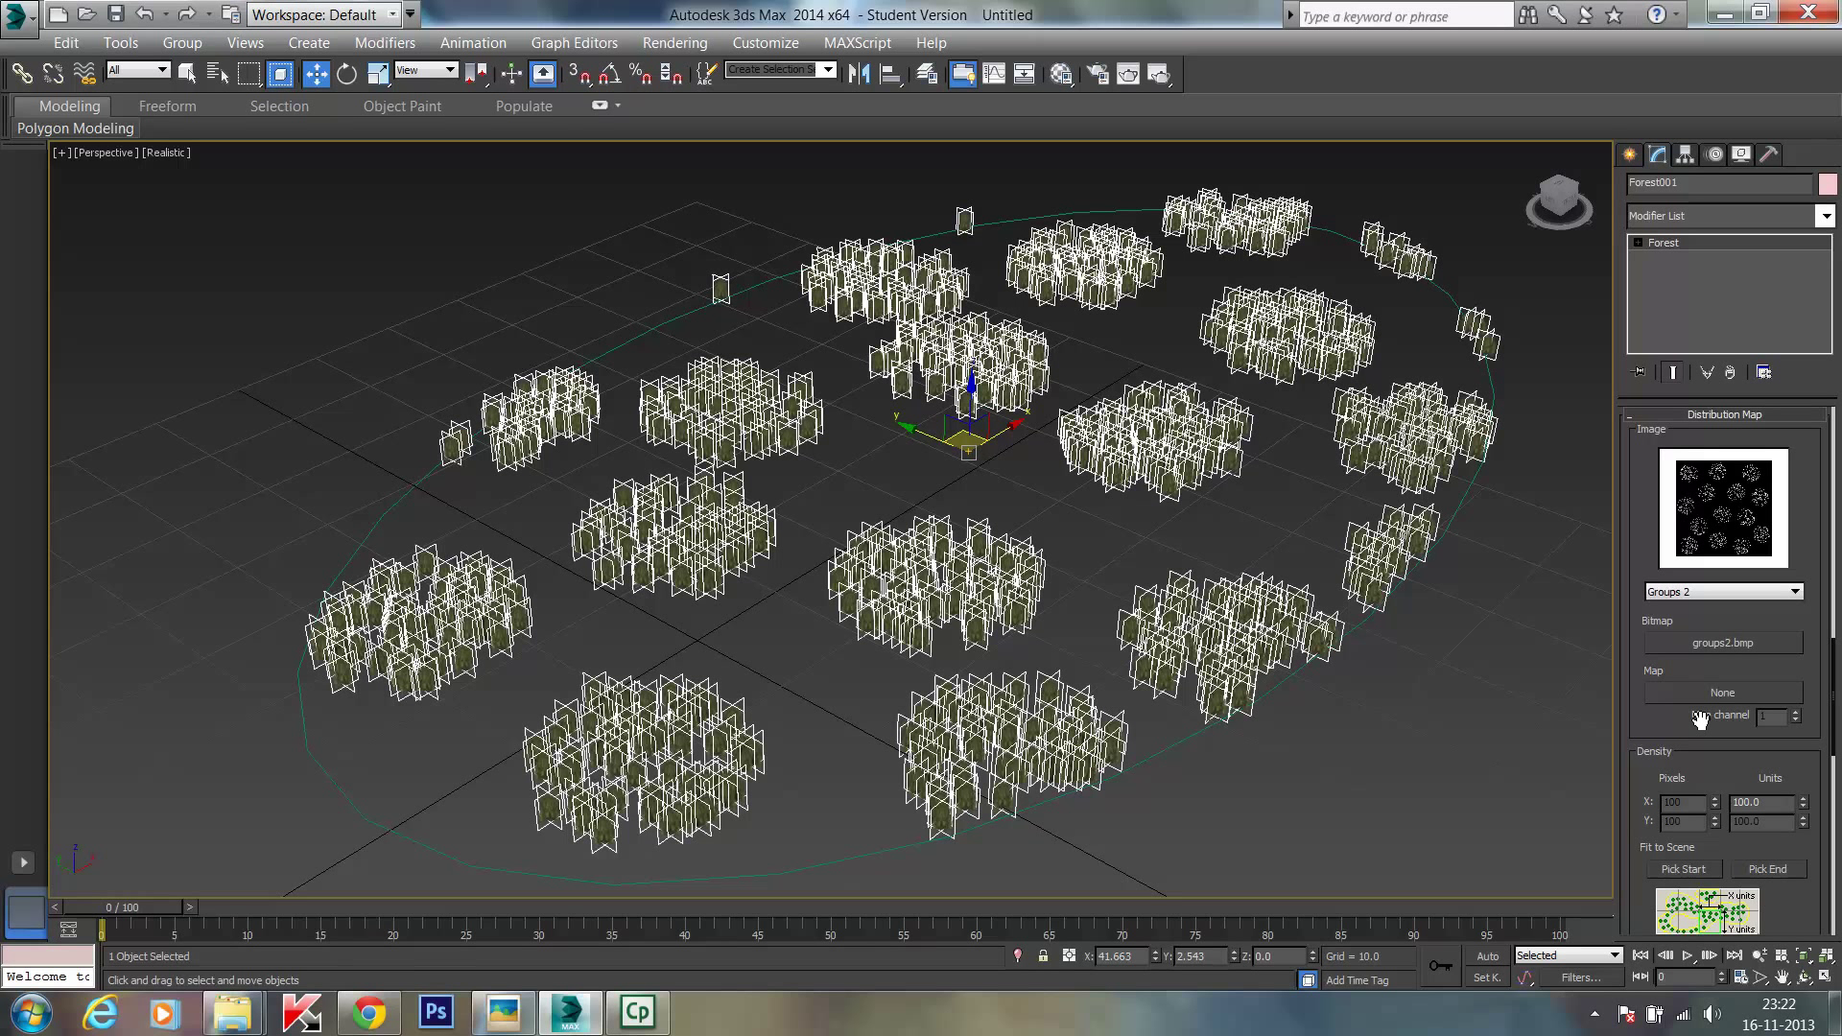
left_click(1770, 592)
left_click(1743, 634)
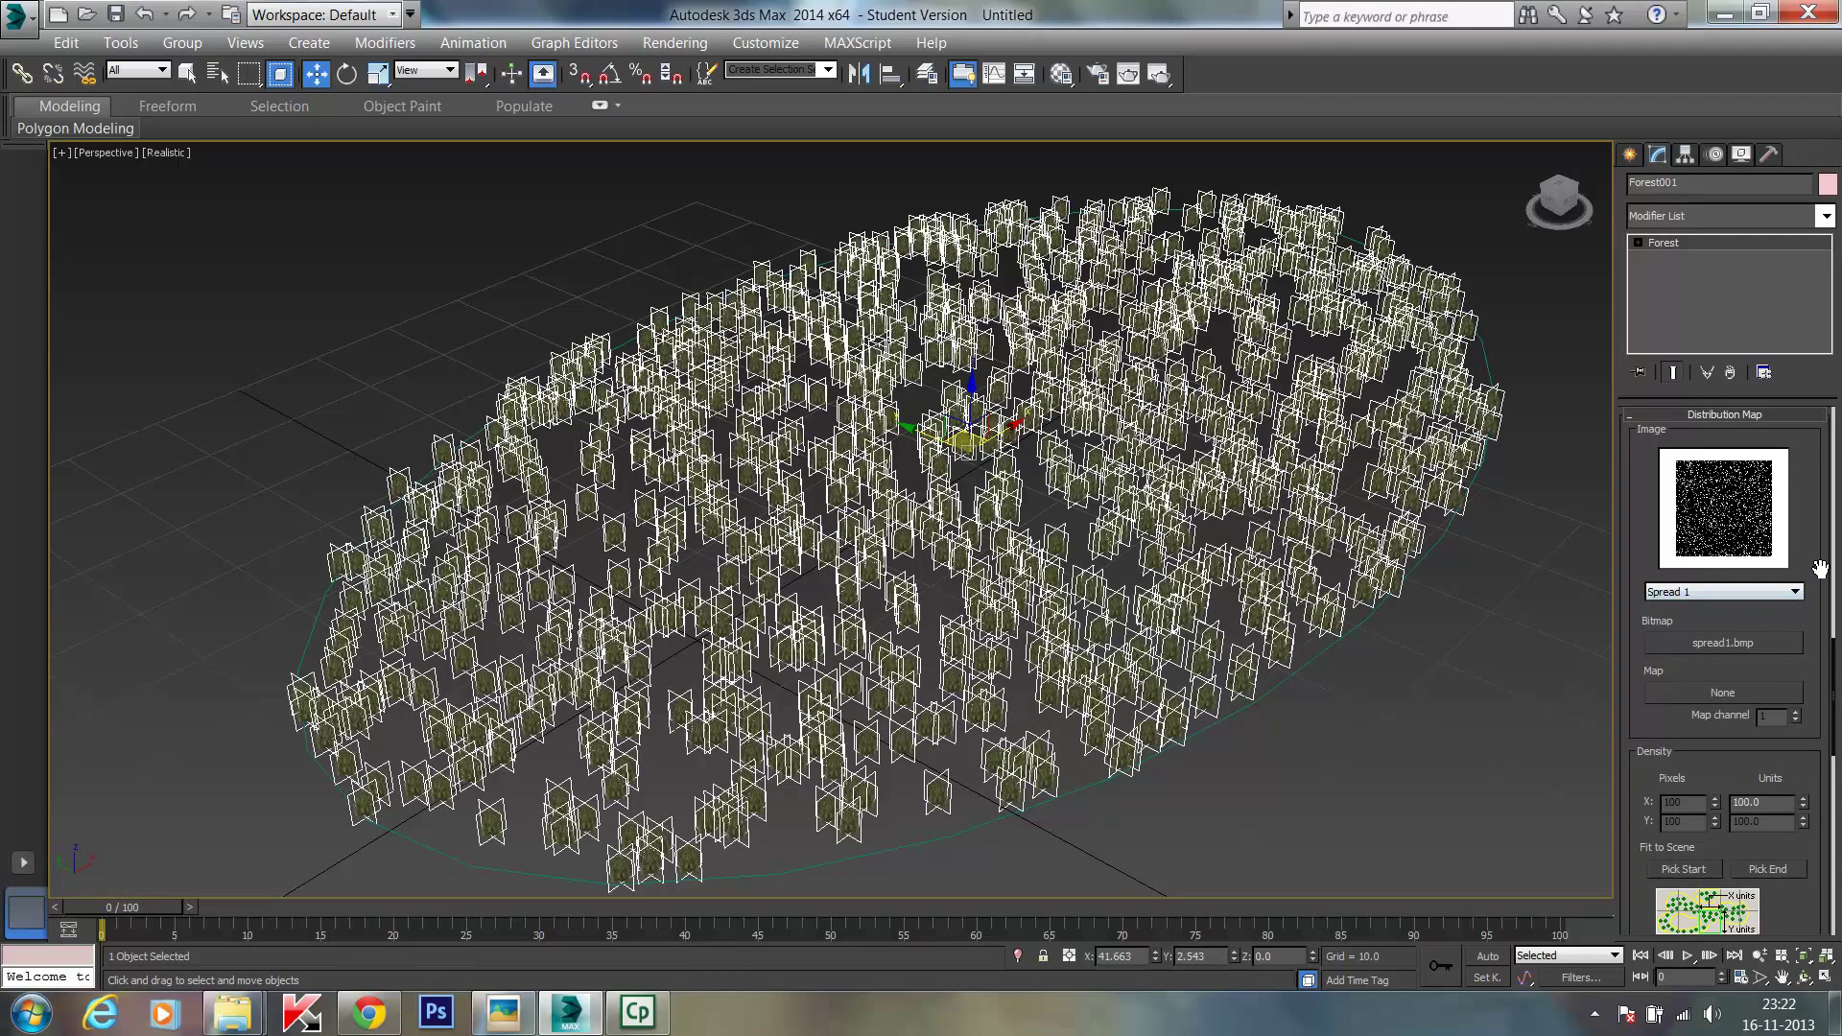
Step: Scroll Forest001's settings and collapse the Distribution Map rollout
scroll(1818, 595, "down", 3)
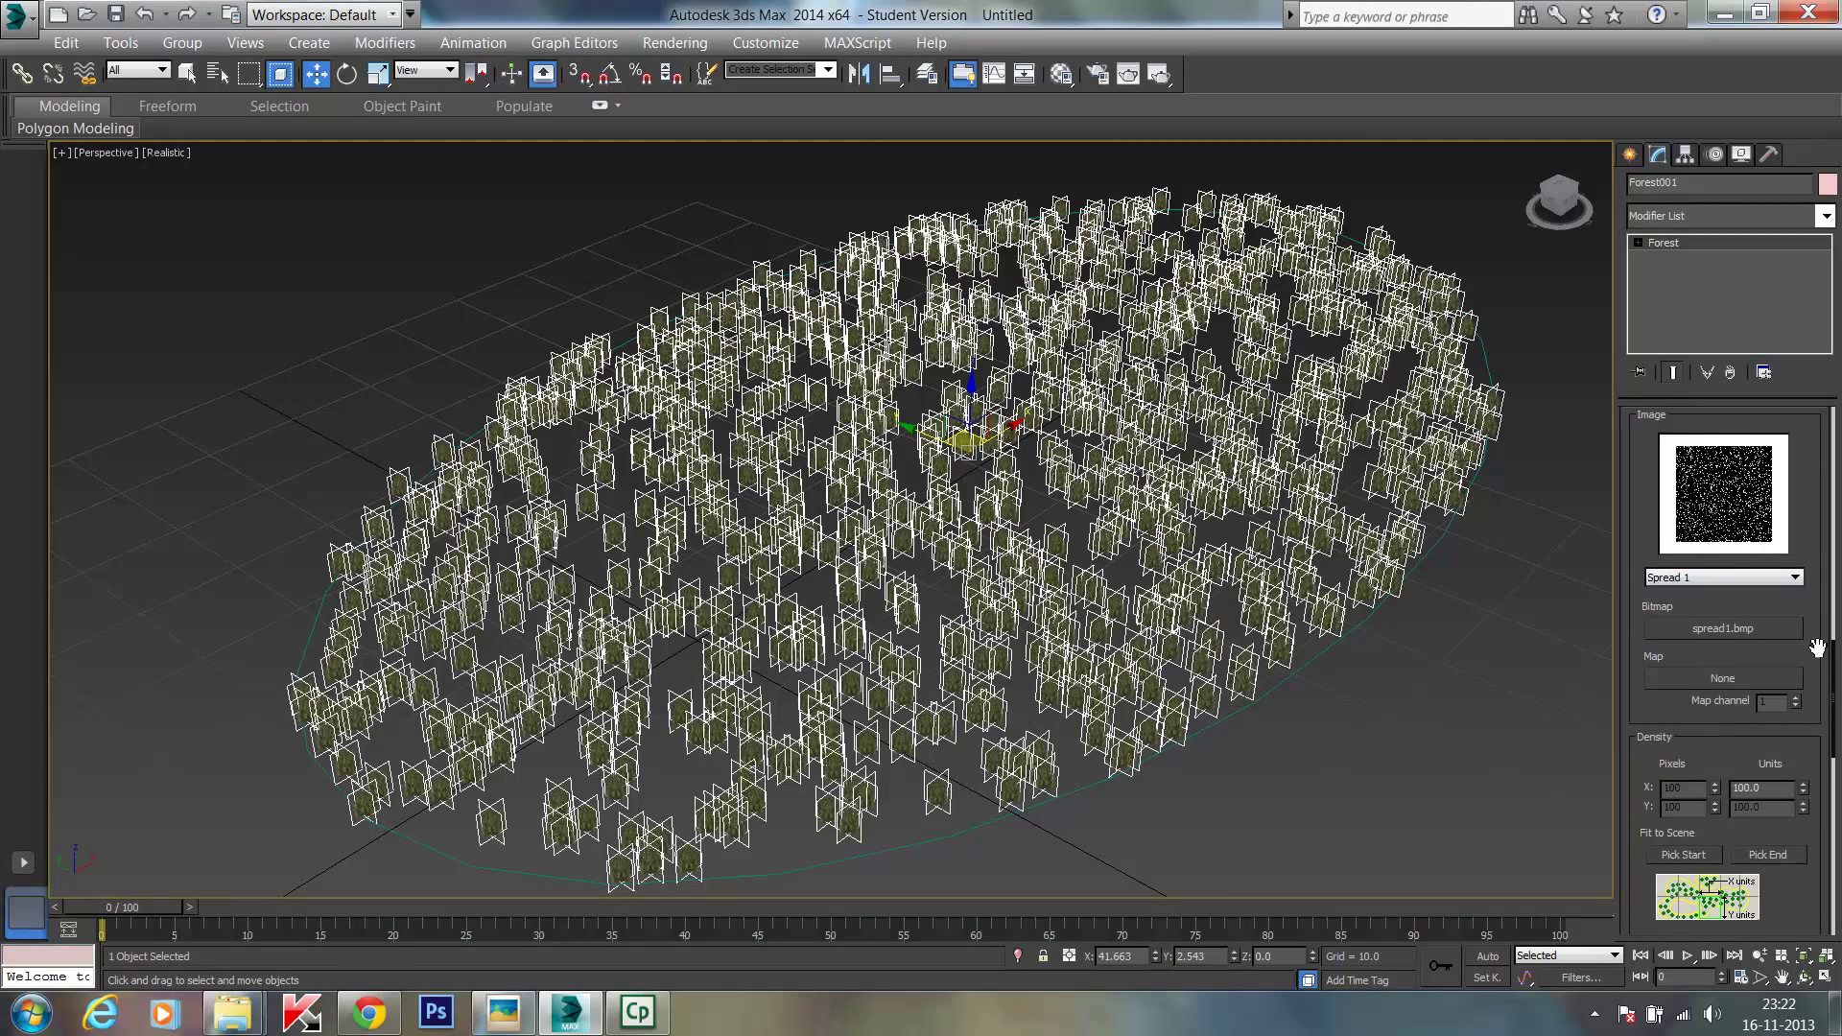
scroll(1818, 594, "down", 8)
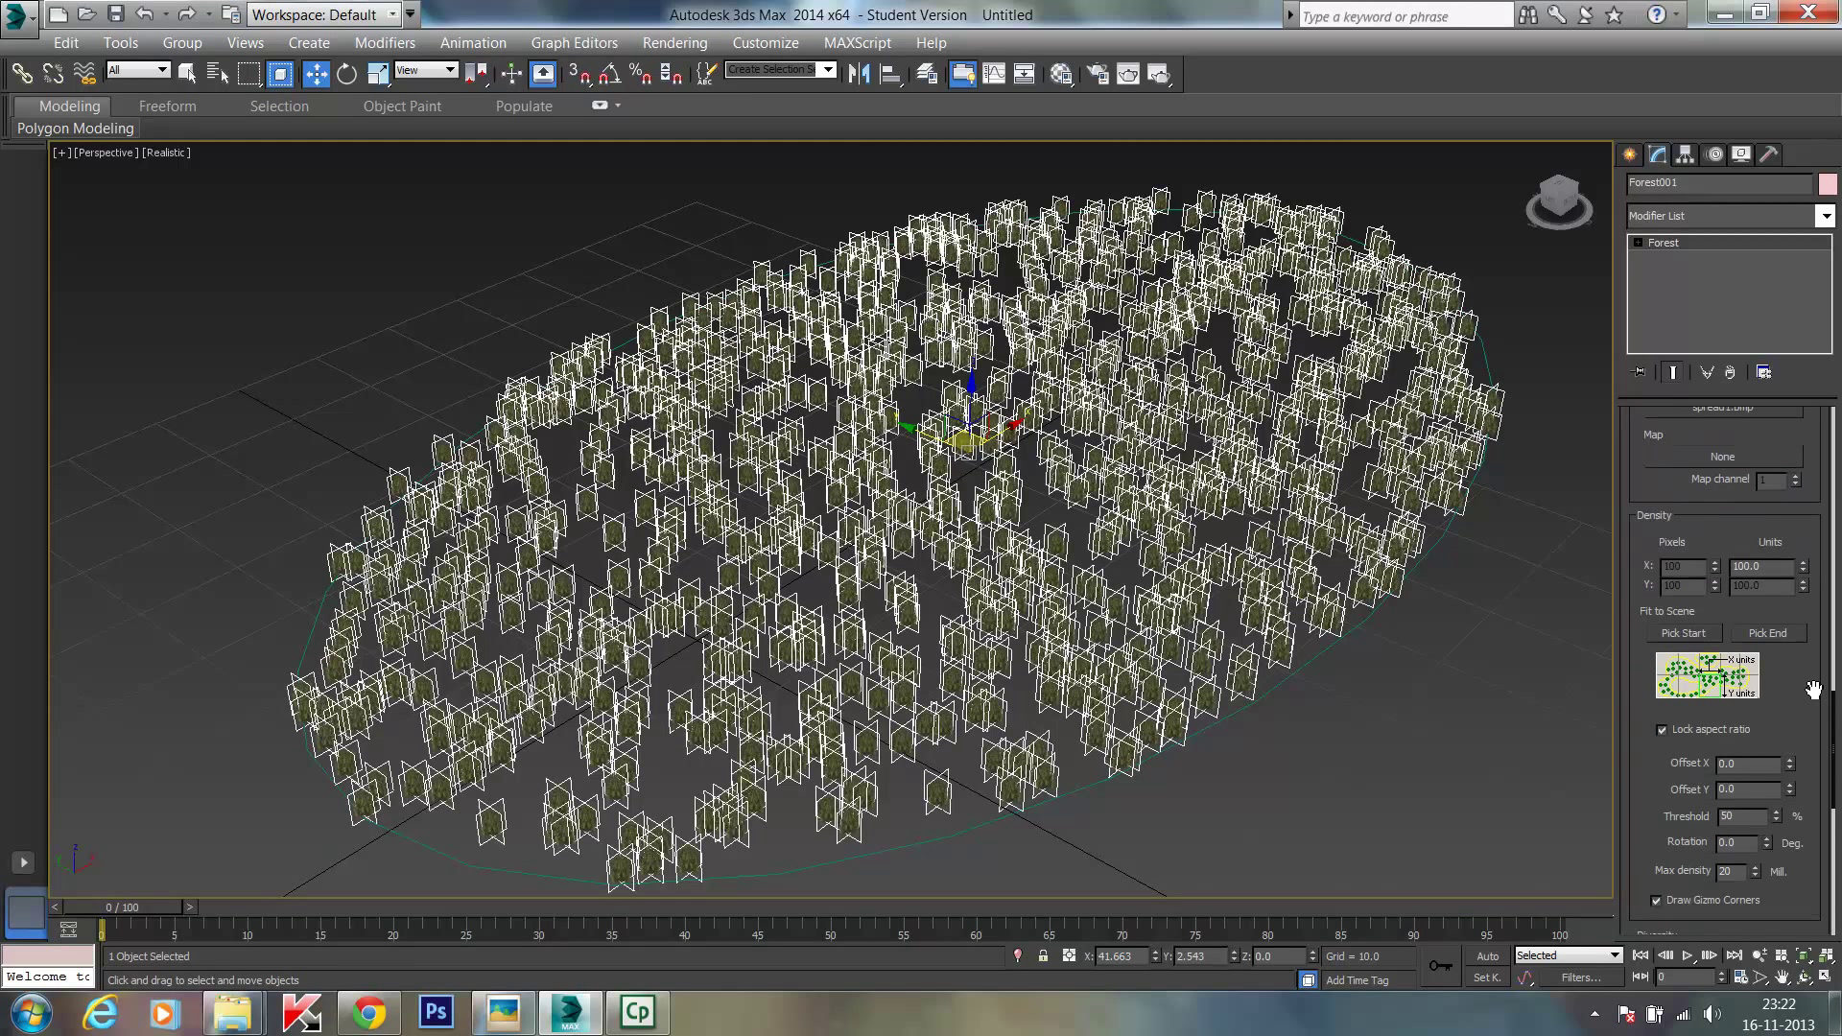
scroll(1816, 660, "up", 10)
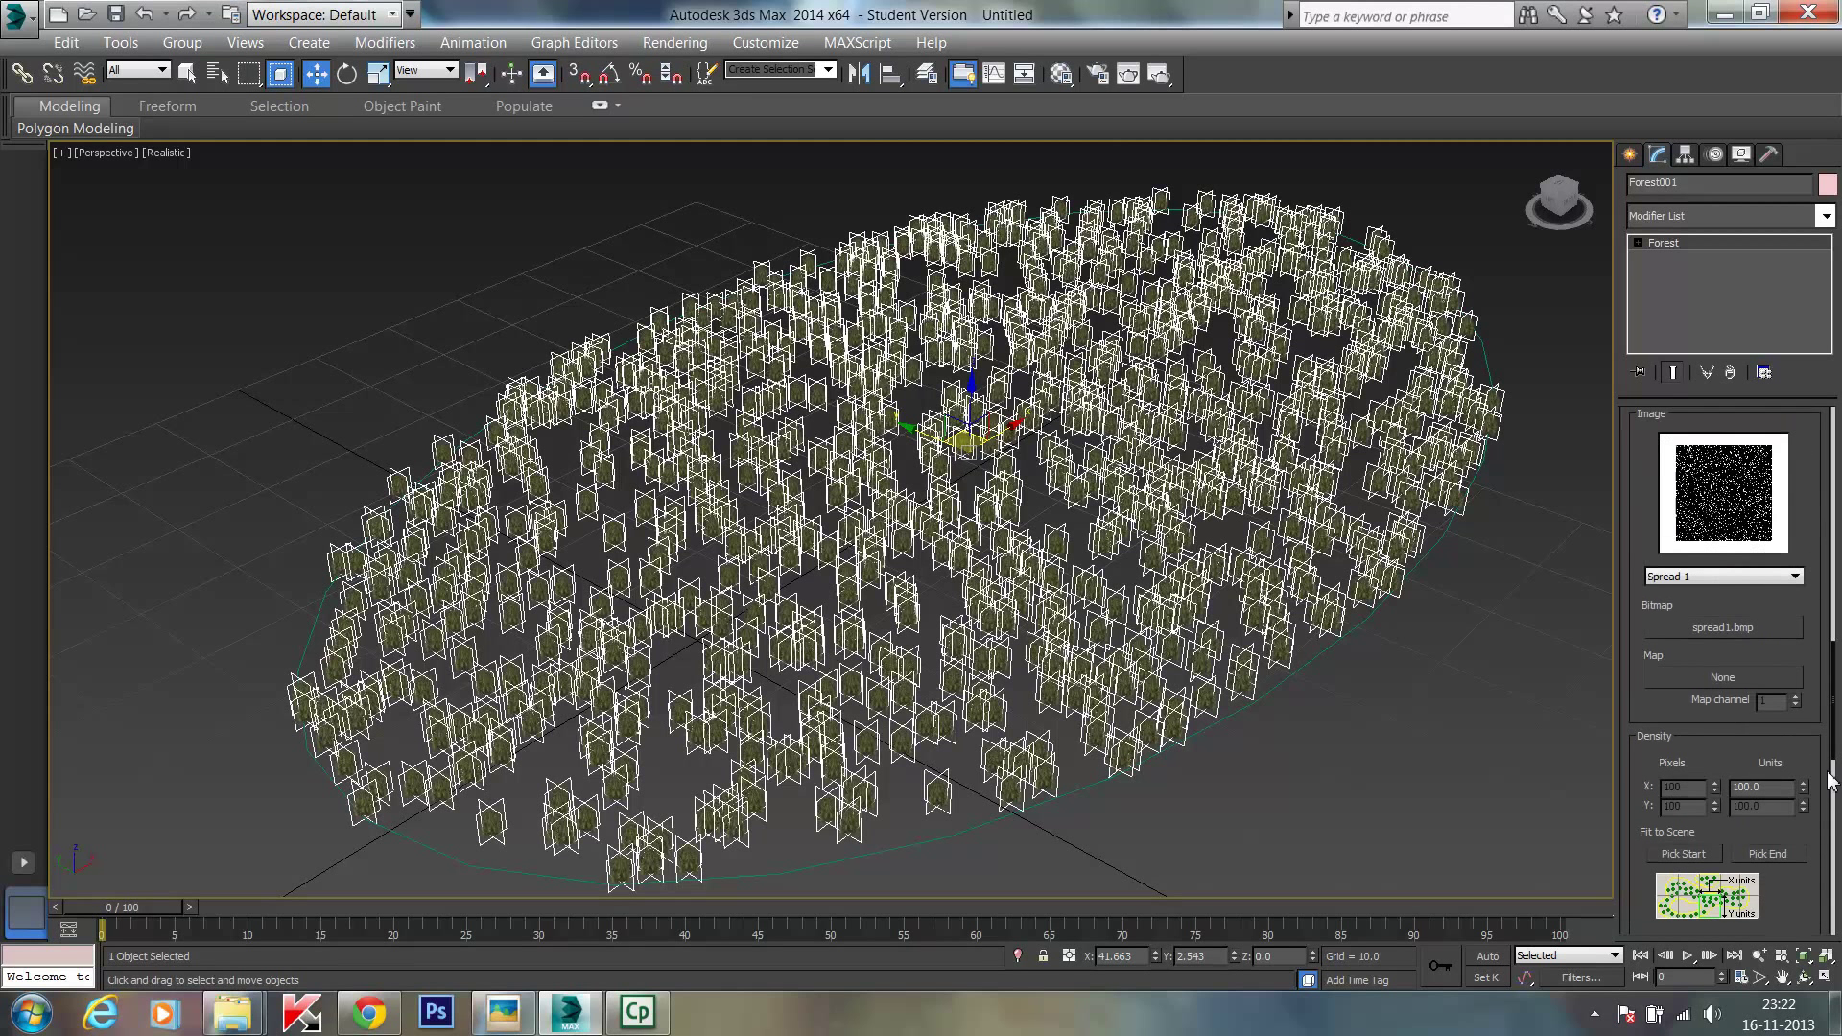
left_click_drag(1822, 538, 1819, 580)
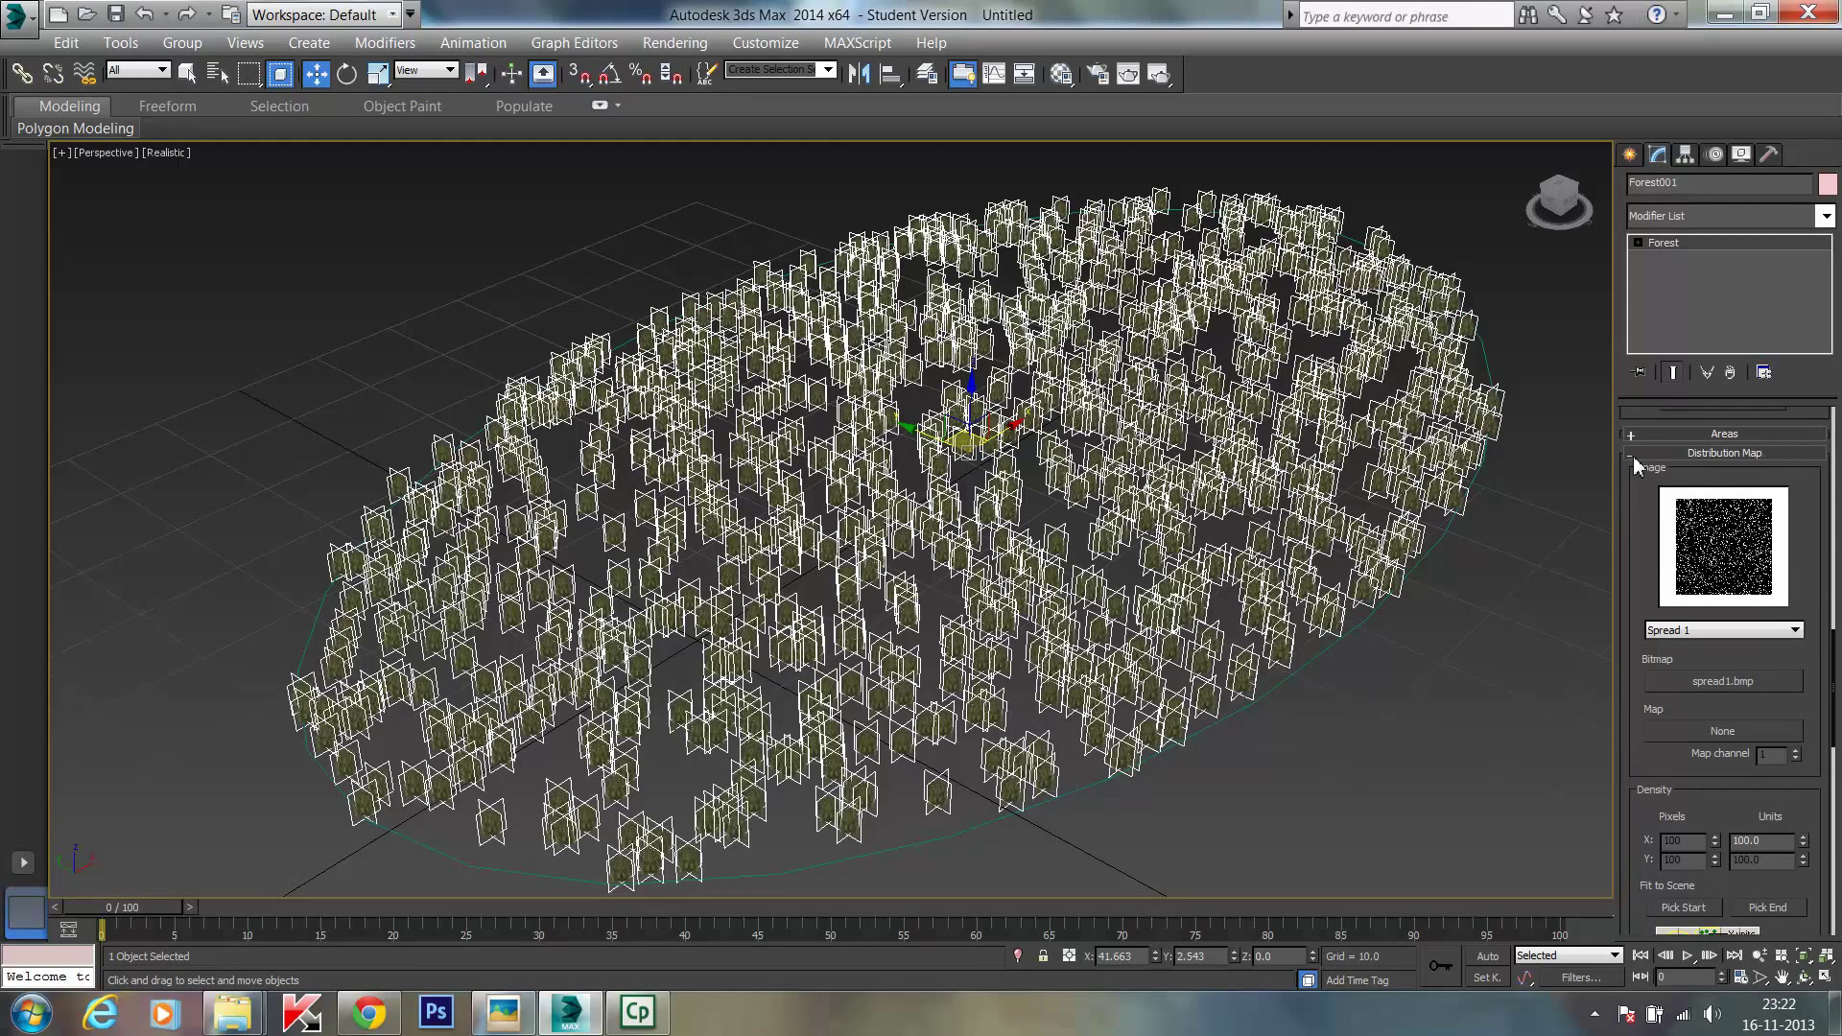
left_click(1633, 457)
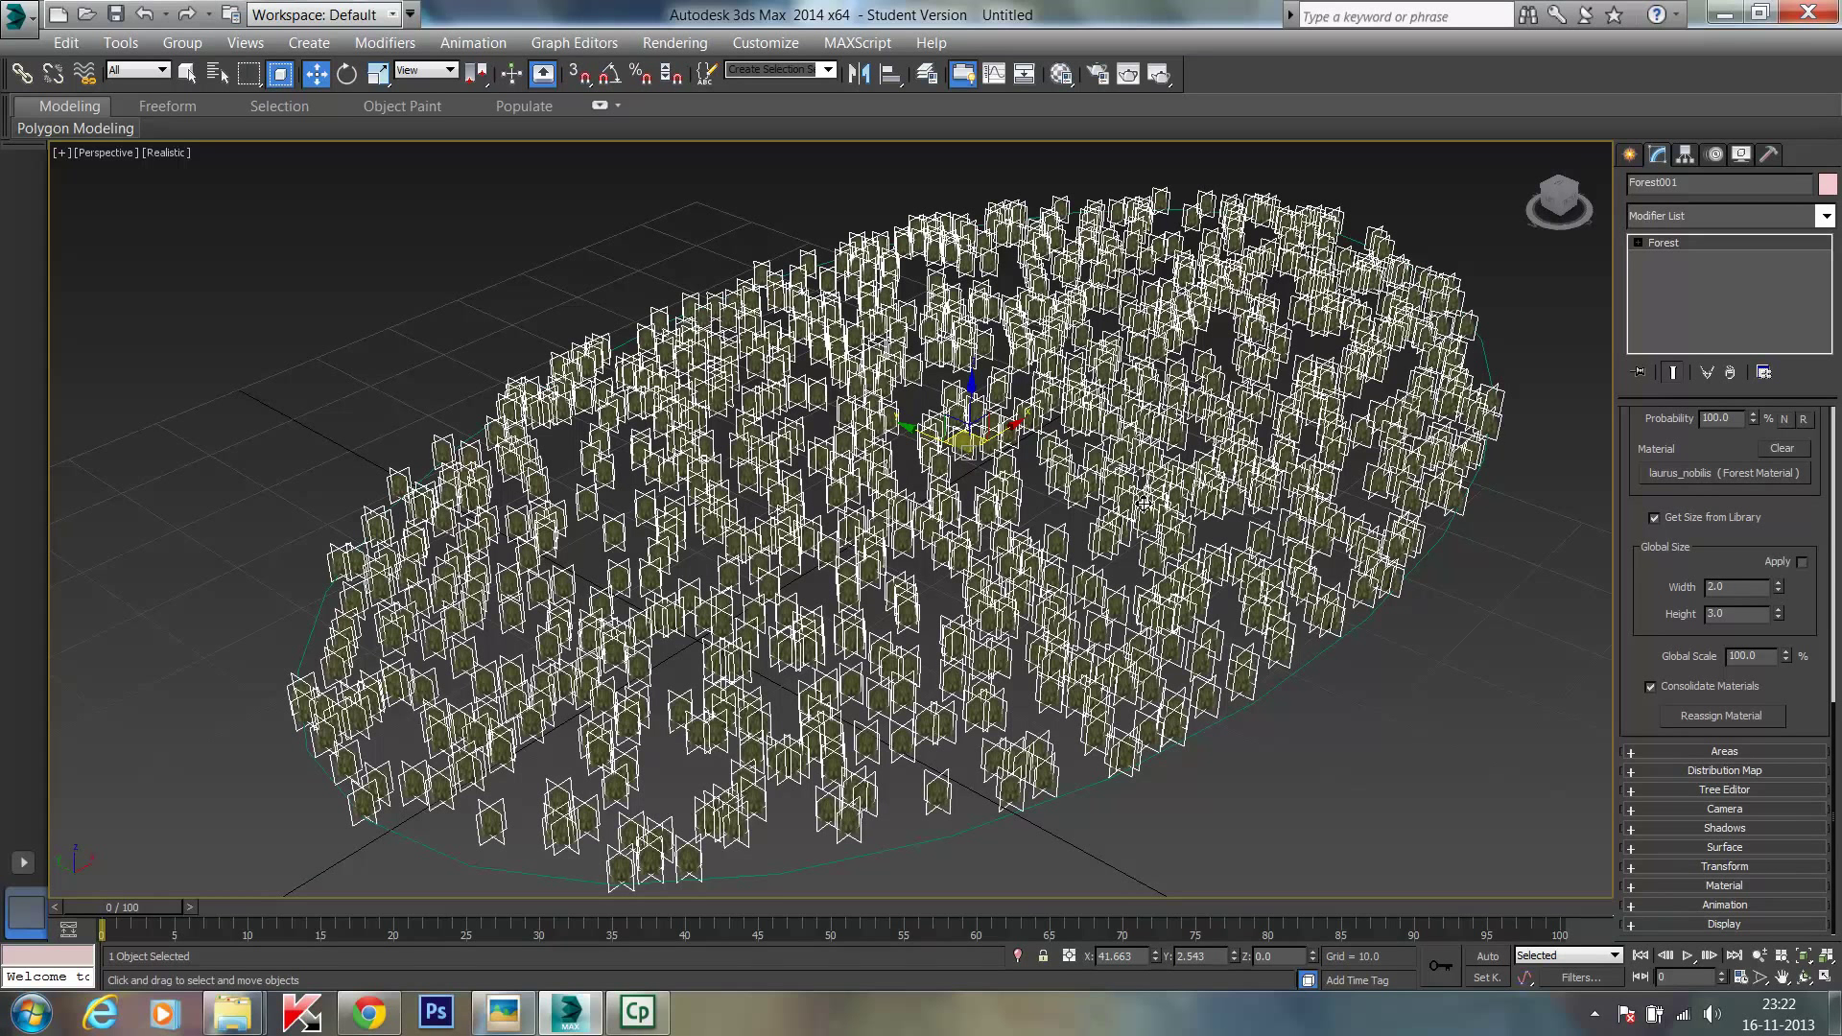
Step: Expand the Areas rollout, add a new empty spline area, then return to object creation
left_click(1719, 751)
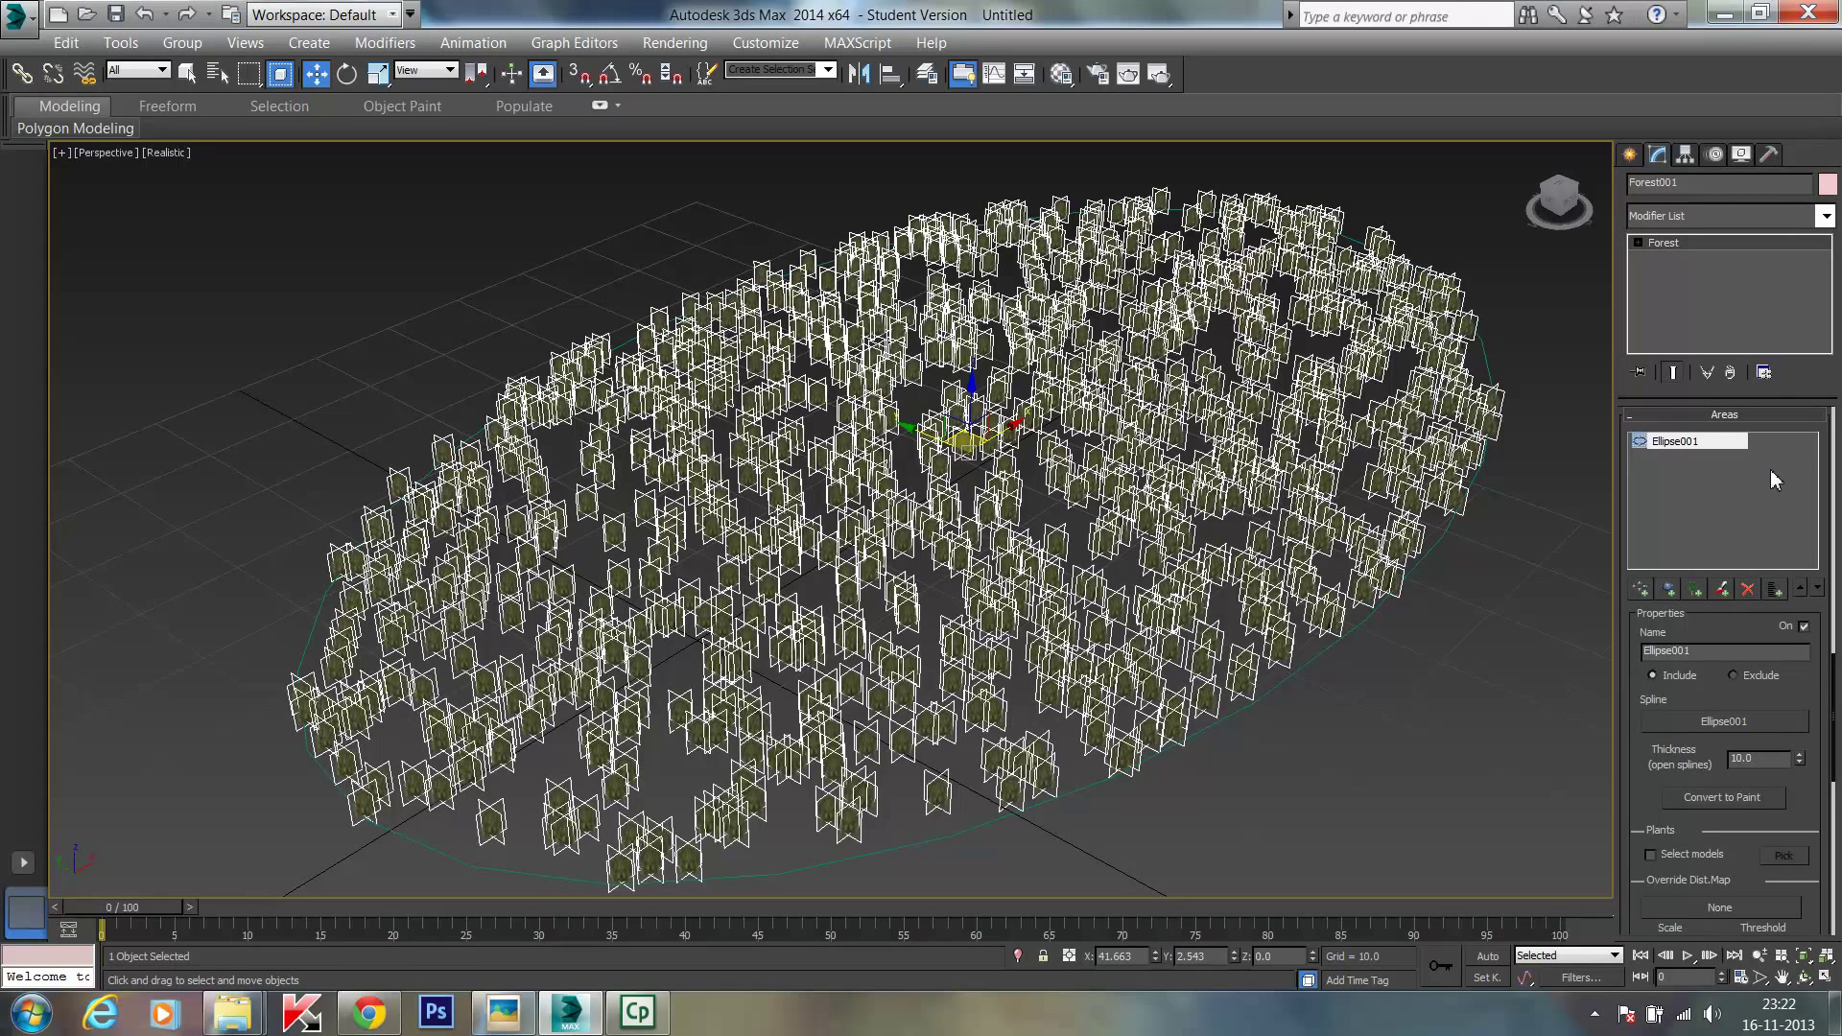
left_click(1639, 592)
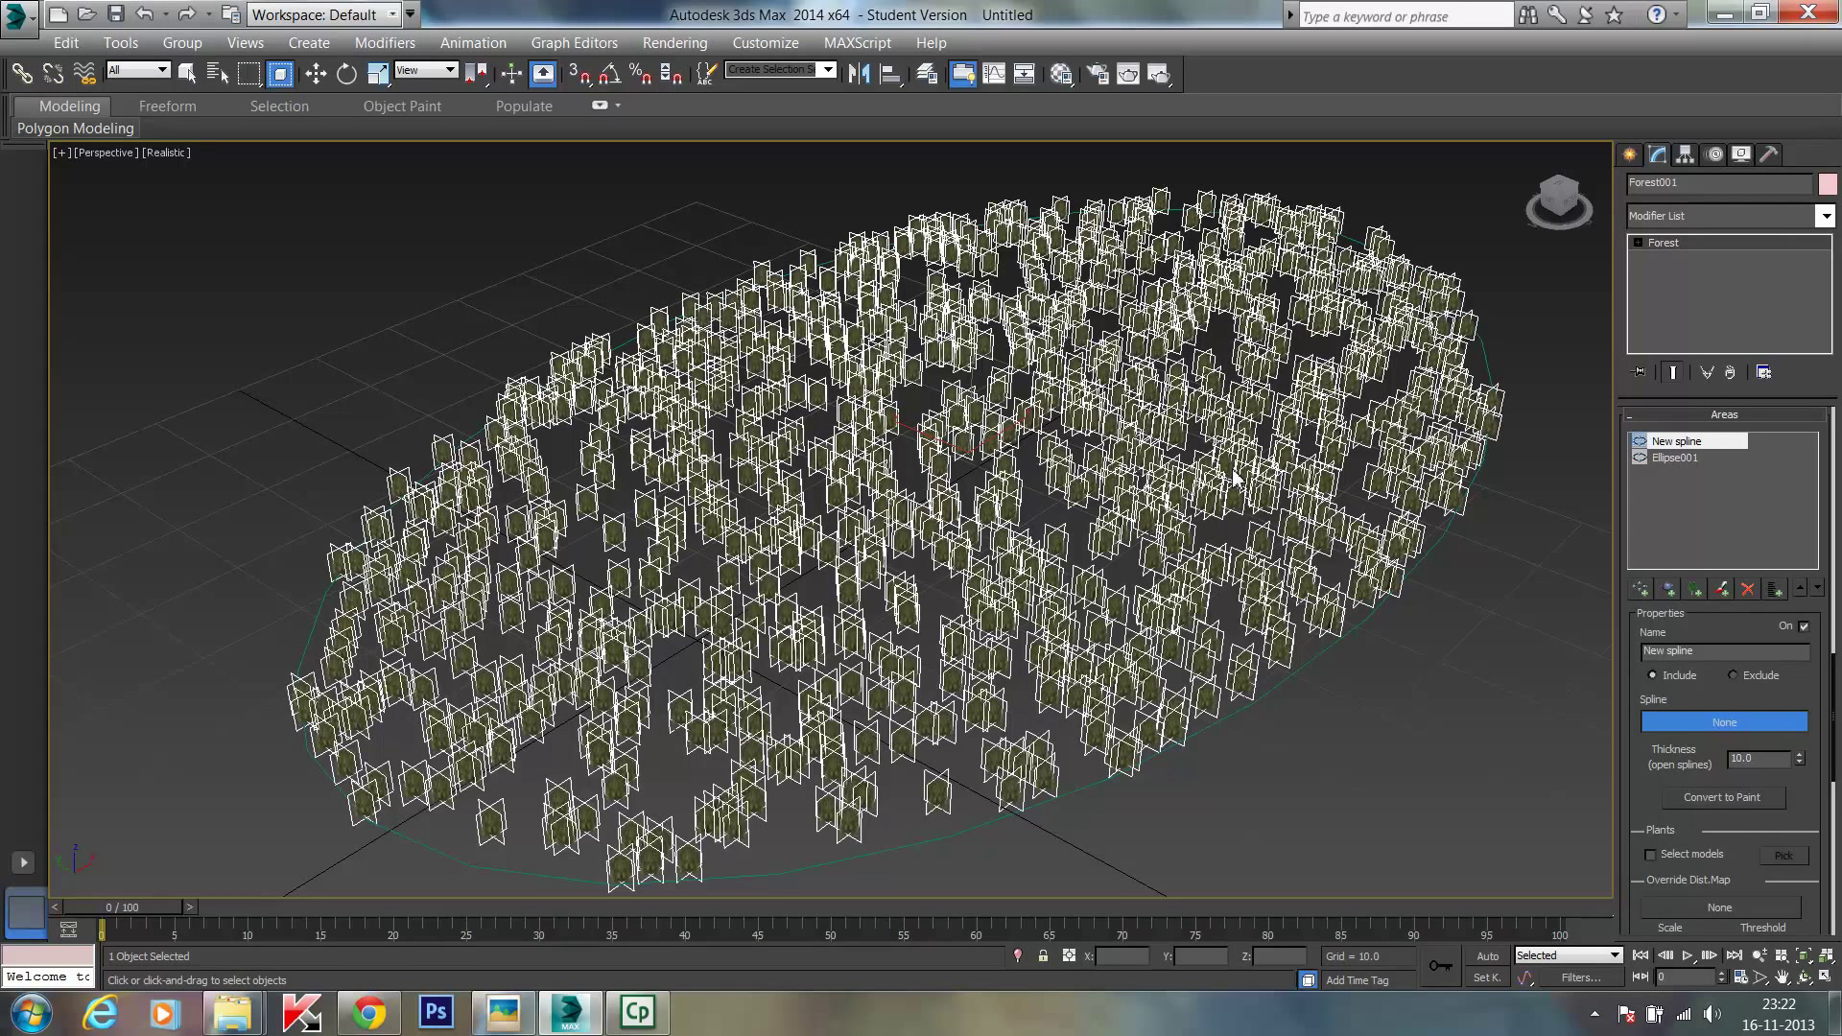
left_click(1714, 500)
left_click(1630, 155)
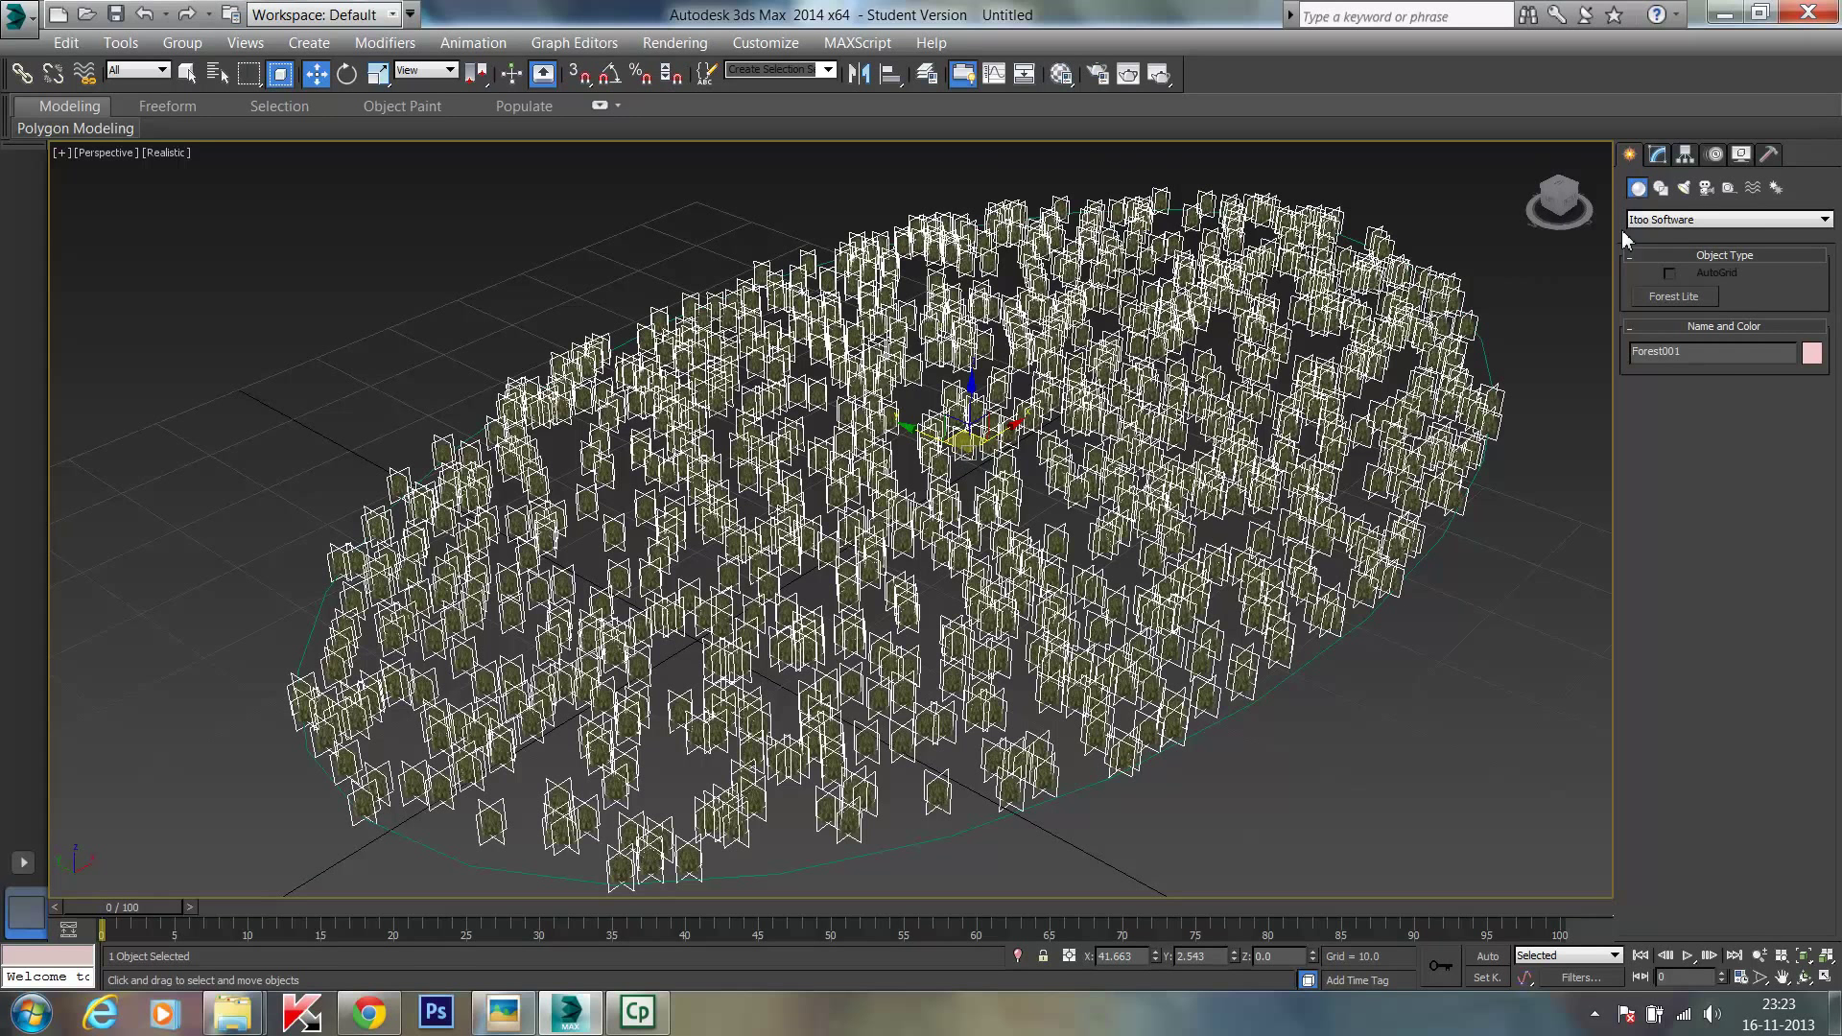
Step: Draw Circle001 (radius 20.832) near the ellipse centre, then reselect Forest001
left_click(1660, 189)
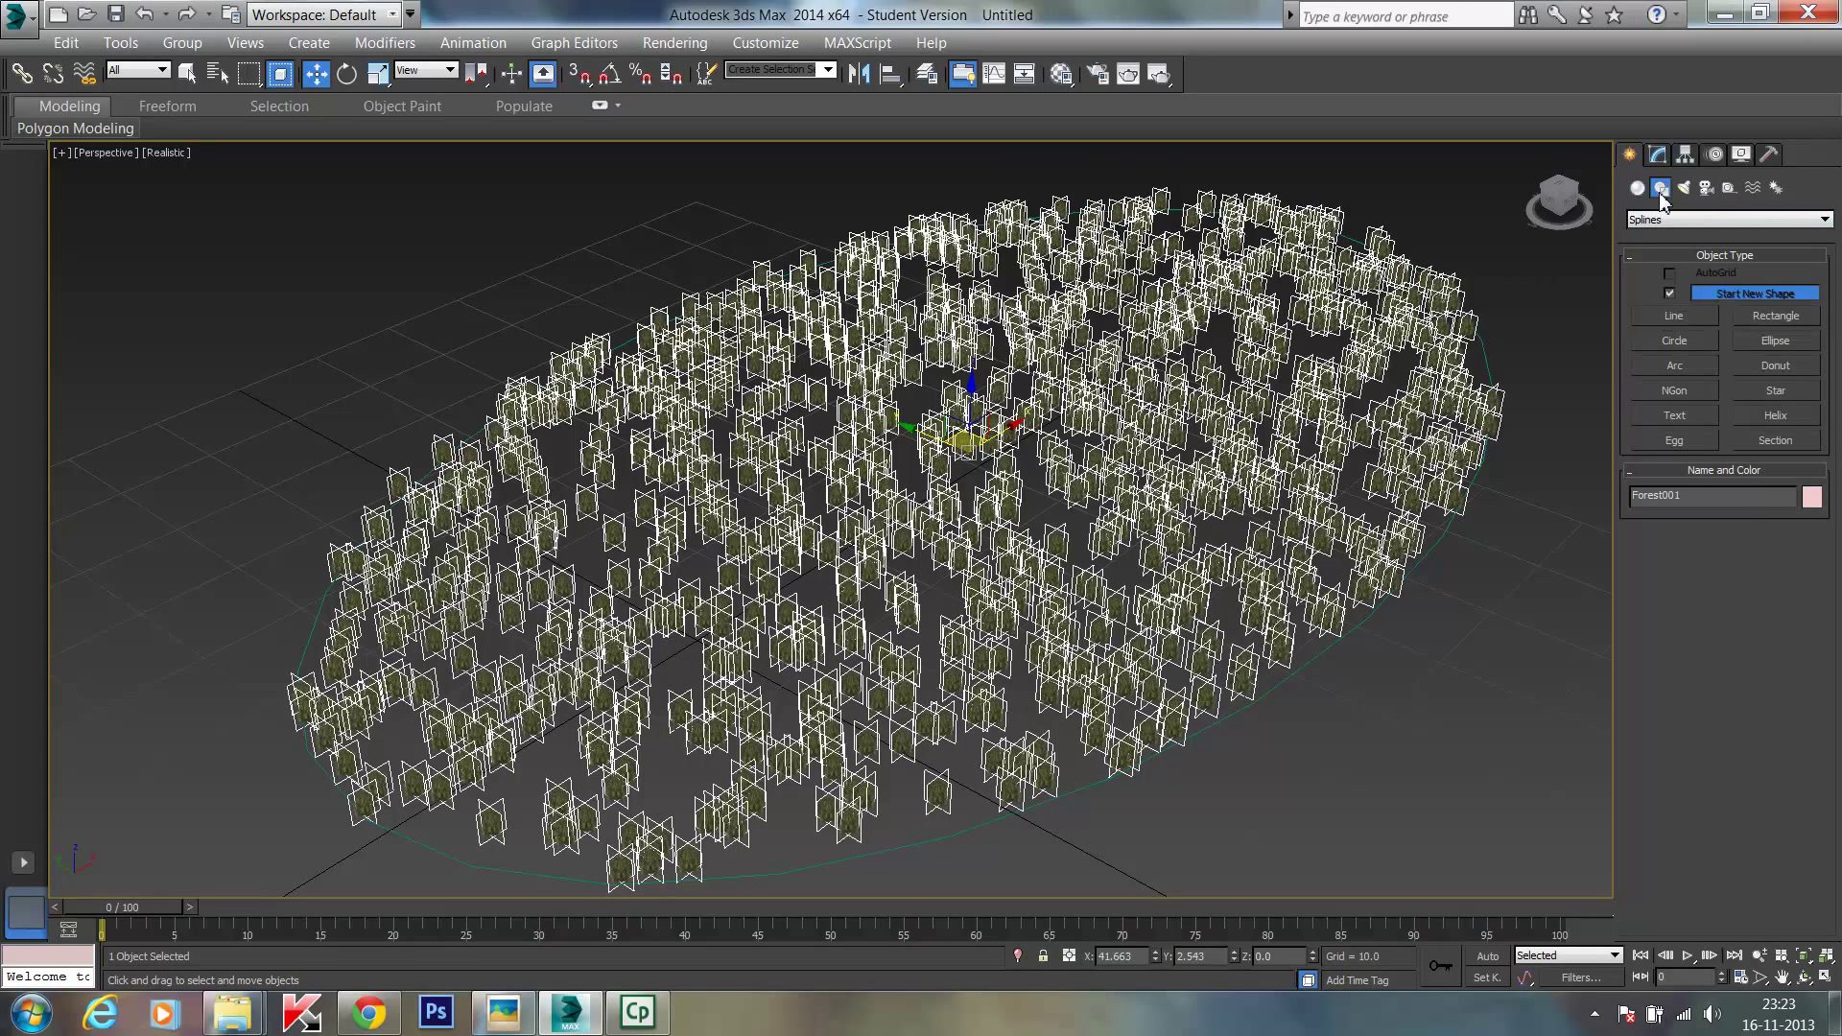
left_click(1692, 344)
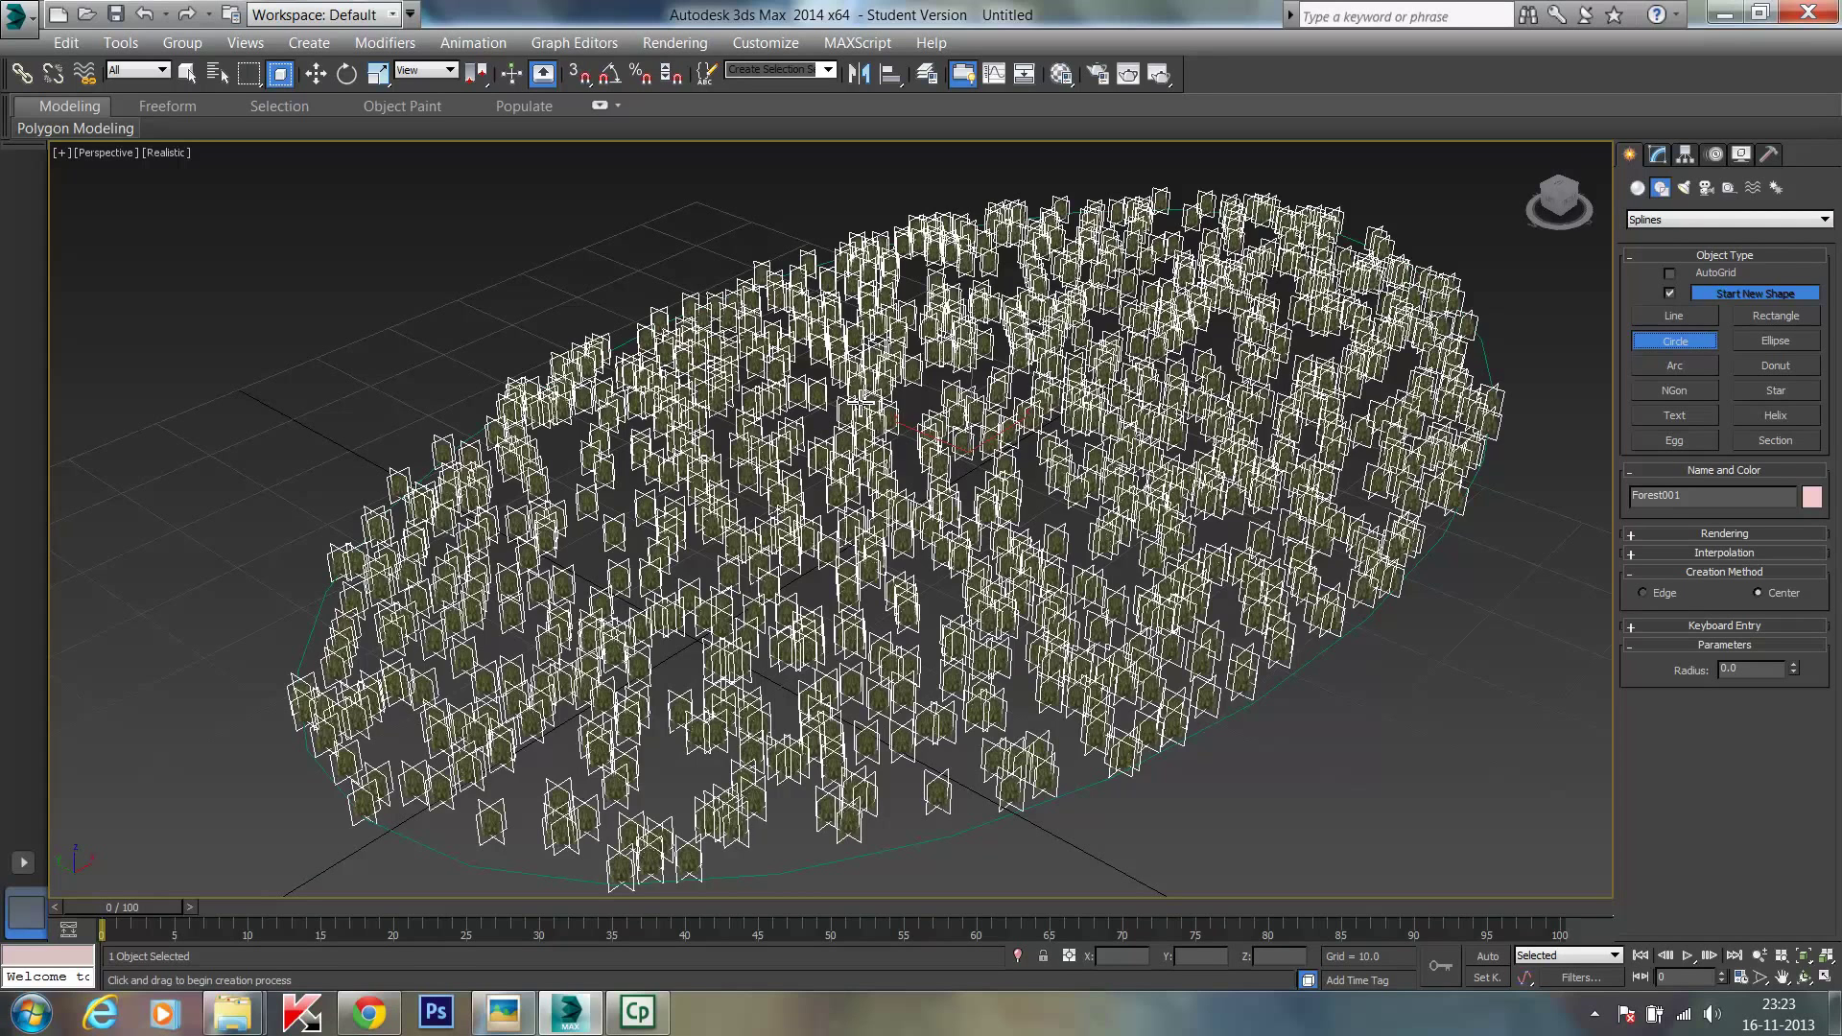
left_click_drag(864, 402, 952, 494)
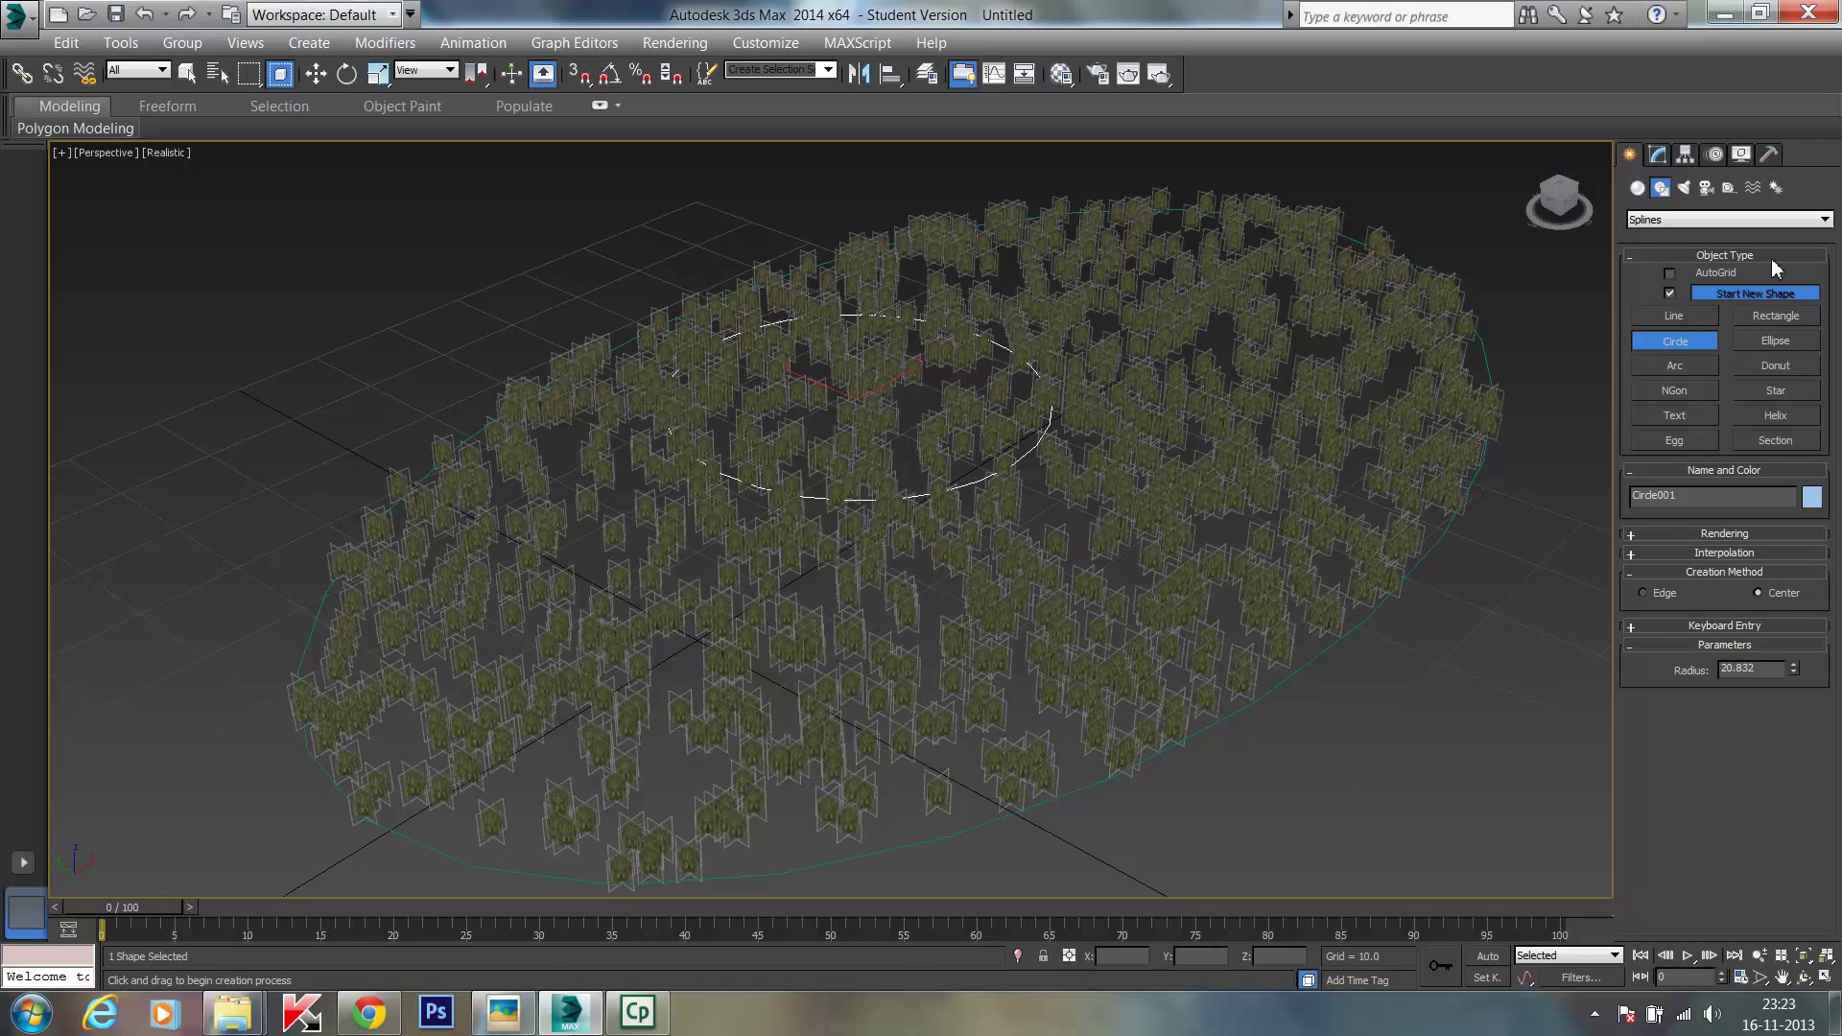
left_click(1222, 493)
left_click(196, 75)
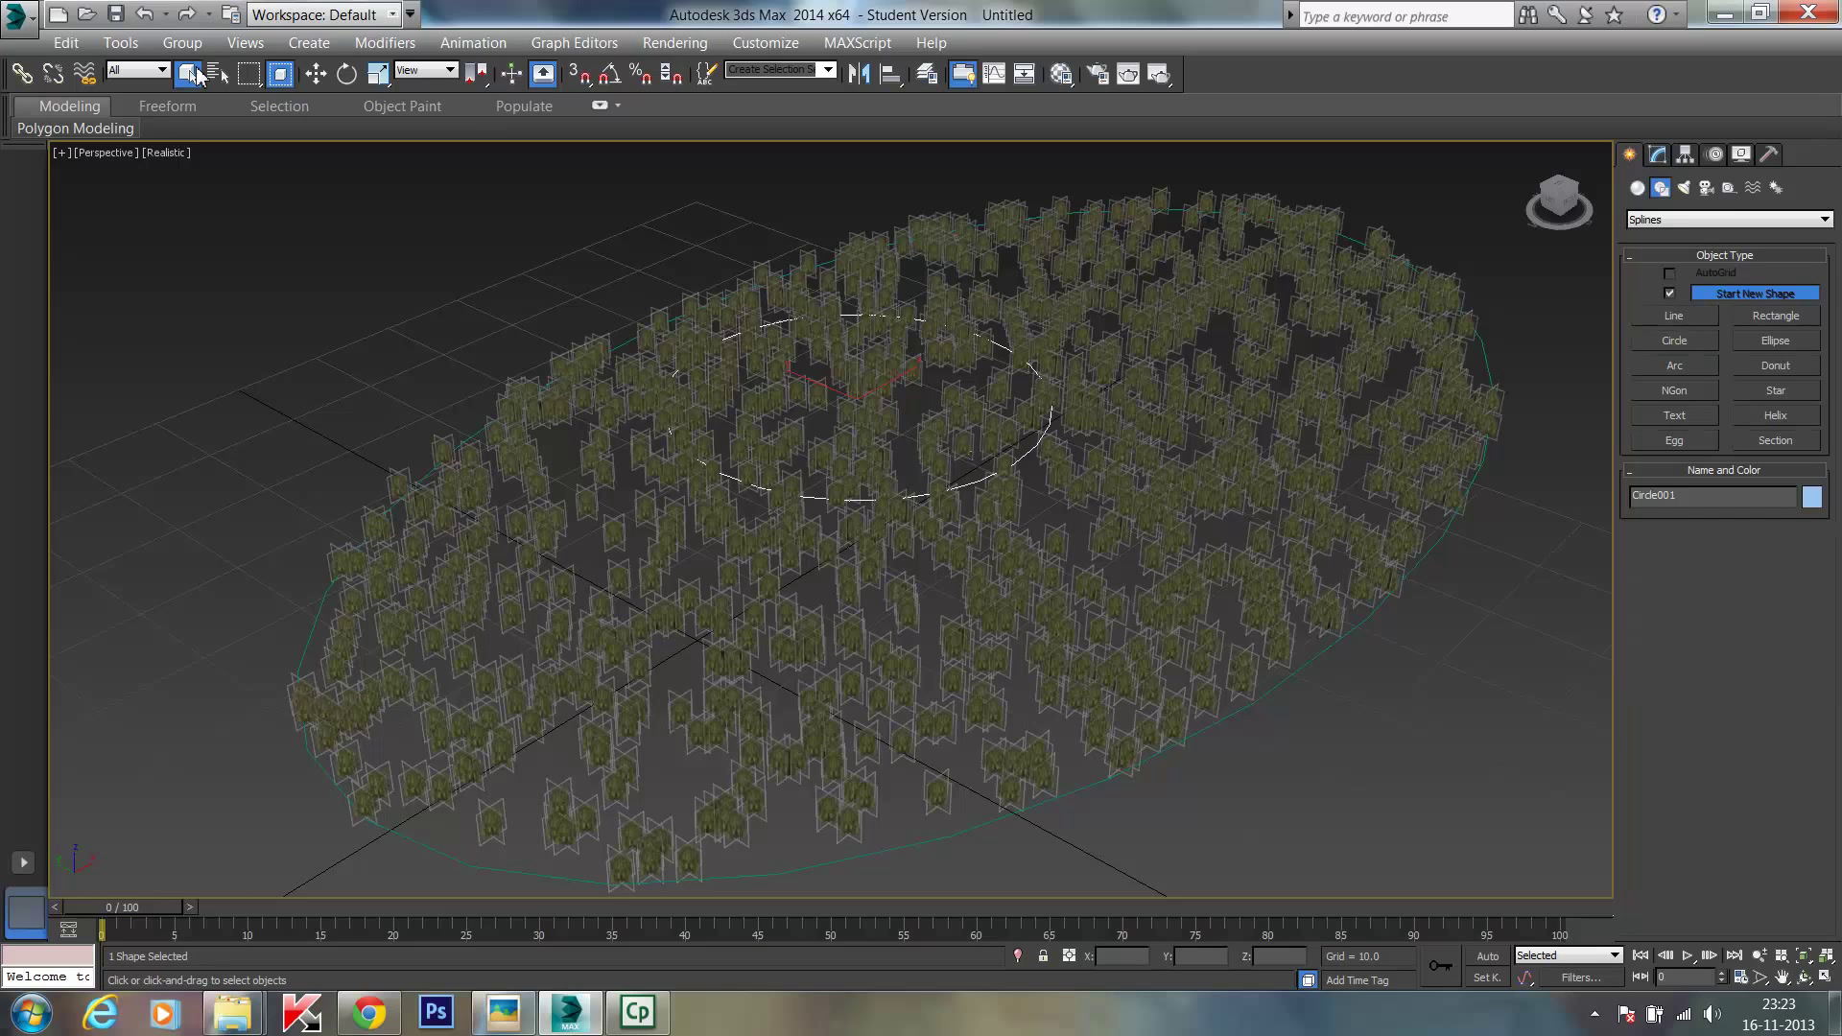
left_click(1231, 484)
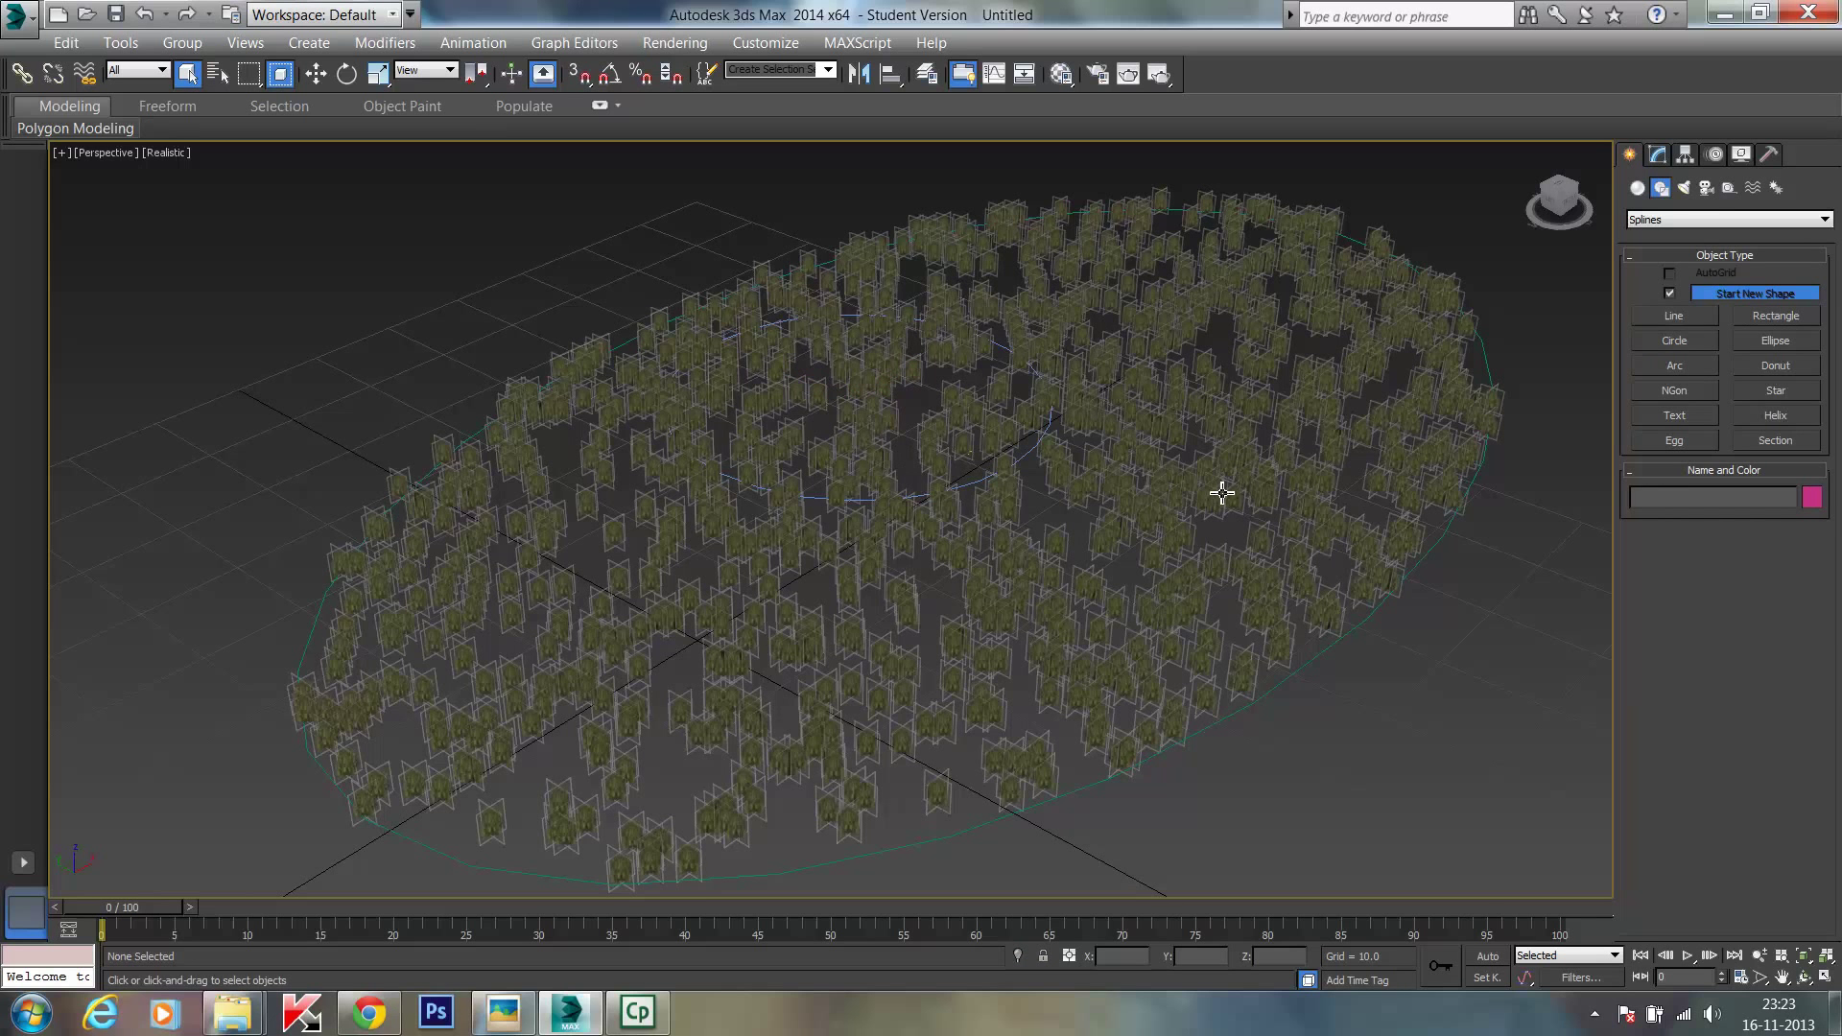
left_click(1221, 491)
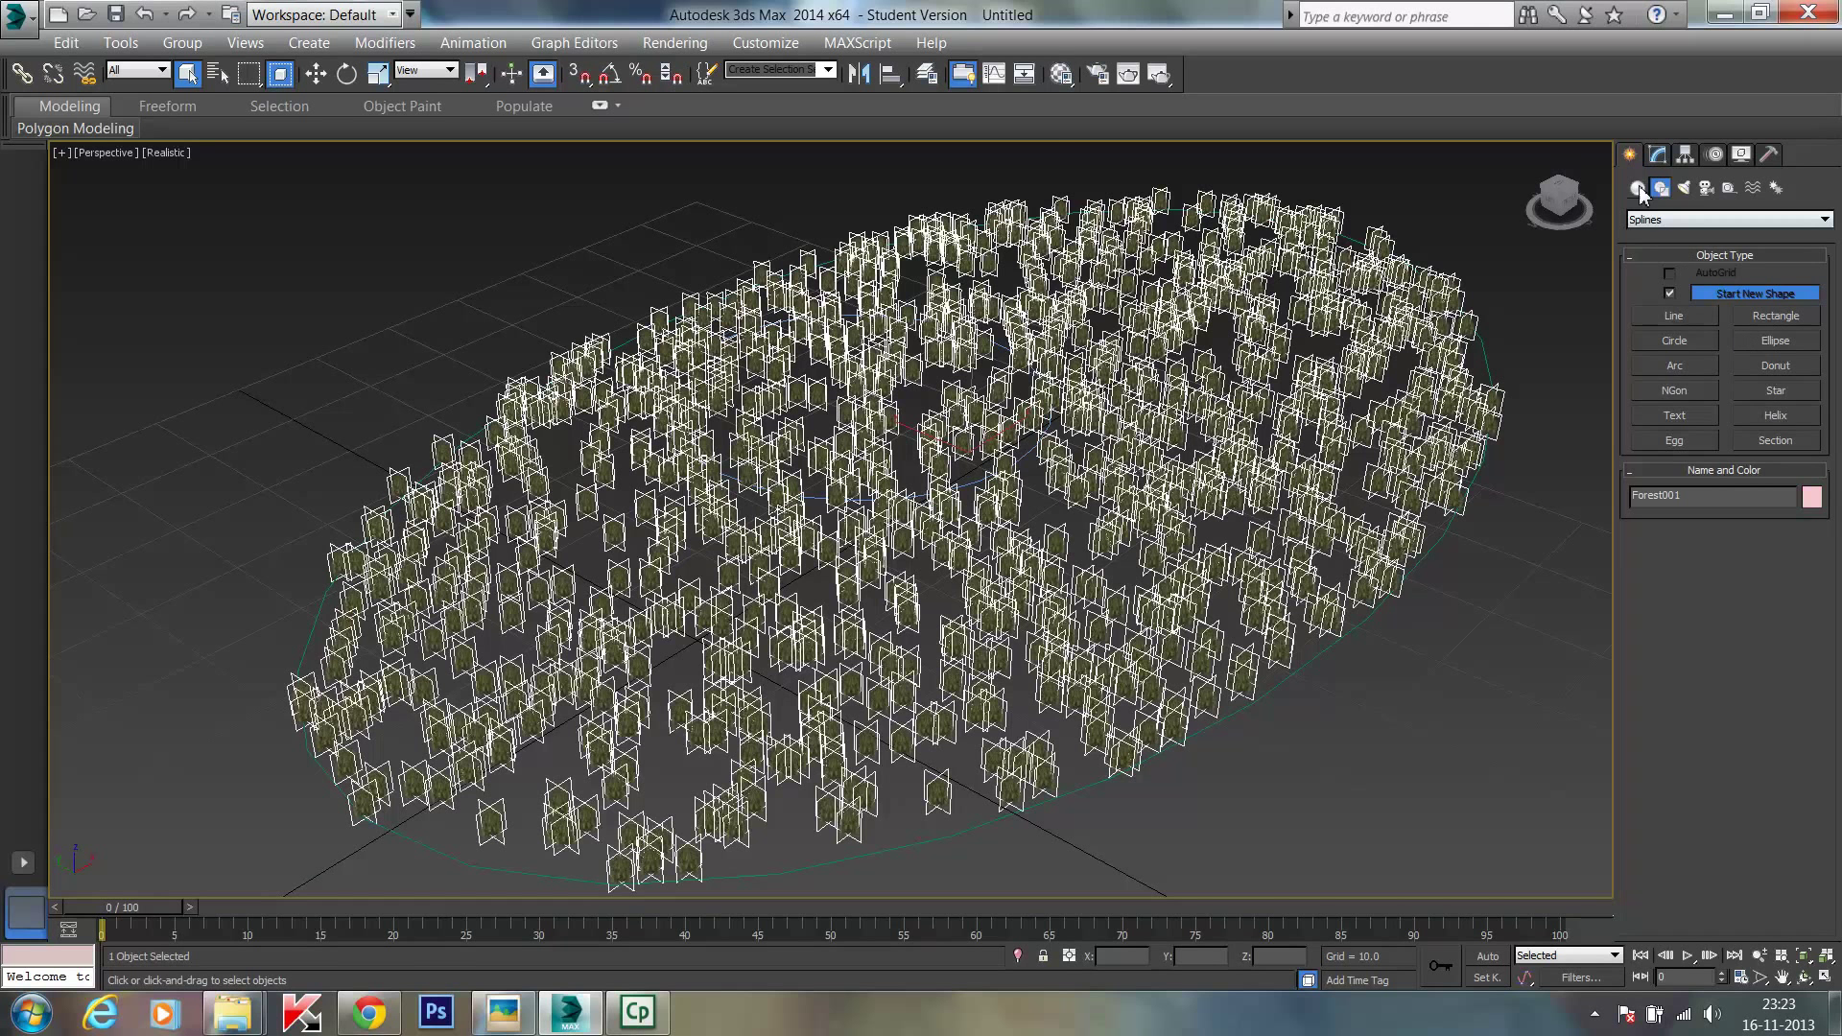
Step: In the Modify panel, assign Circle001 as the New spline area's spline
left_click(1654, 156)
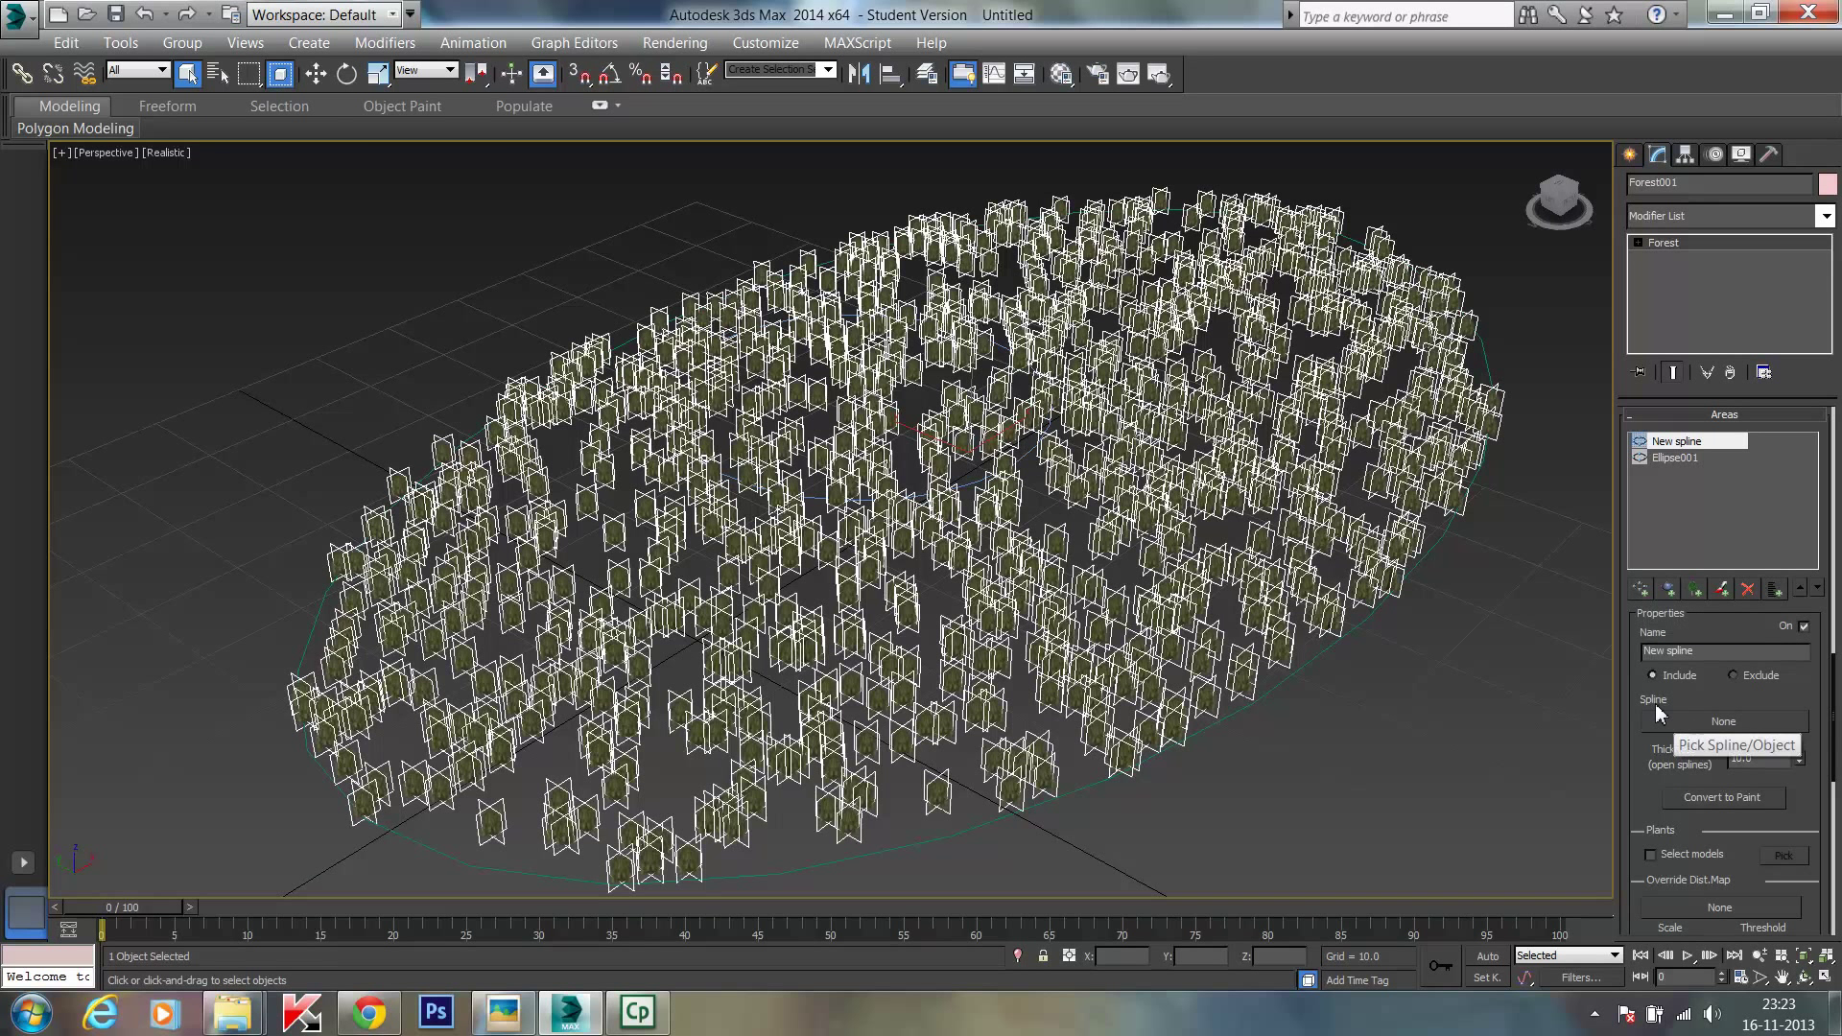
left_click(1713, 719)
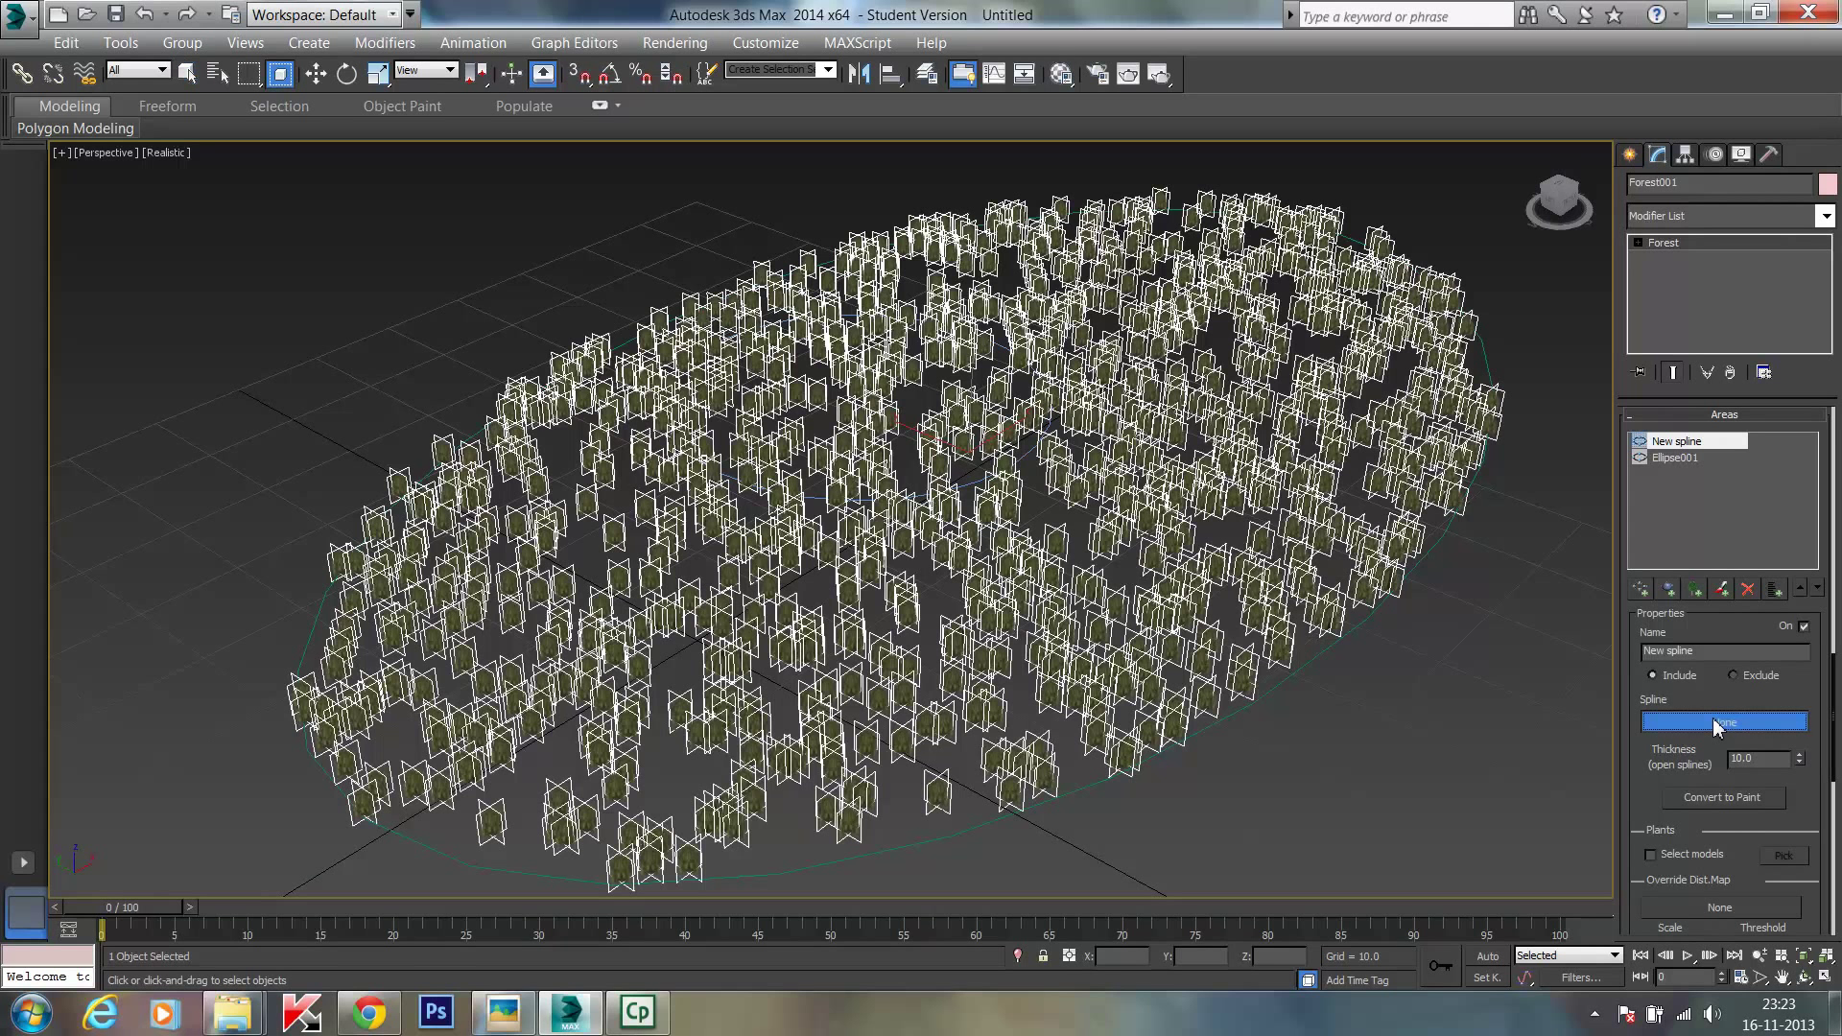
left_click(969, 486)
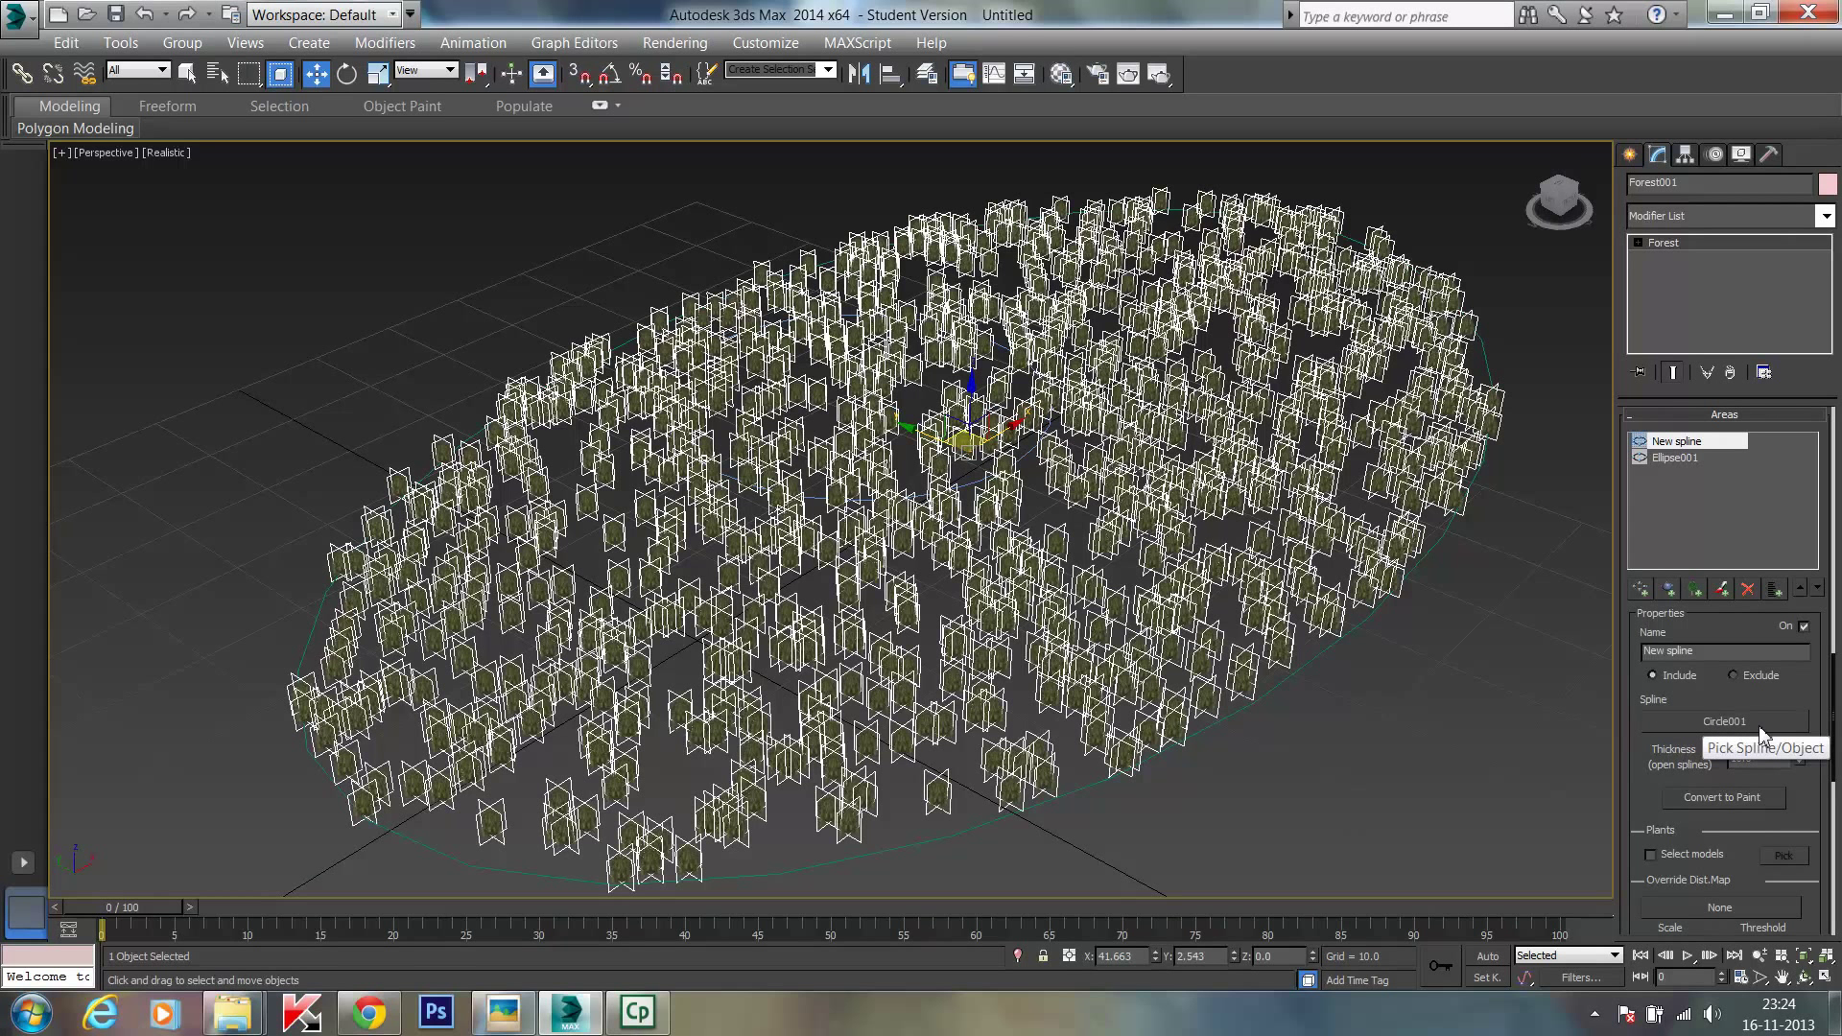
Step: Switch the Circle001 spline area from Include to Exclude
left_click(1734, 676)
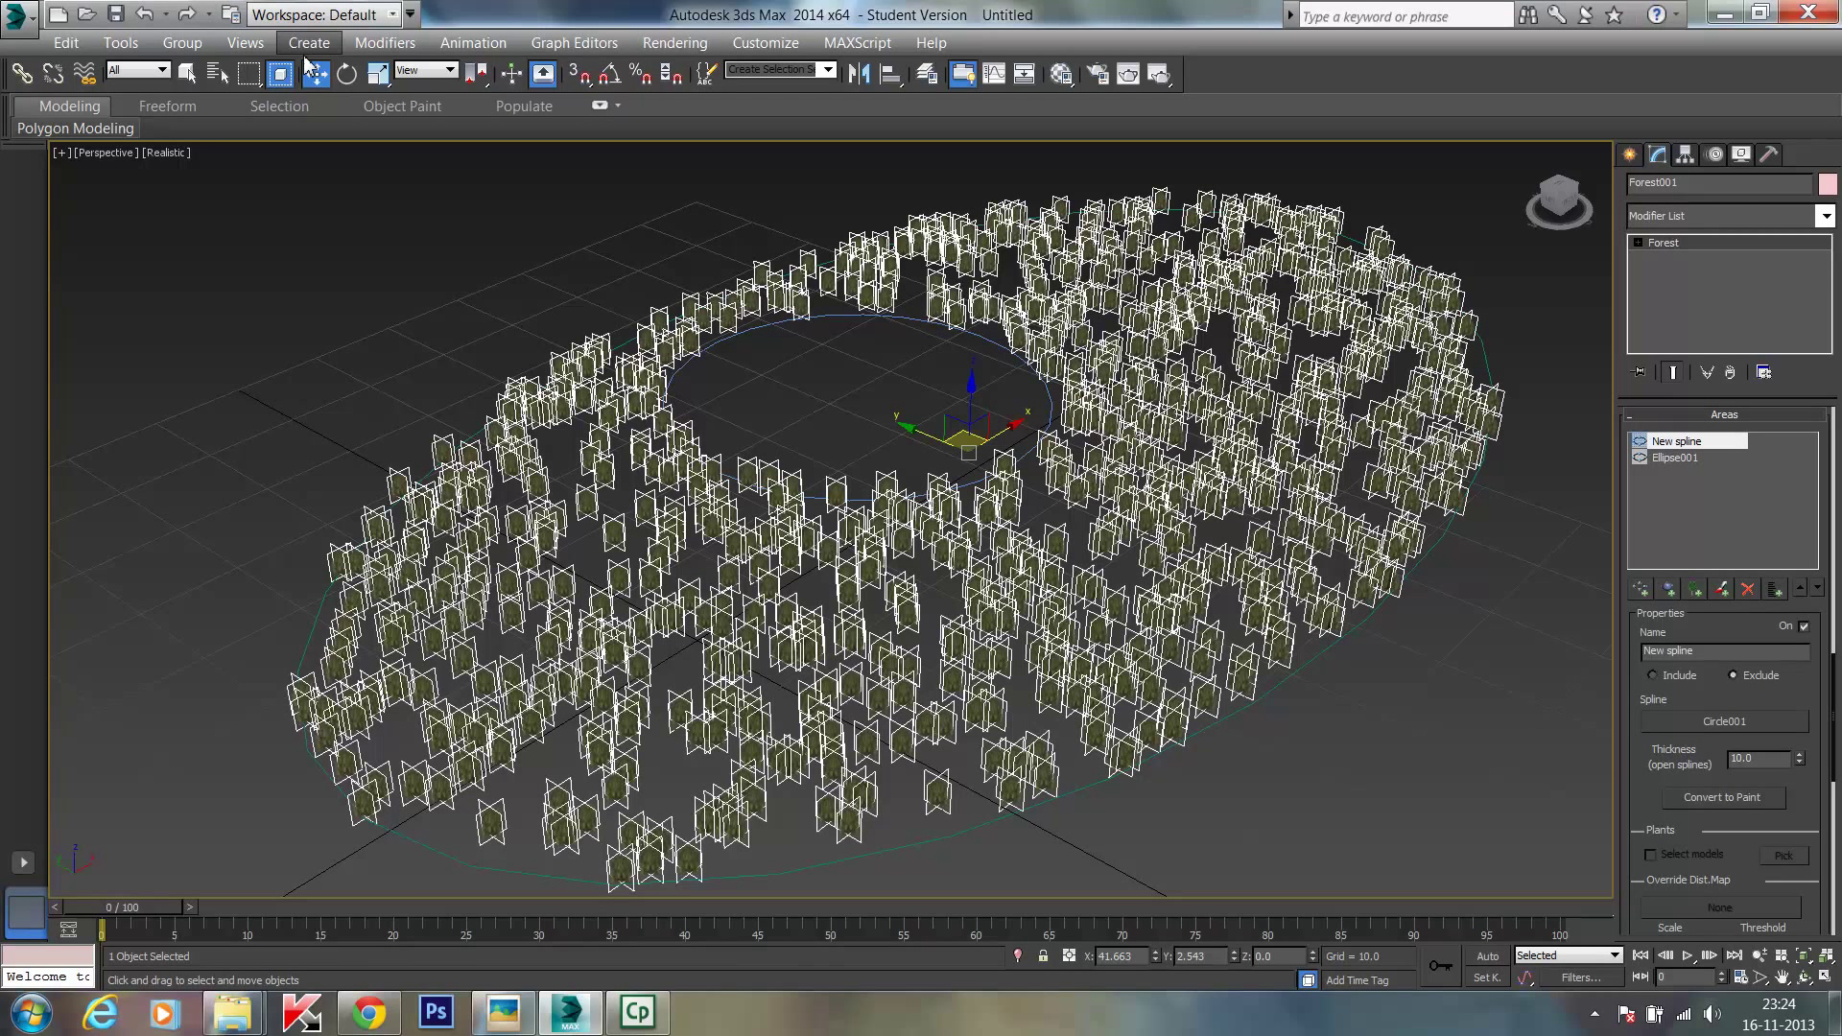
Step: Uniformly scale Circle001 up to about 165%, widening the treeless clearing
left_click(379, 76)
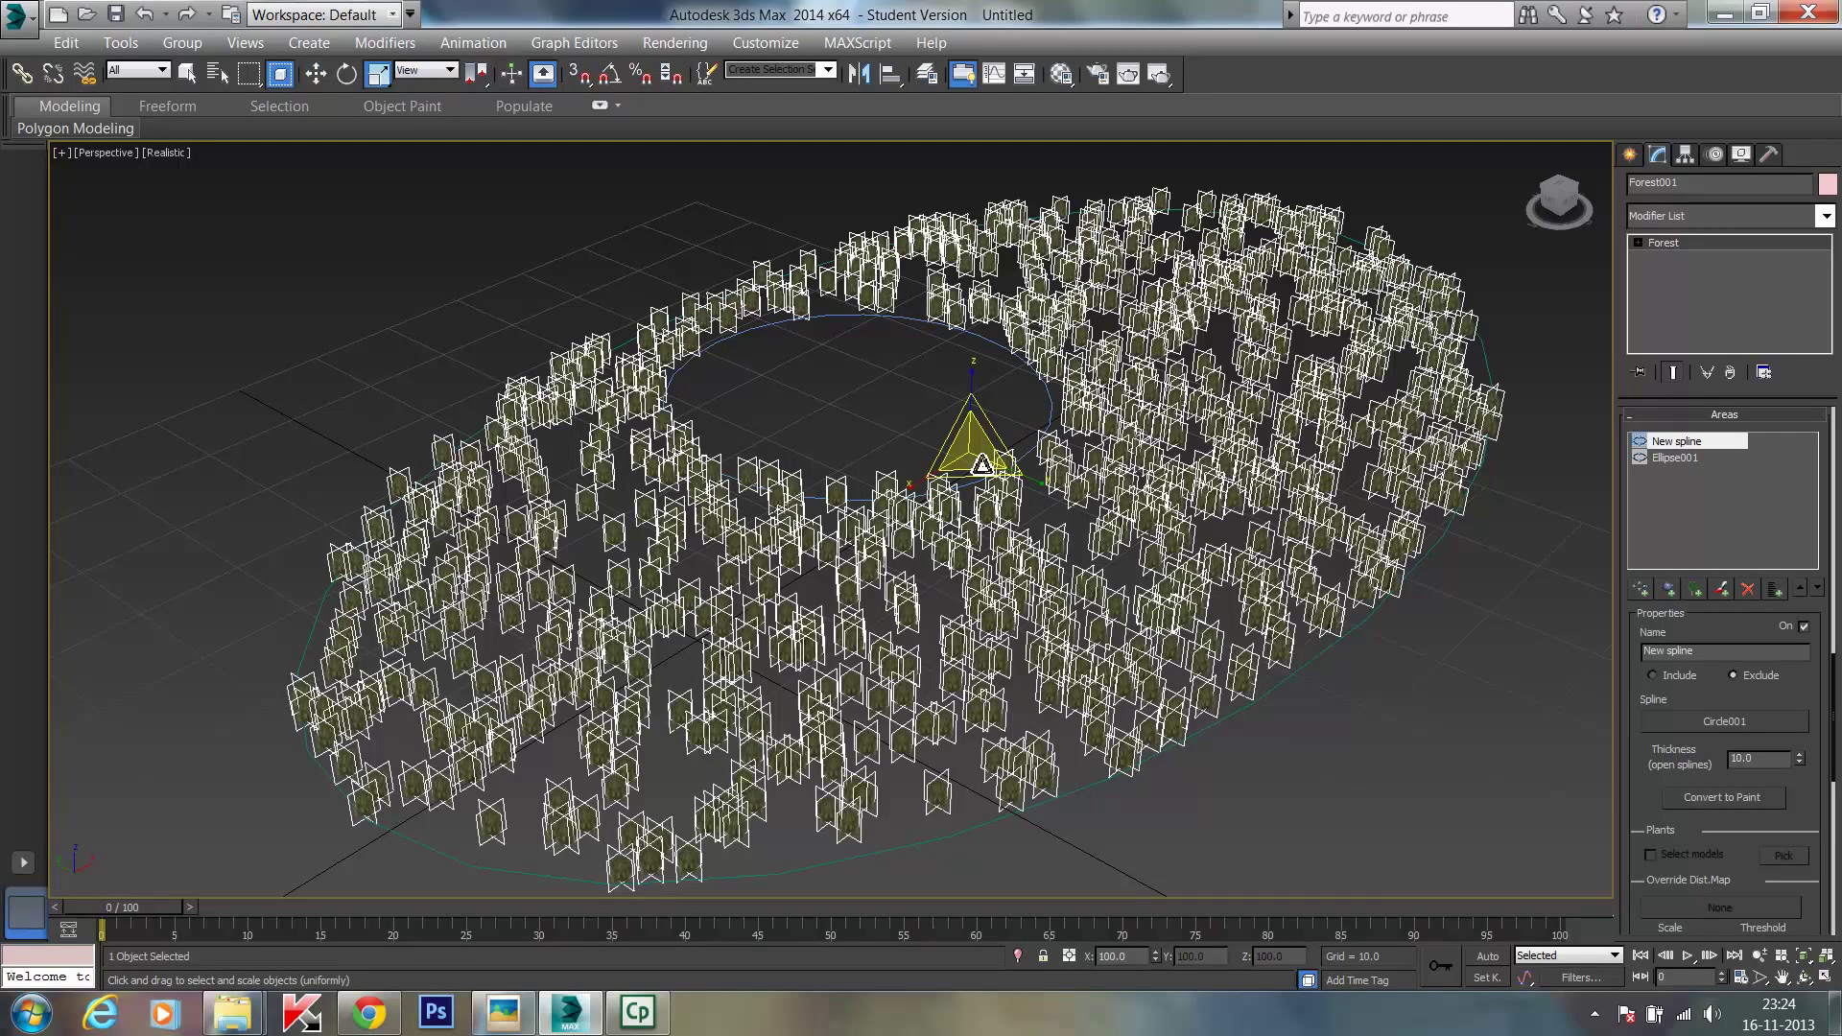
left_click_drag(977, 453, 987, 484)
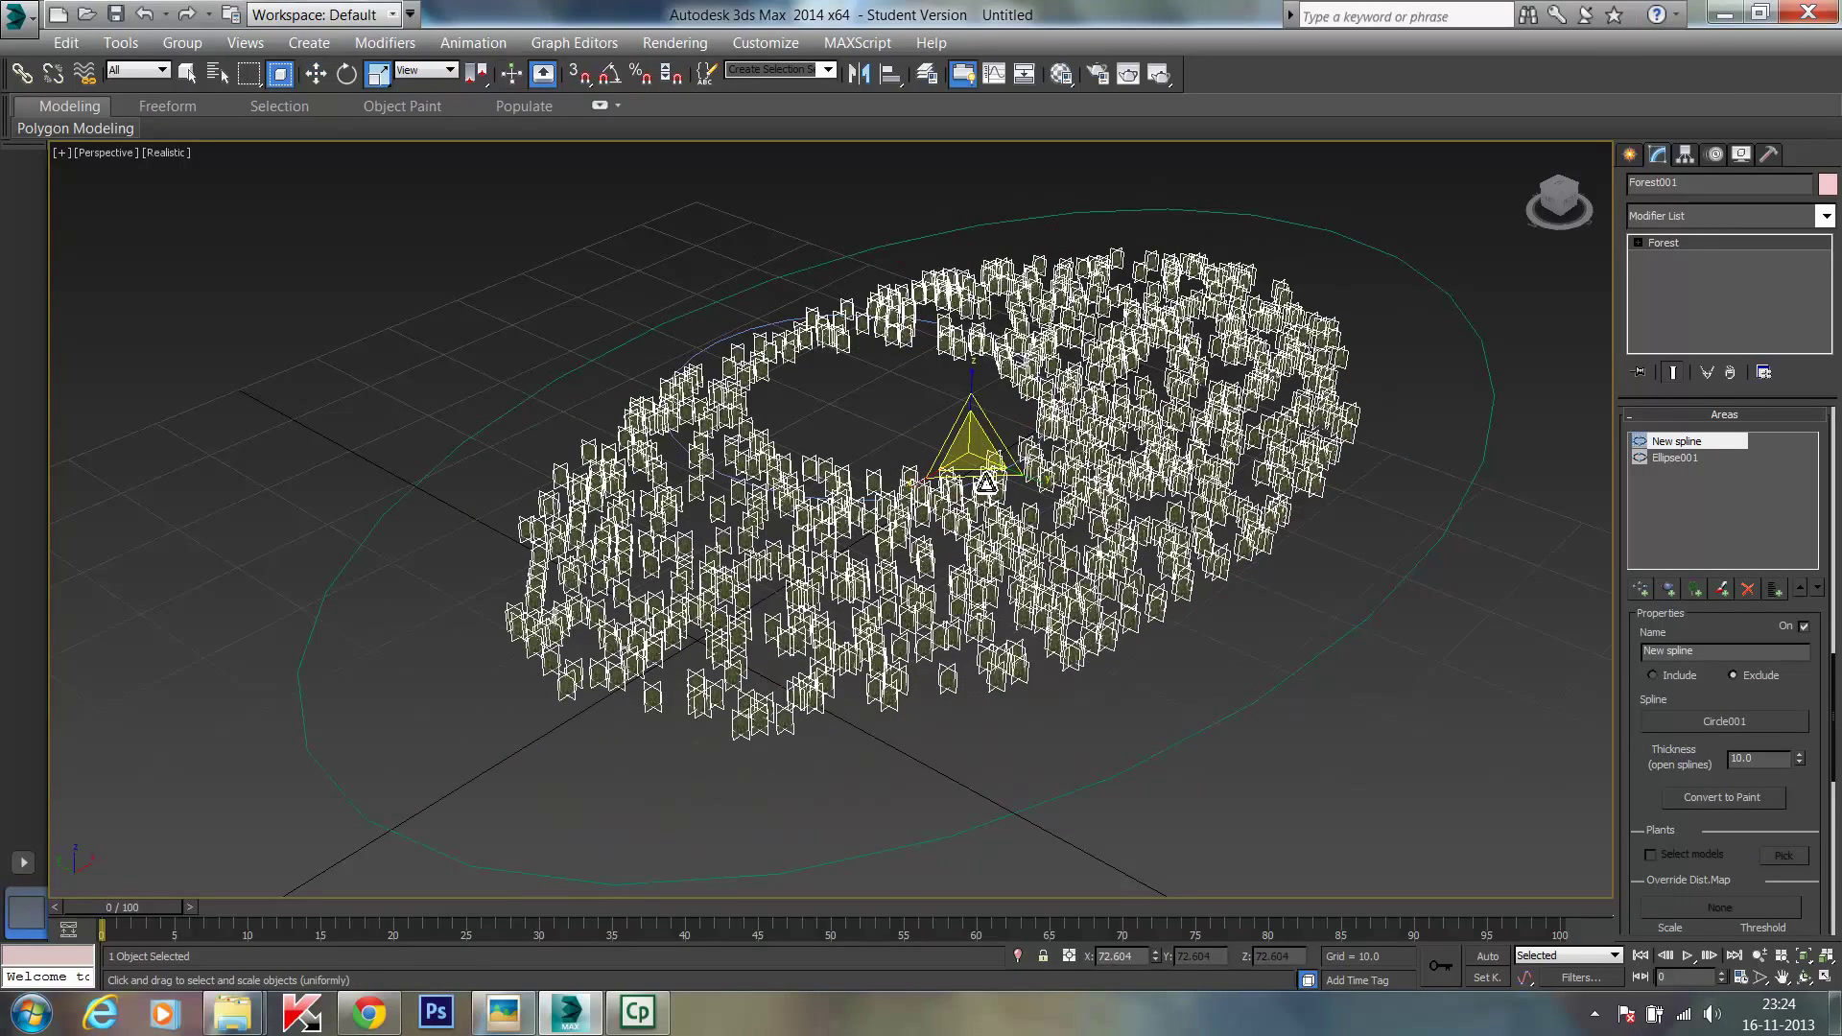
right_click(986, 483)
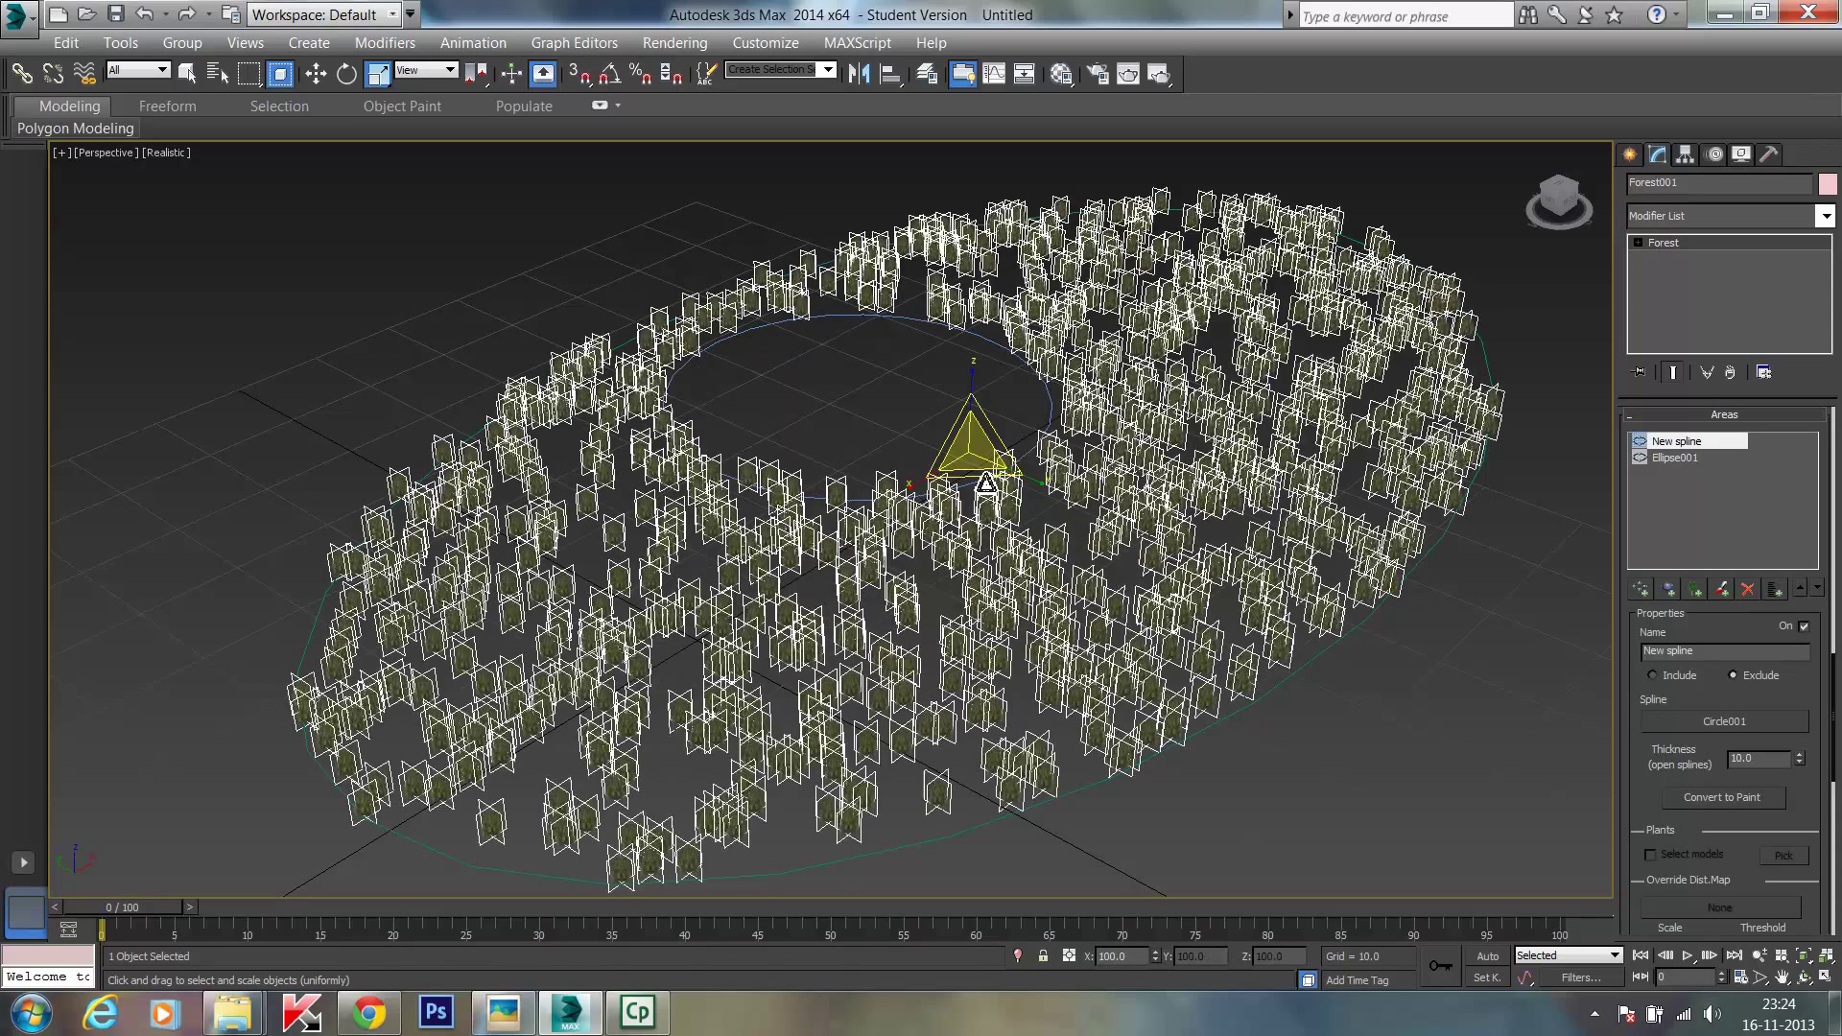
left_click(758, 331)
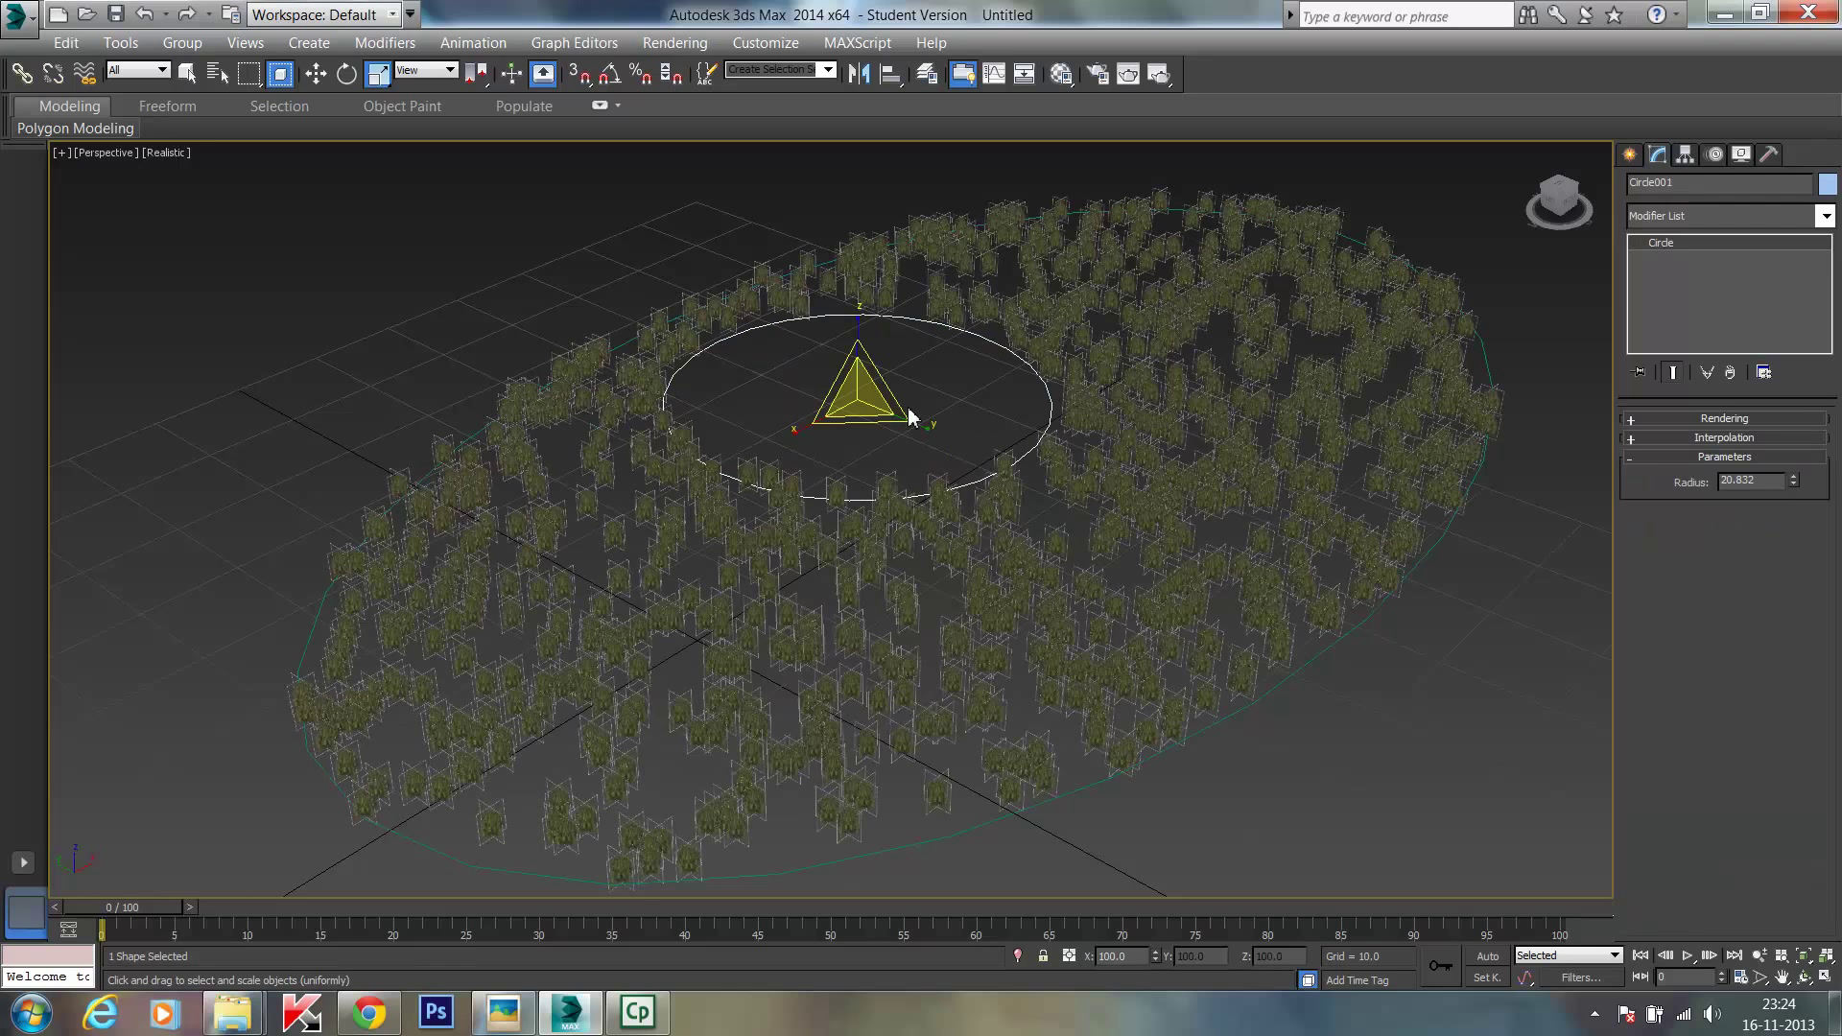
left_click_drag(910, 418, 887, 592)
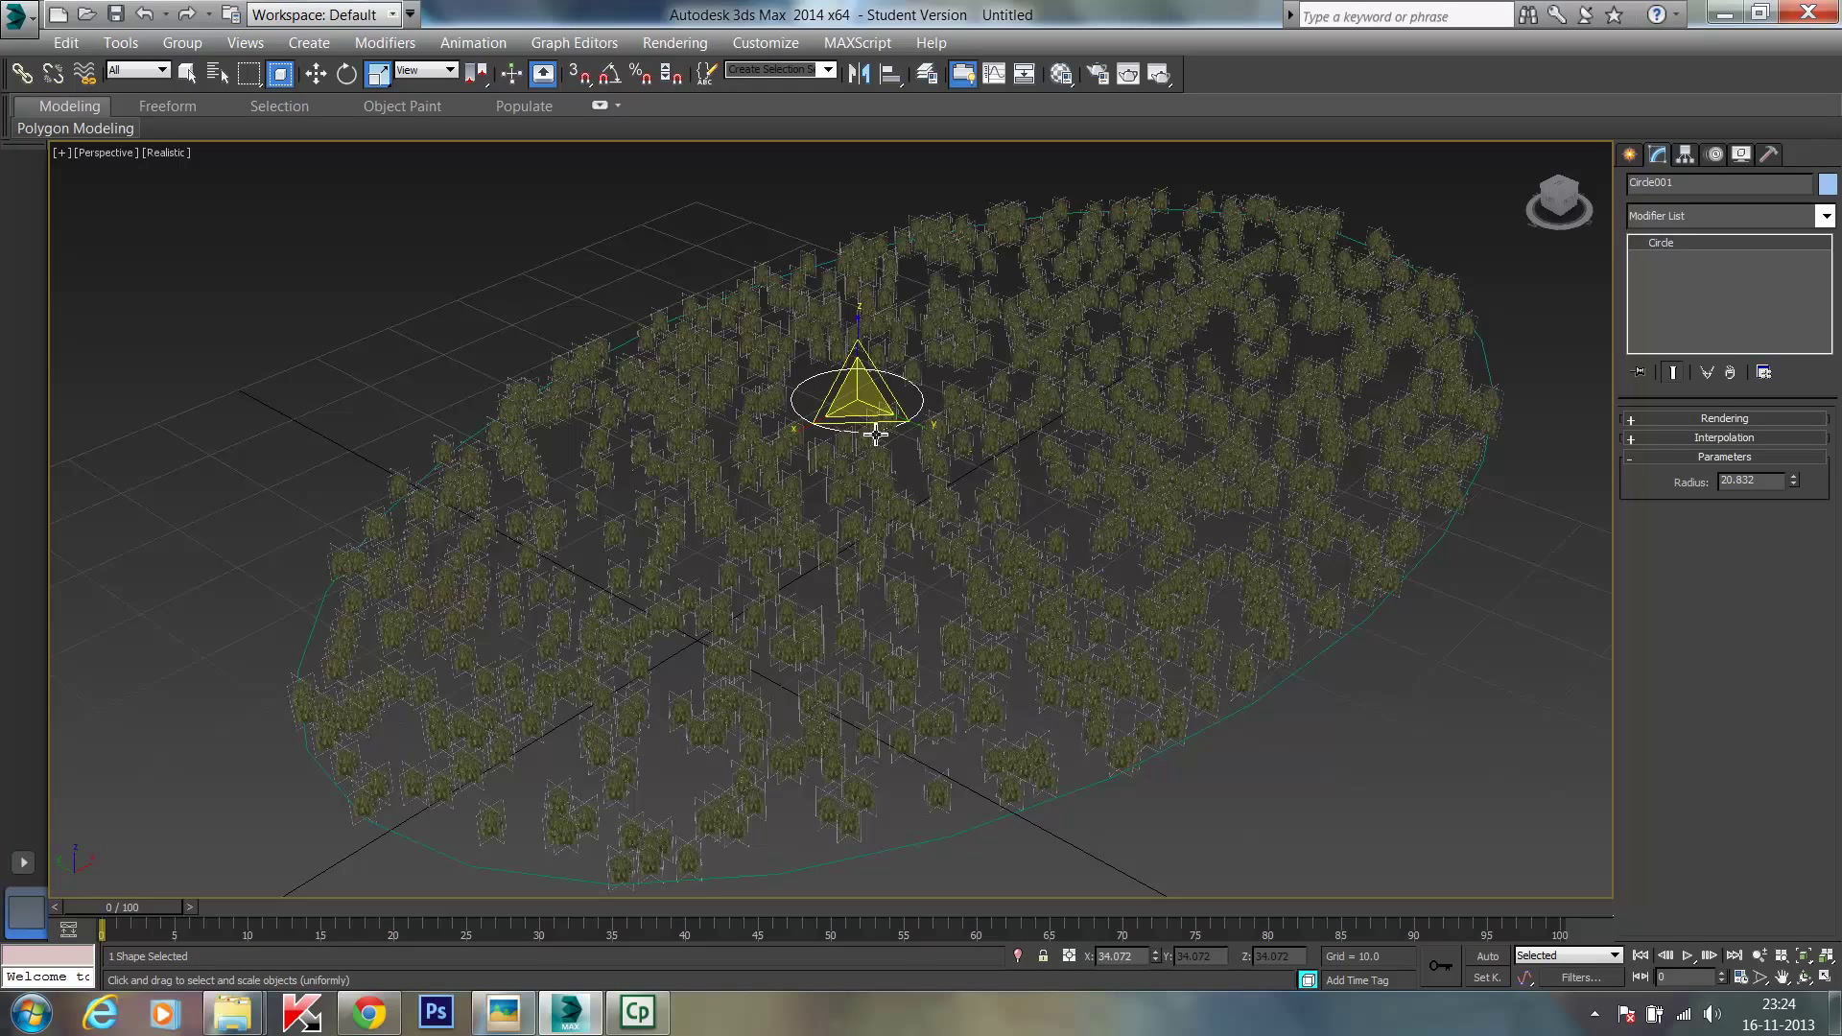
left_click_drag(858, 394, 860, 376)
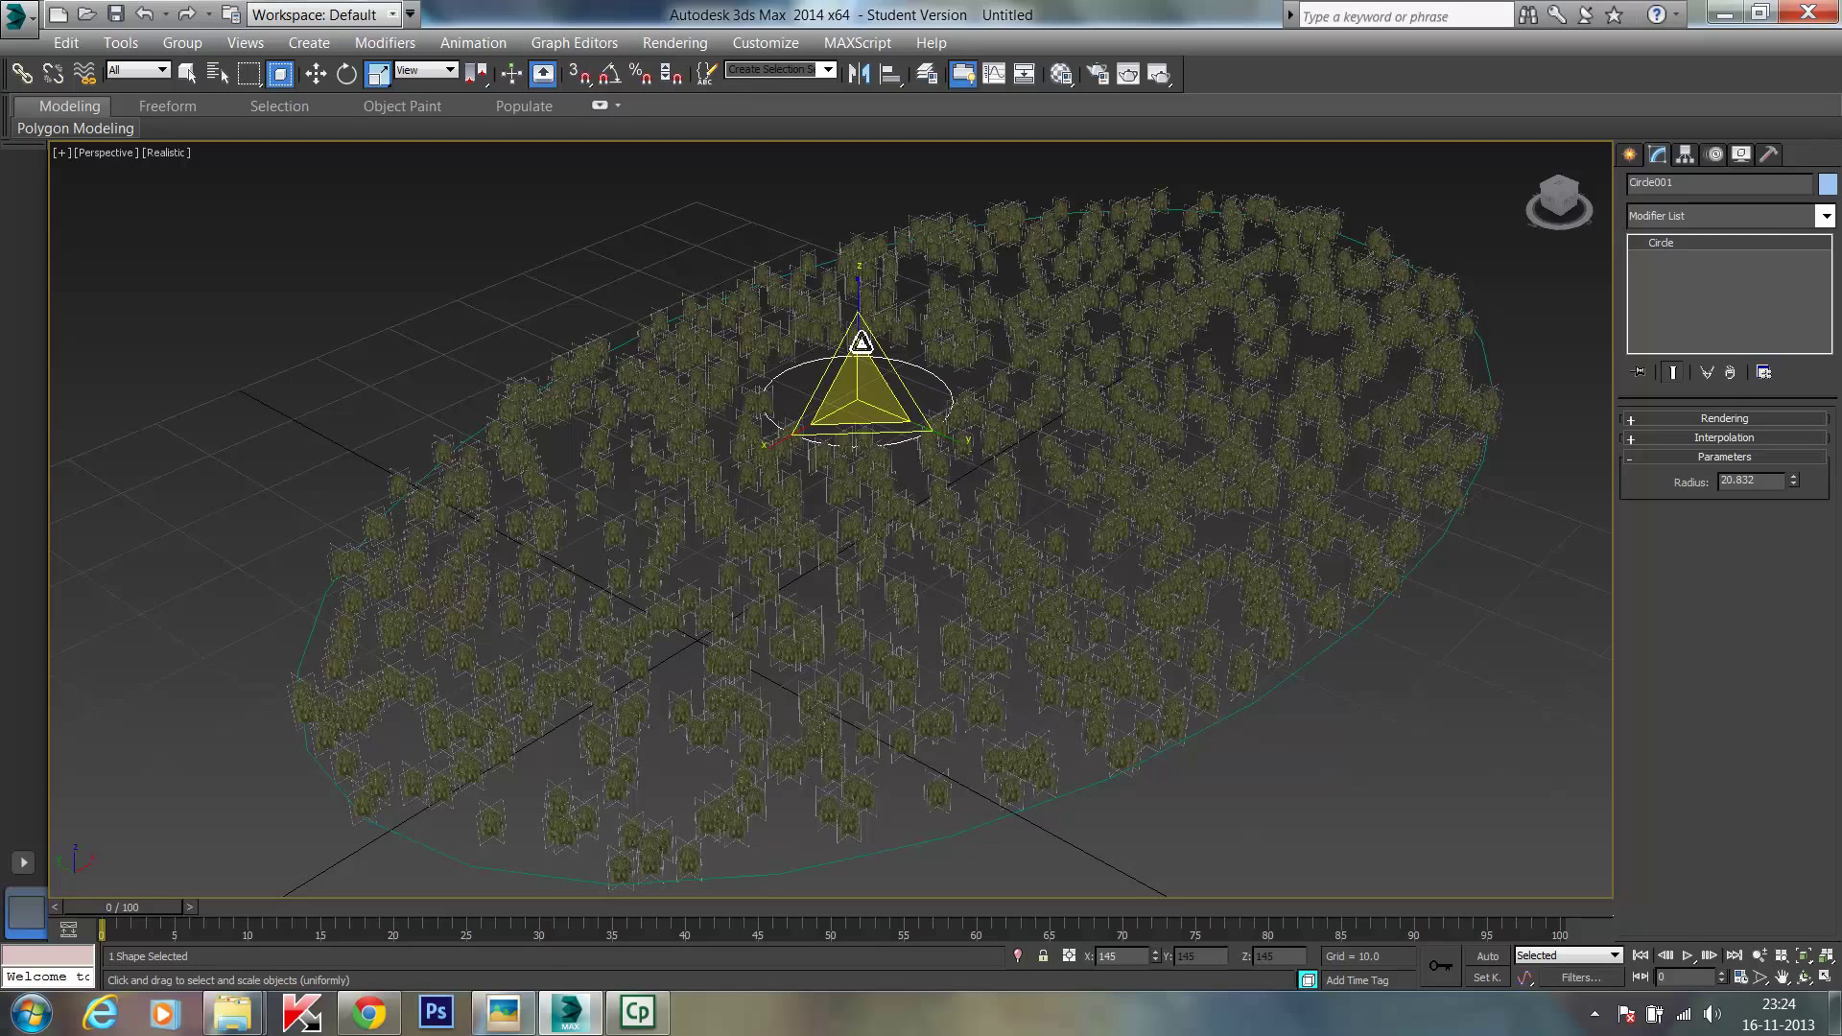
left_click_drag(861, 307, 840, 254)
mouse_move(840, 255)
left_mouse_down()
mouse_move(851, 300)
mouse_move(834, 263)
left_mouse_up()
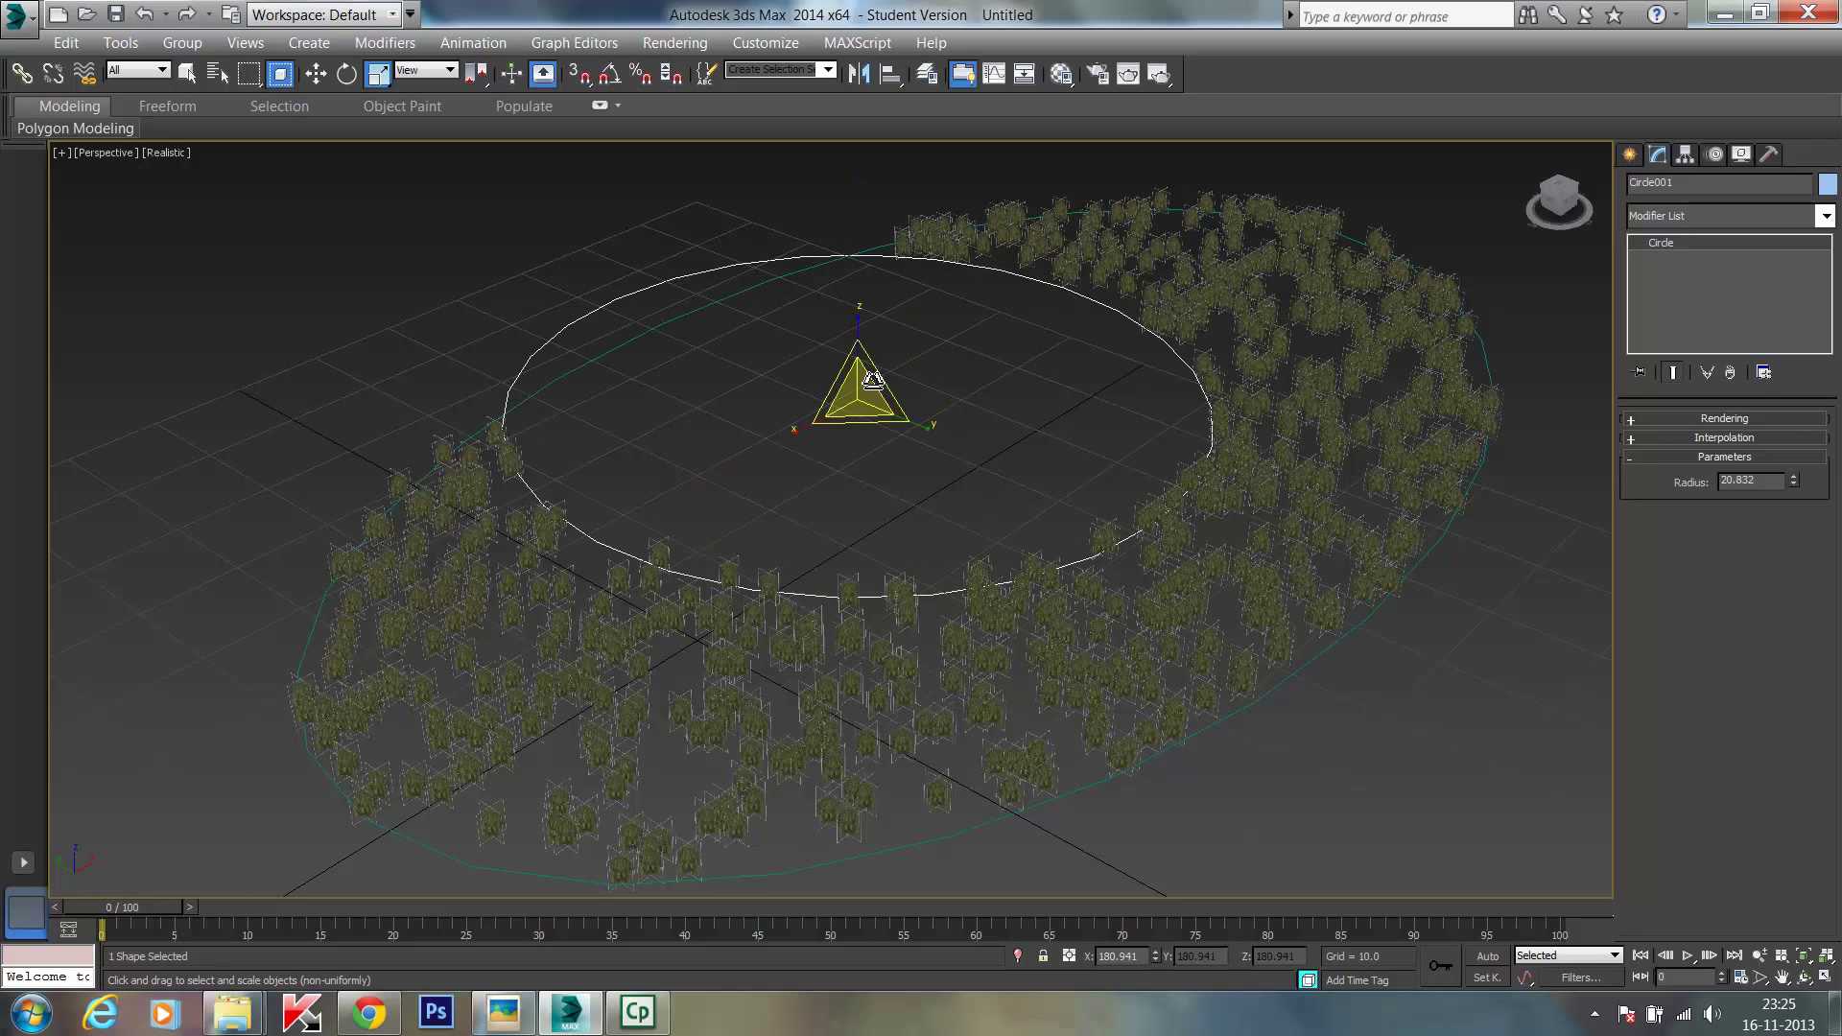
left_click_drag(867, 387, 1053, 495)
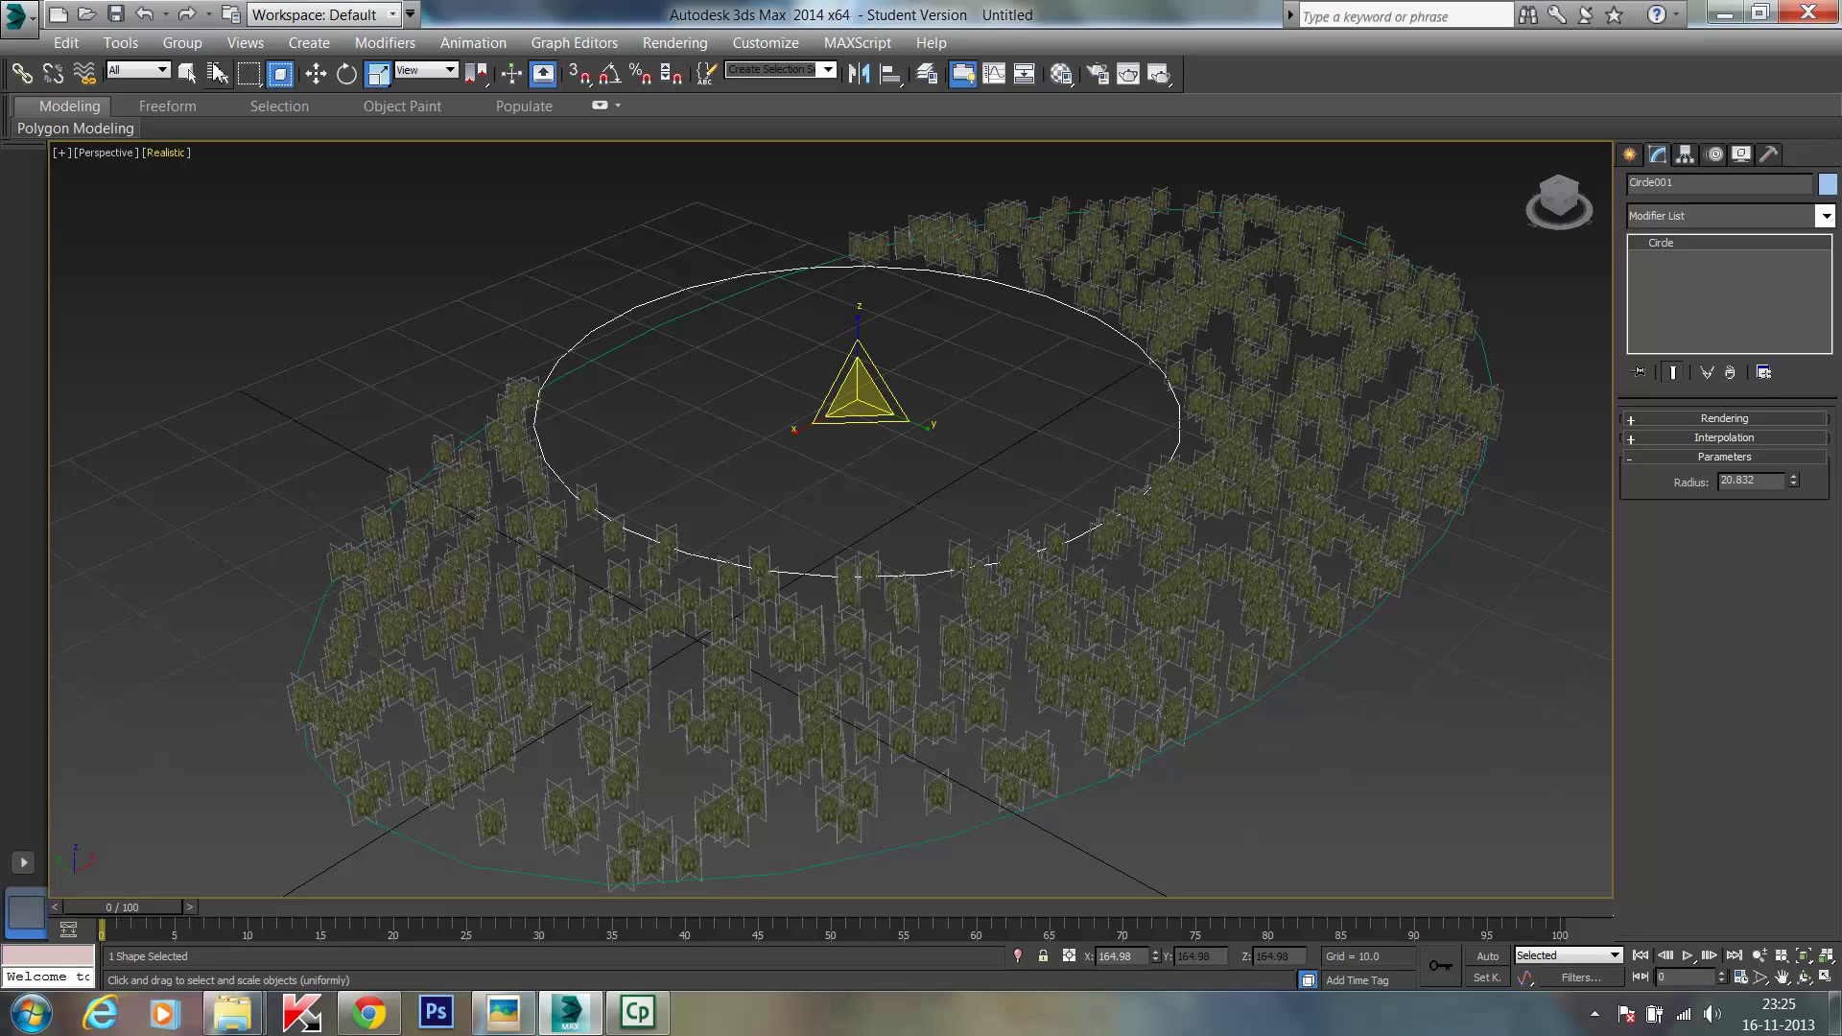
left_click(187, 74)
left_click(401, 250)
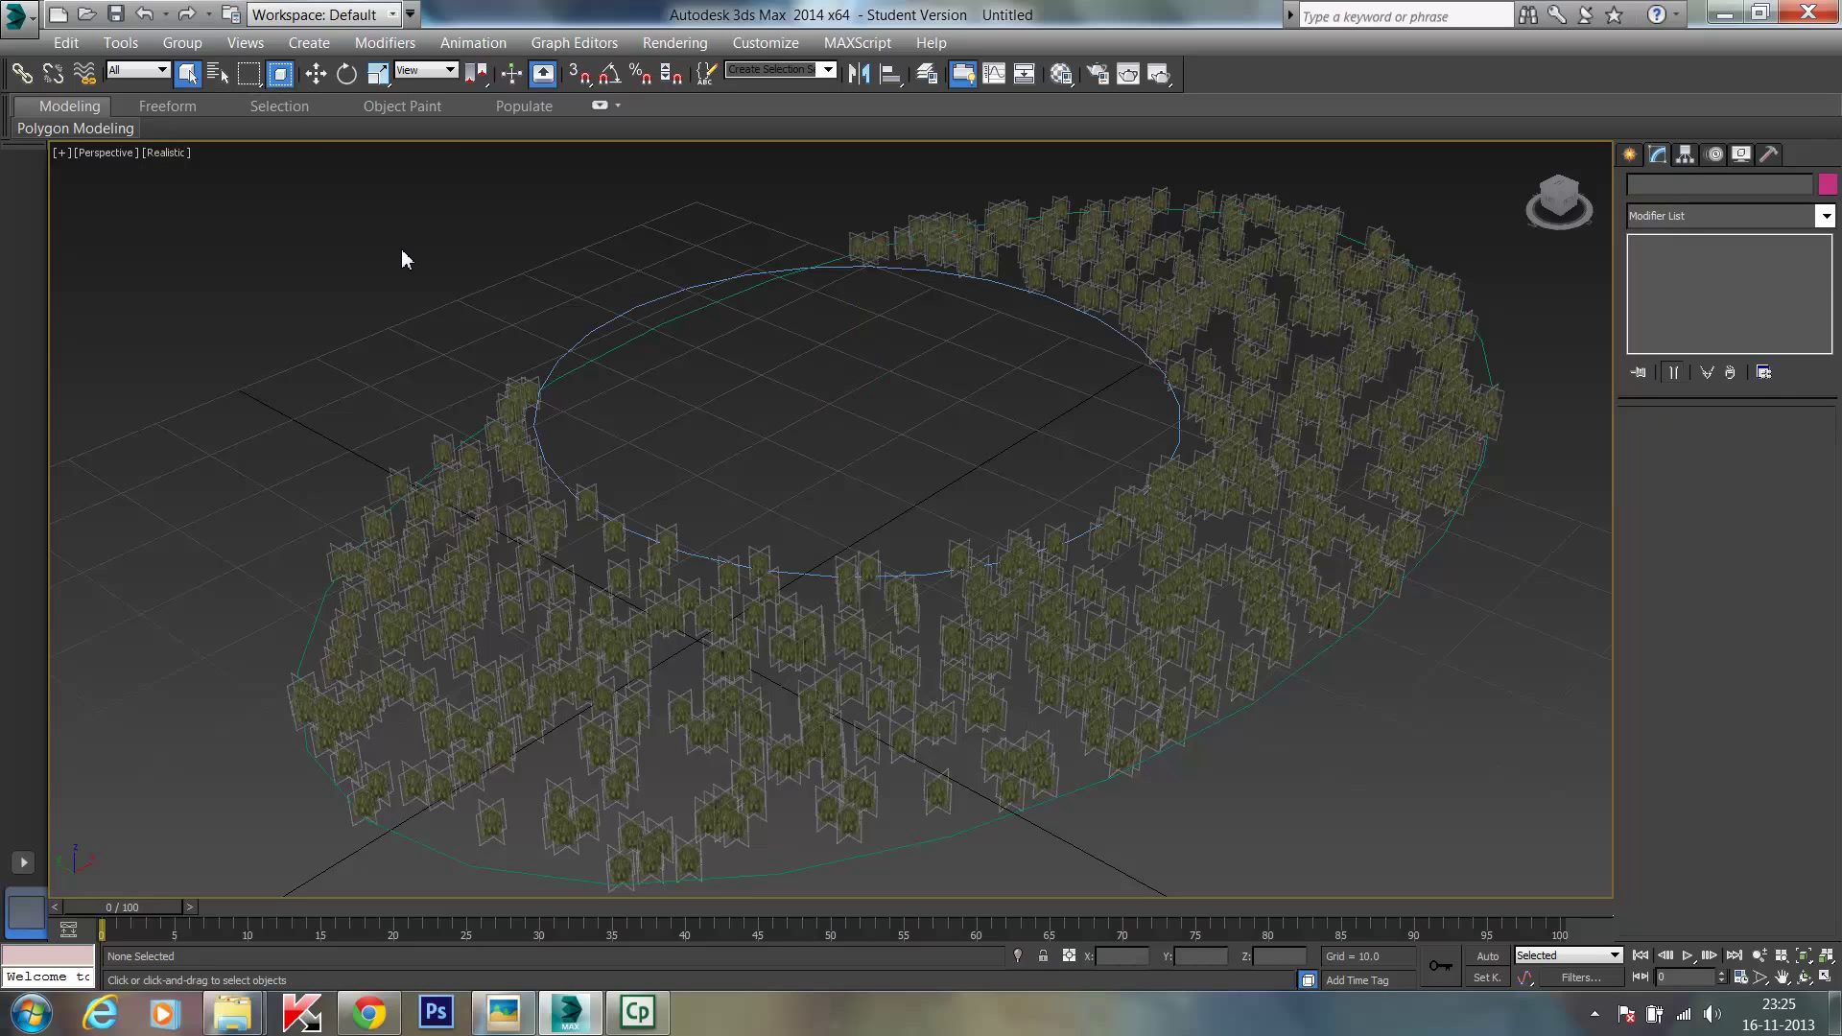